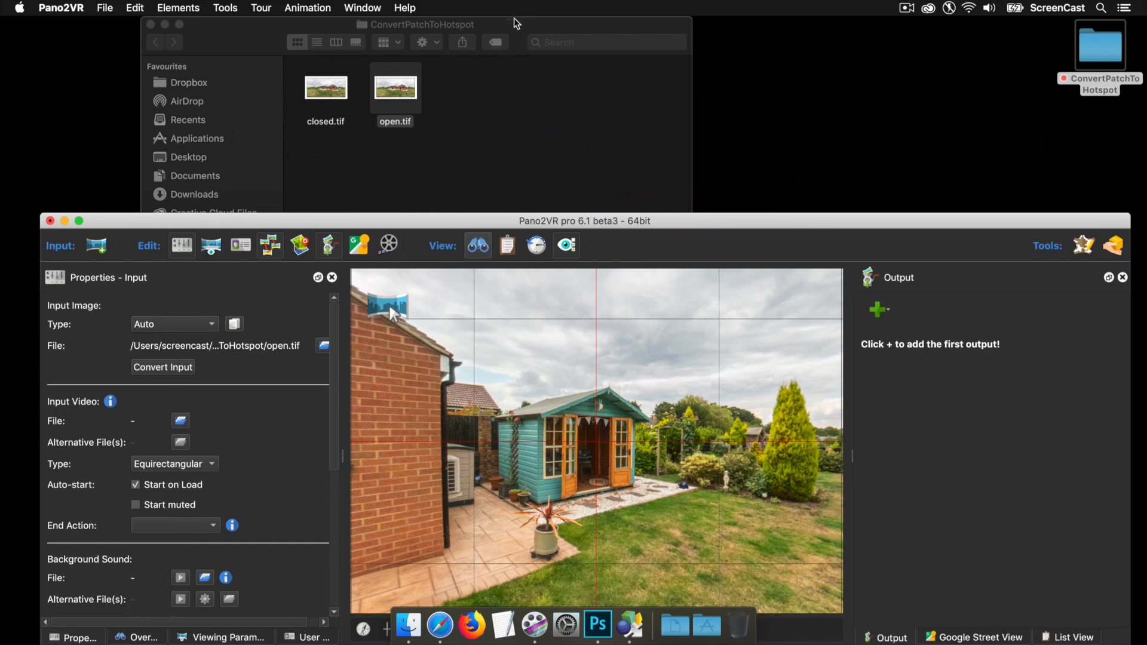
# - Bring the whole project window into view on the desktop and save the project as ConvertPatchToHotspot in the ConvertPatchToHotspot folder
pyautogui.moveTo(514, 21); pyautogui.dragTo(634, 12)
pyautogui.moveTo(239, 219); pyautogui.dragTo(206, 38)
pyautogui.moveTo(635, 313); pyautogui.dragTo(620, 326)
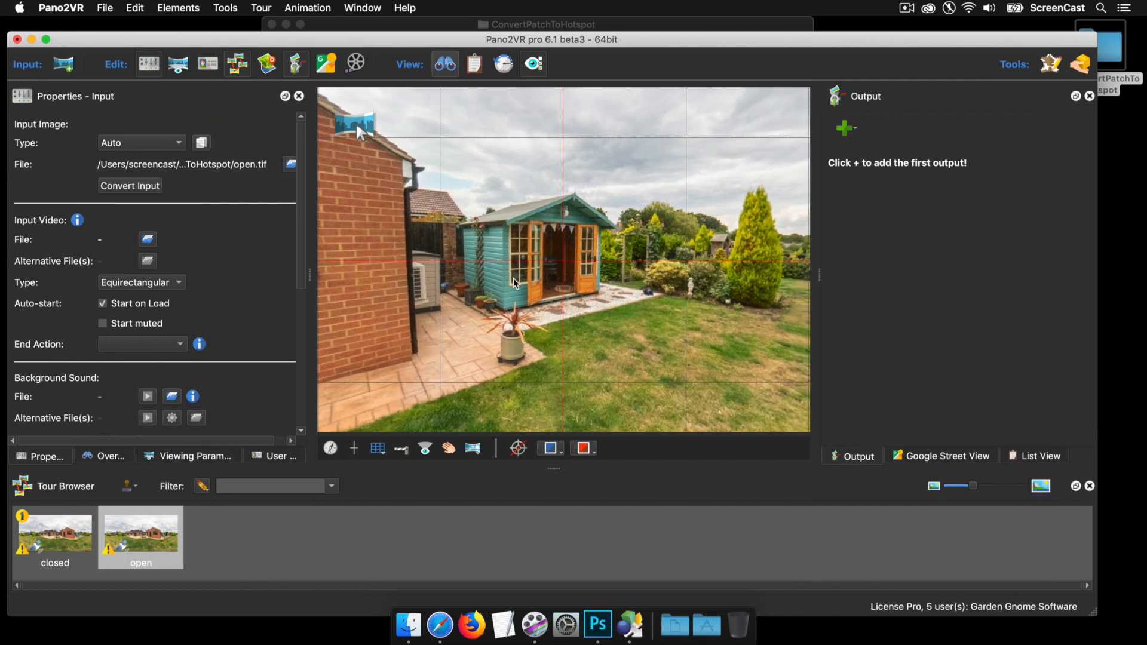
pyautogui.click(106, 8)
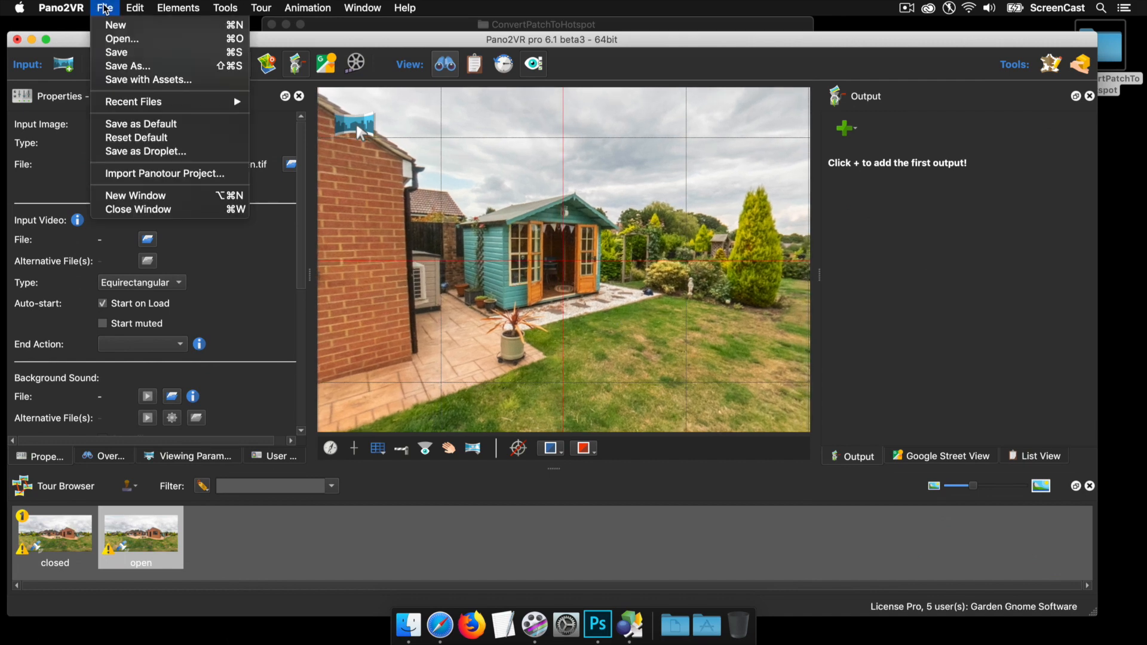
pyautogui.click(120, 55)
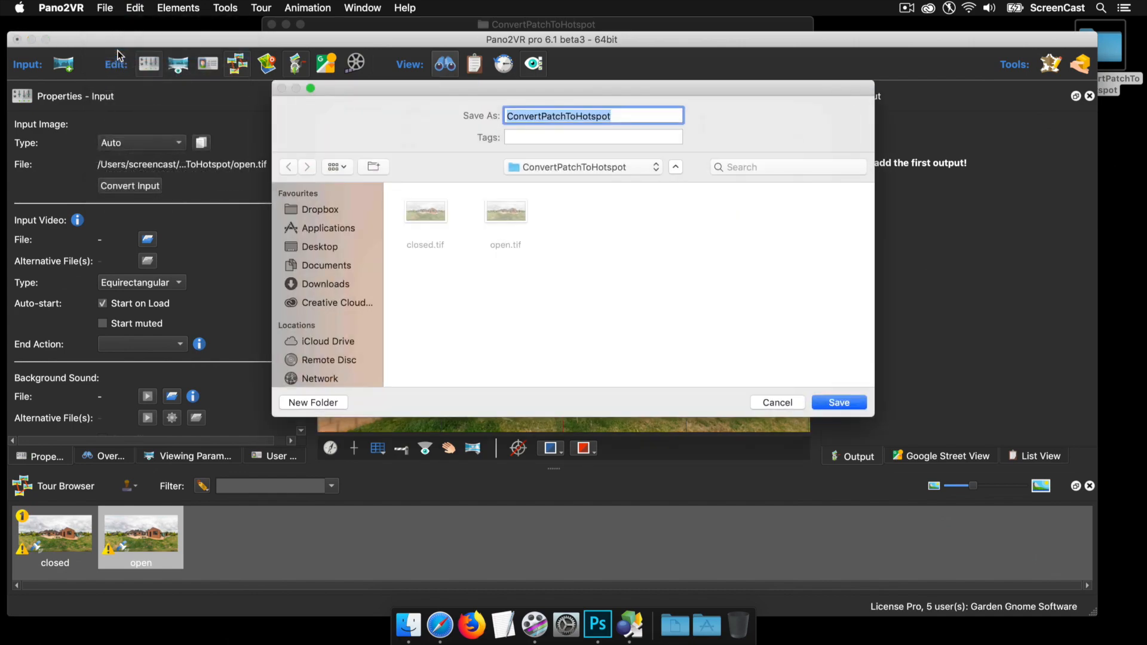
pyautogui.press('Return')
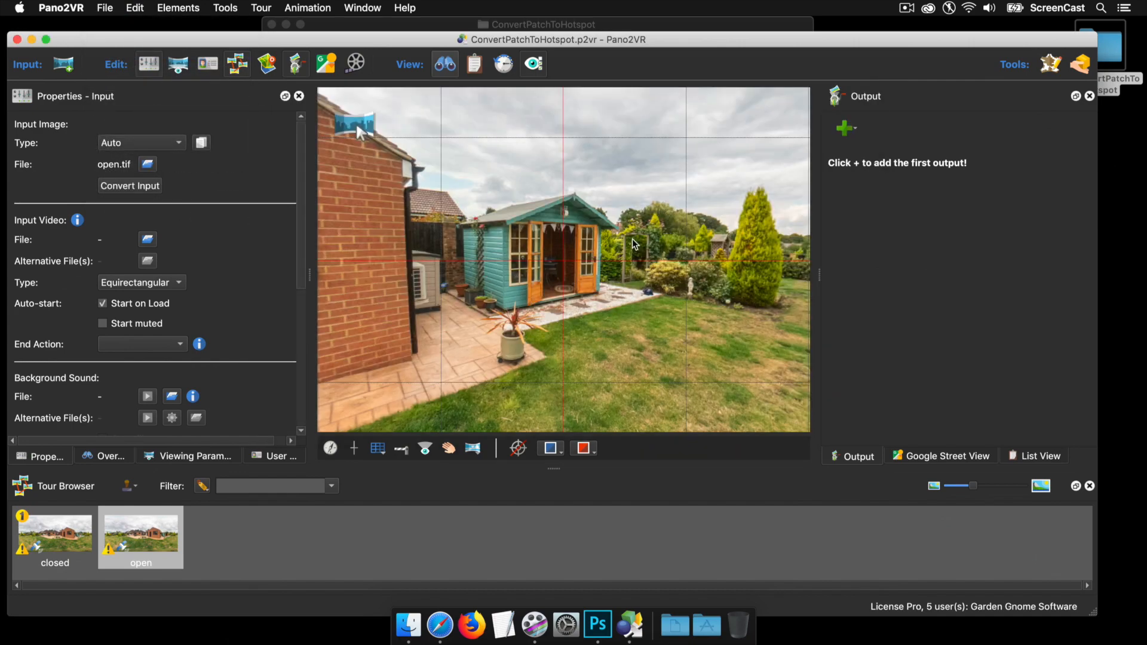
# - Add a patch to the open panorama and place it low over the summerhouse doorway
pyautogui.scroll(5, 635, 245)
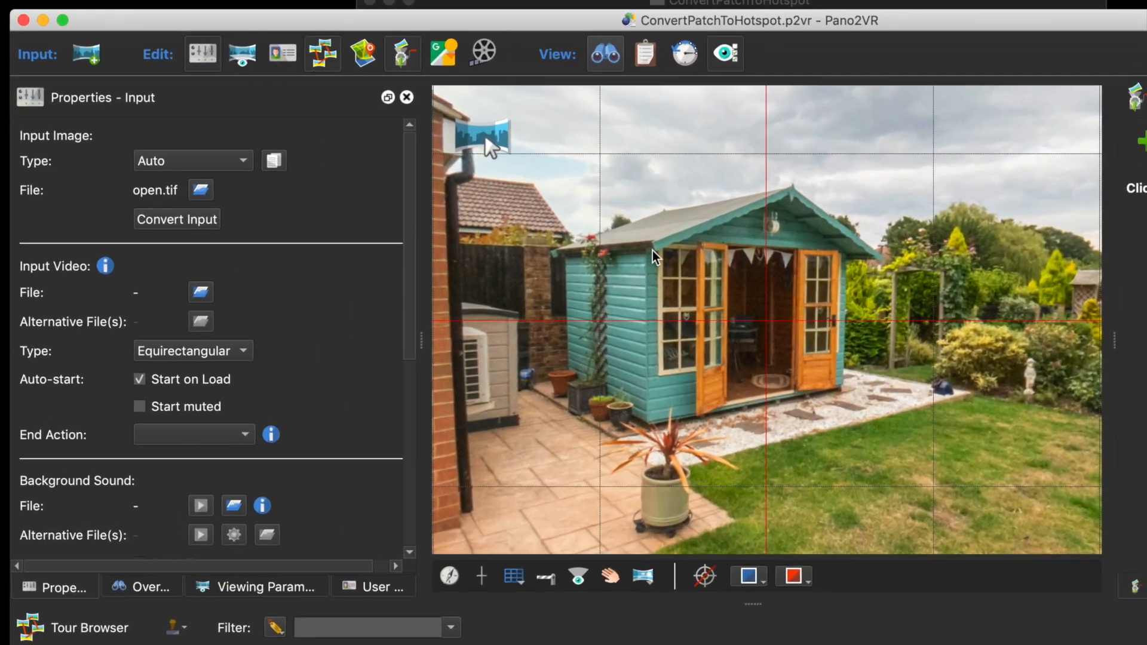
pyautogui.moveTo(352, 133)
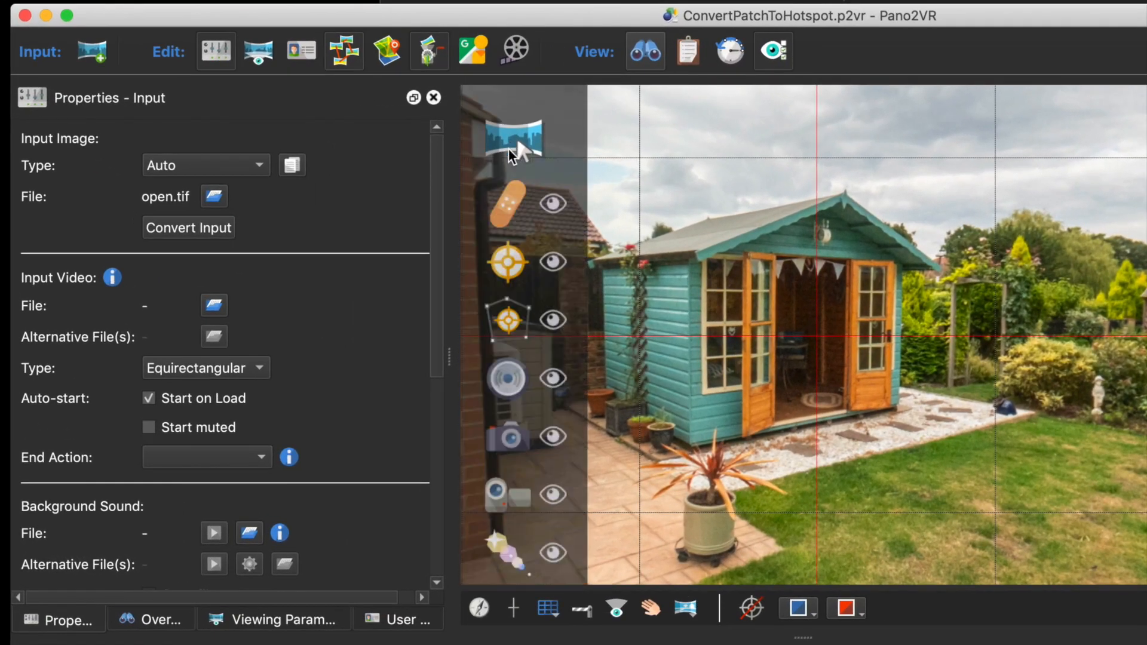
pyautogui.click(507, 206)
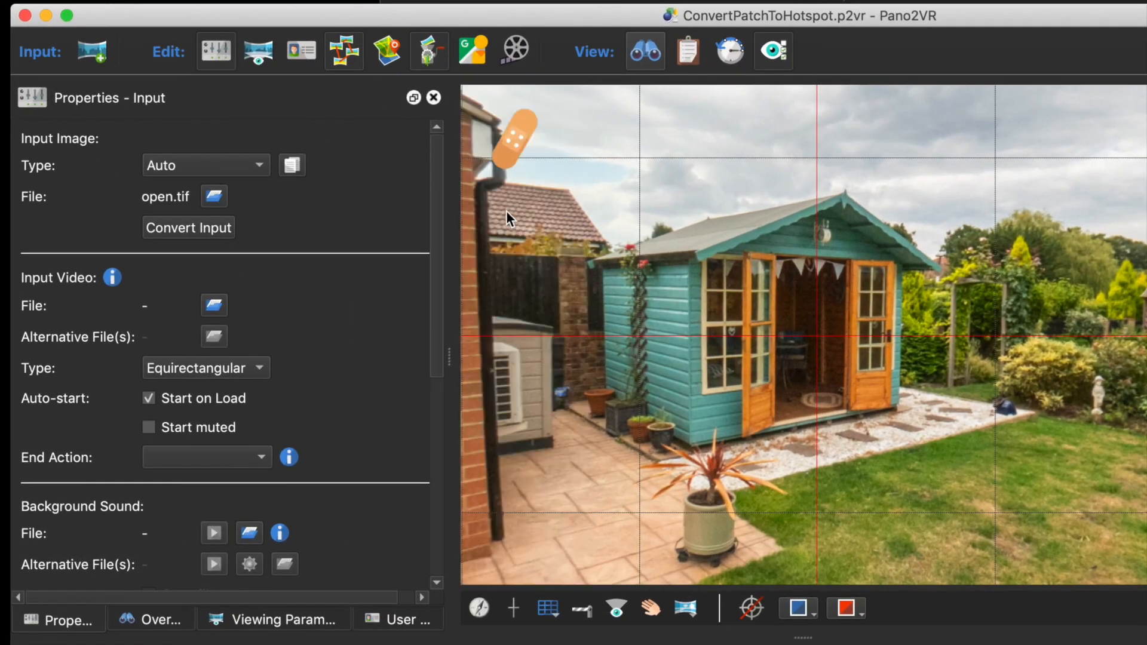
pyautogui.click(817, 336)
pyautogui.moveTo(816, 340); pyautogui.dragTo(822, 410)
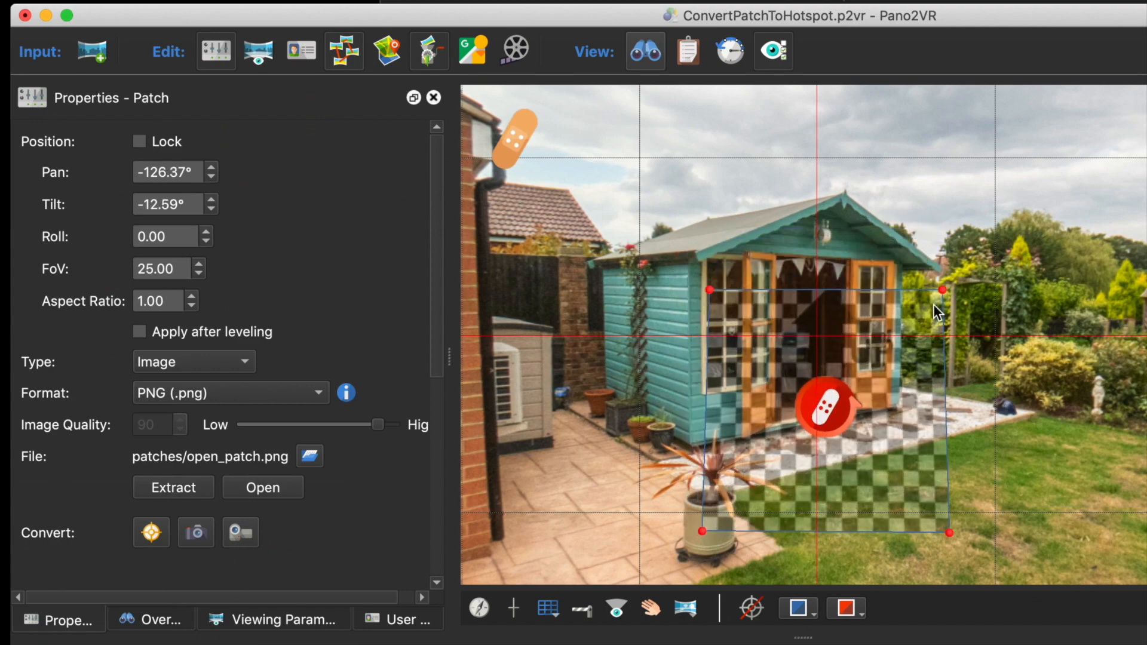
# - Shrink the patch to a FoV of about 20, centre it on the summerhouse doors and set its aspect ratio to 0.90
pyautogui.moveTo(943, 293); pyautogui.dragTo(916, 311)
pyautogui.moveTo(818, 411); pyautogui.dragTo(805, 342)
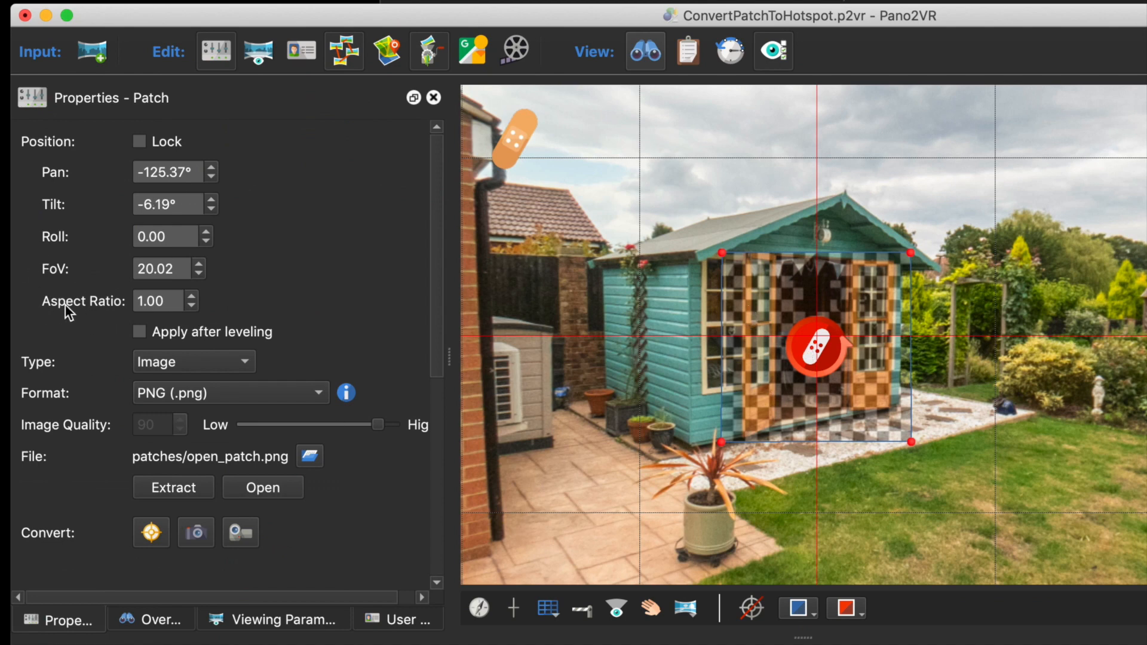
pyautogui.click(191, 306)
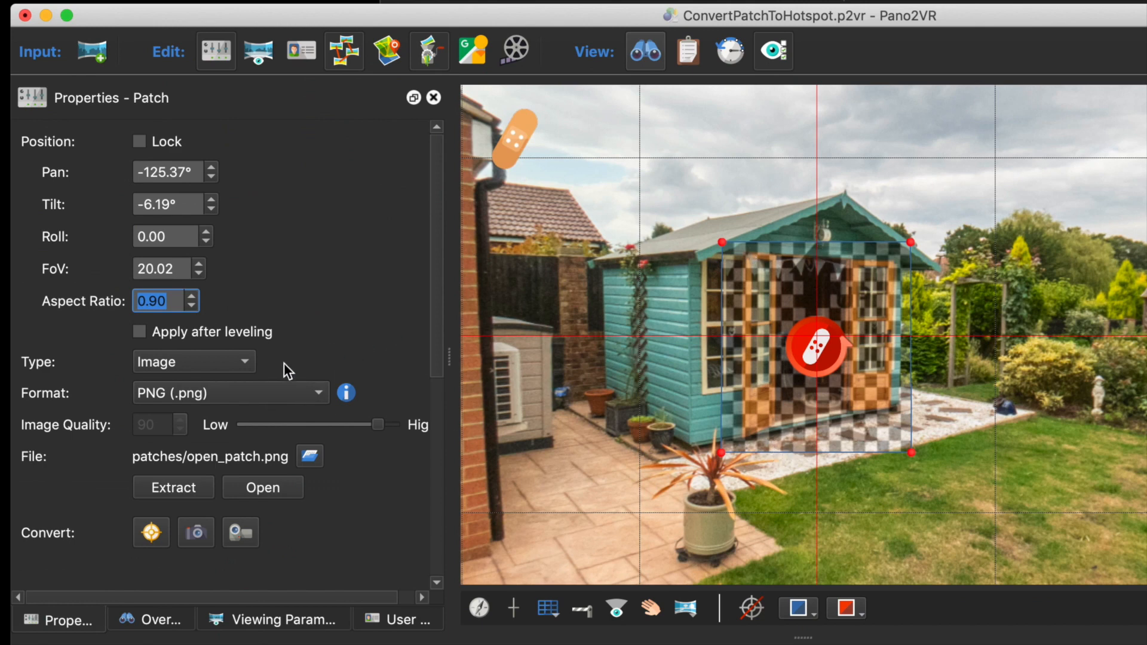
# - Keep PNG (.png) as the patch's format and make it the default for patches
pyautogui.click(177, 393)
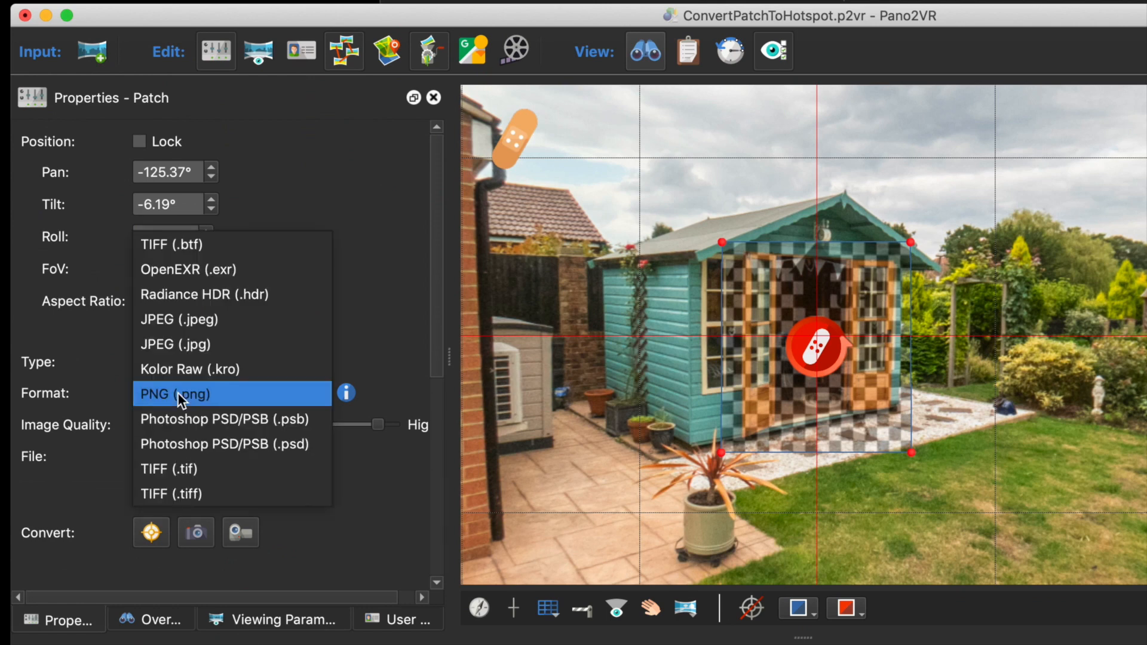
pyautogui.click(212, 397)
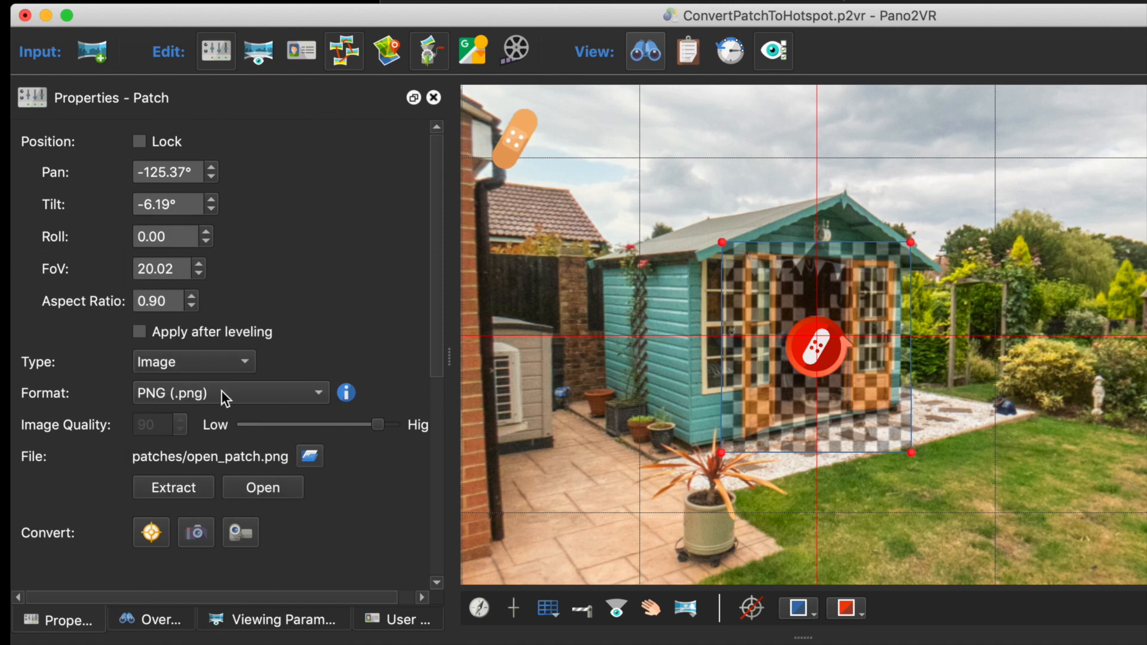
pyautogui.rightClick(221, 390)
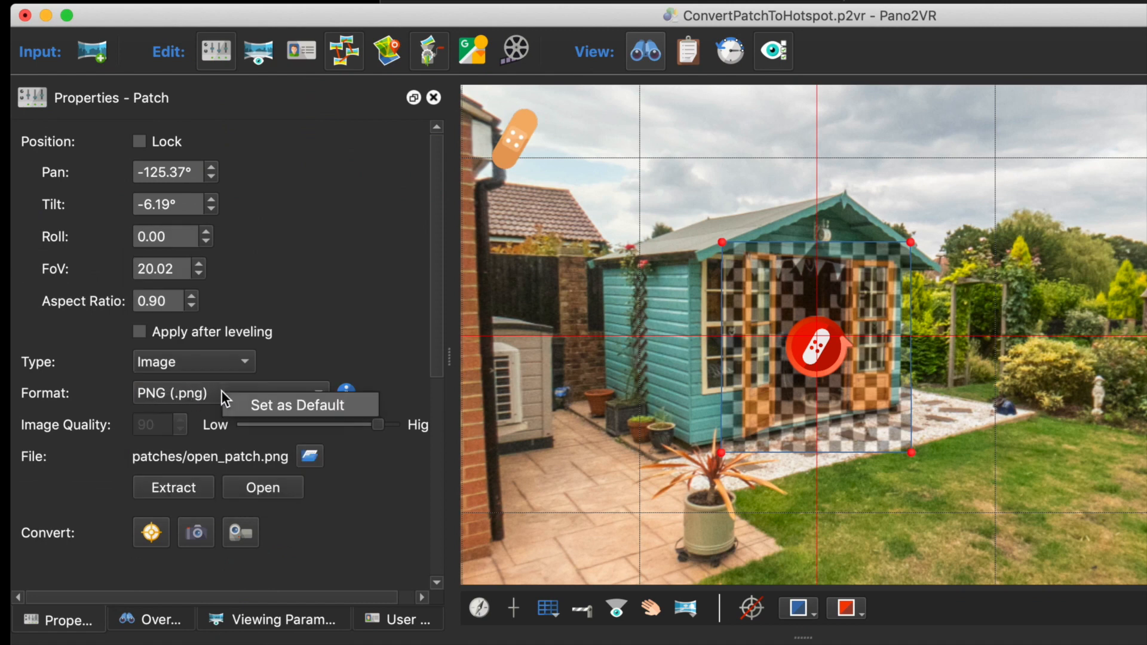
pyautogui.click(288, 406)
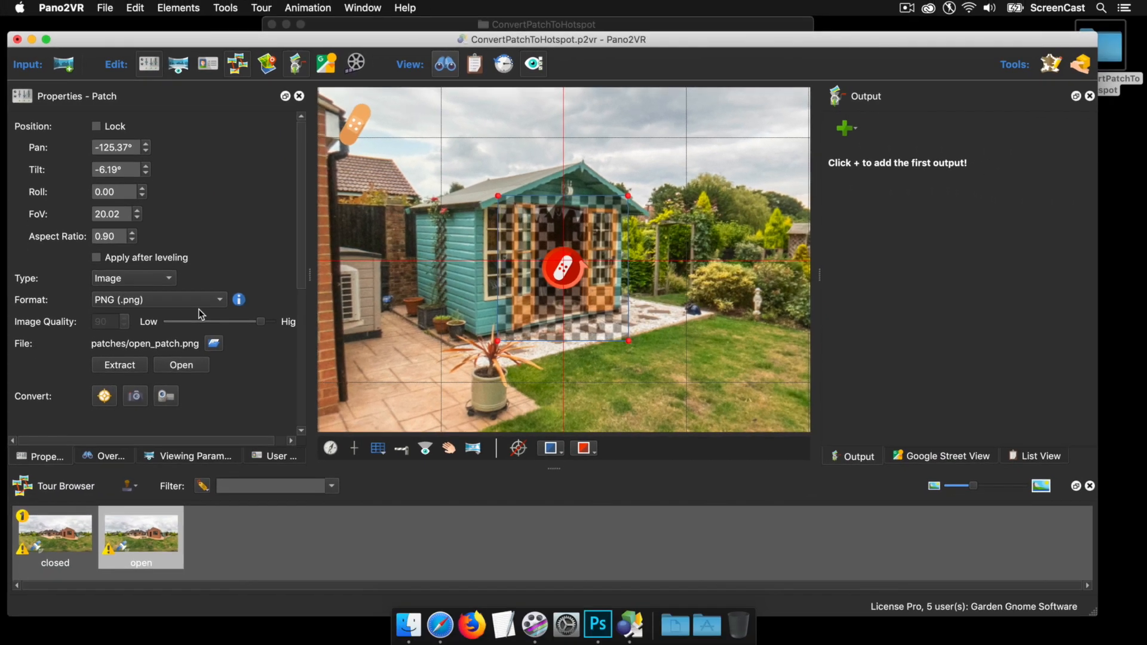
# - Extract the summerhouse patch to open_patch.png and close the extracted image in Photoshop
pyautogui.click(126, 366)
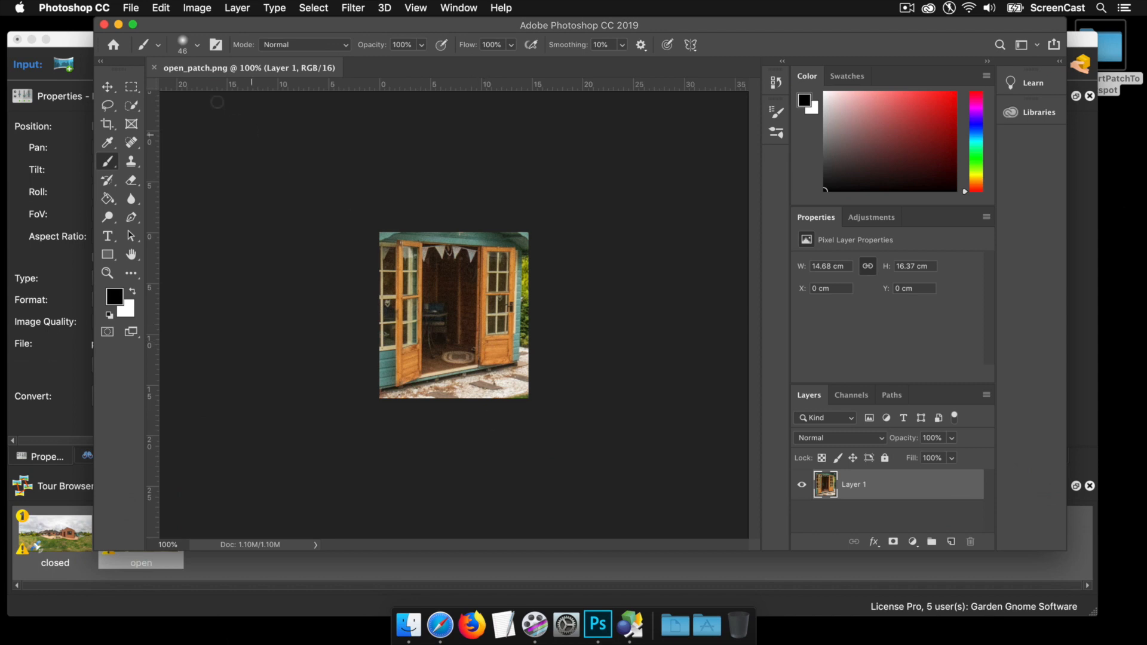
pyautogui.click(104, 24)
# - Add a second patch over the open white door, with a FoV of about 11.6 and an aspect ratio of 0.80
pyautogui.moveTo(515, 341); pyautogui.dragTo(584, 335)
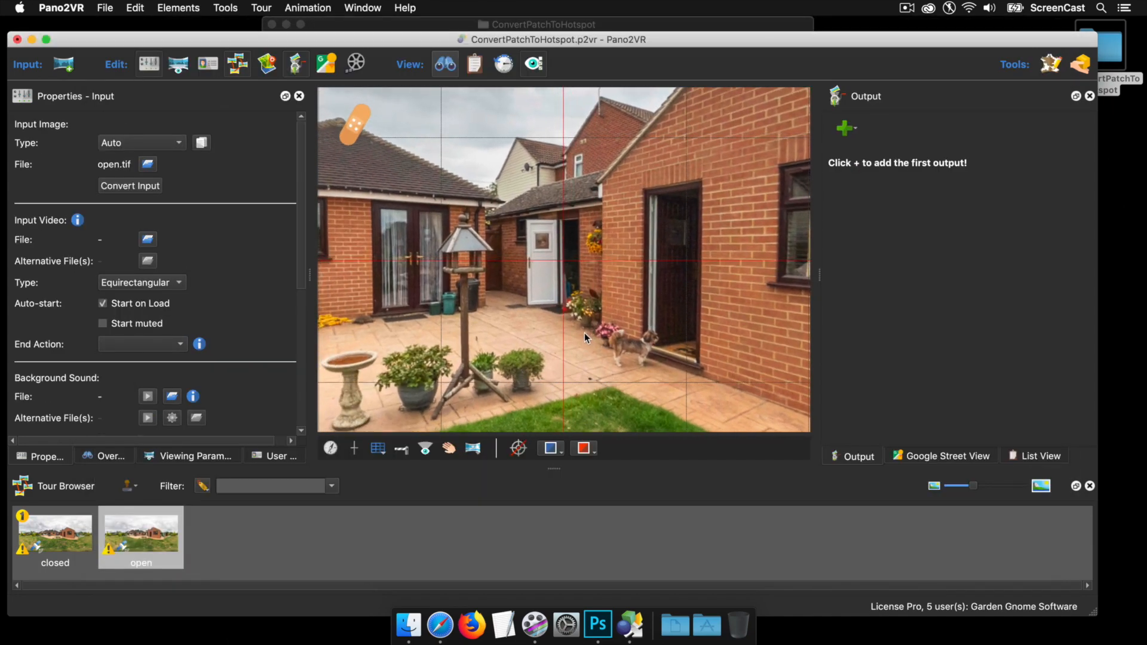
pyautogui.click(562, 265)
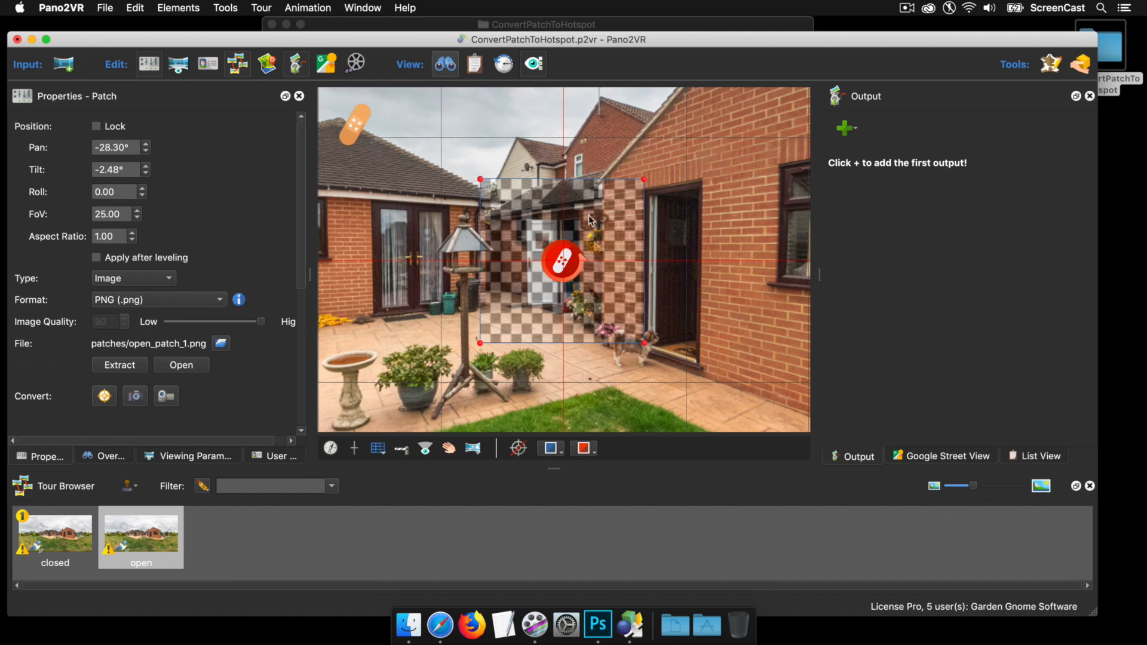
pyautogui.moveTo(643, 179); pyautogui.dragTo(550, 267)
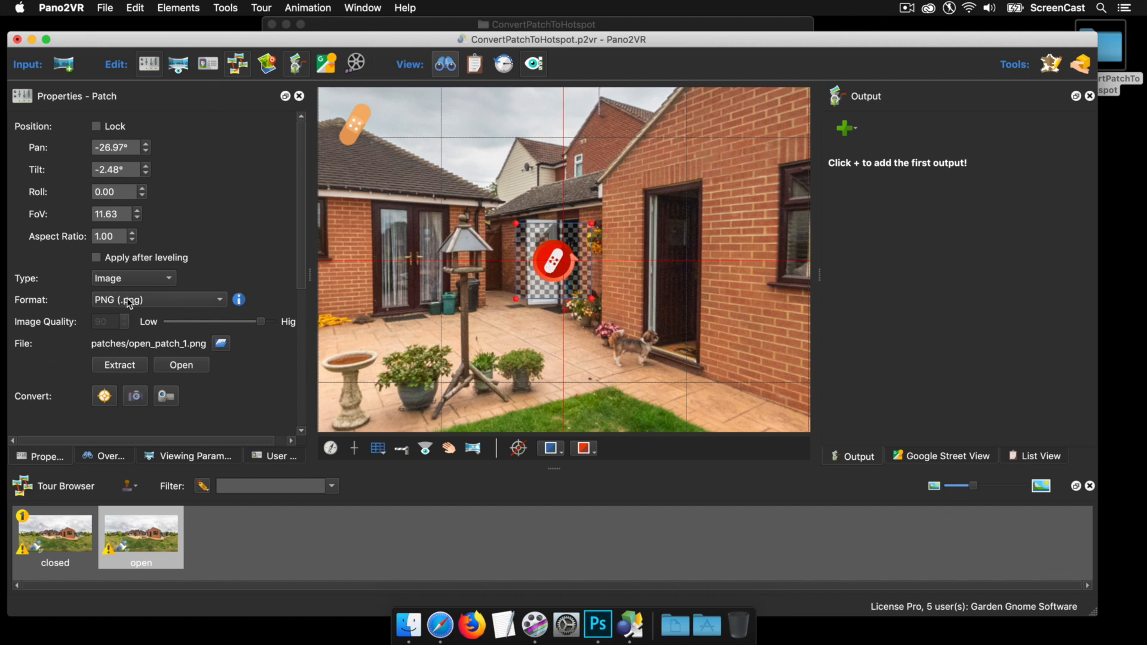
pyautogui.click(133, 241)
pyautogui.click(132, 240)
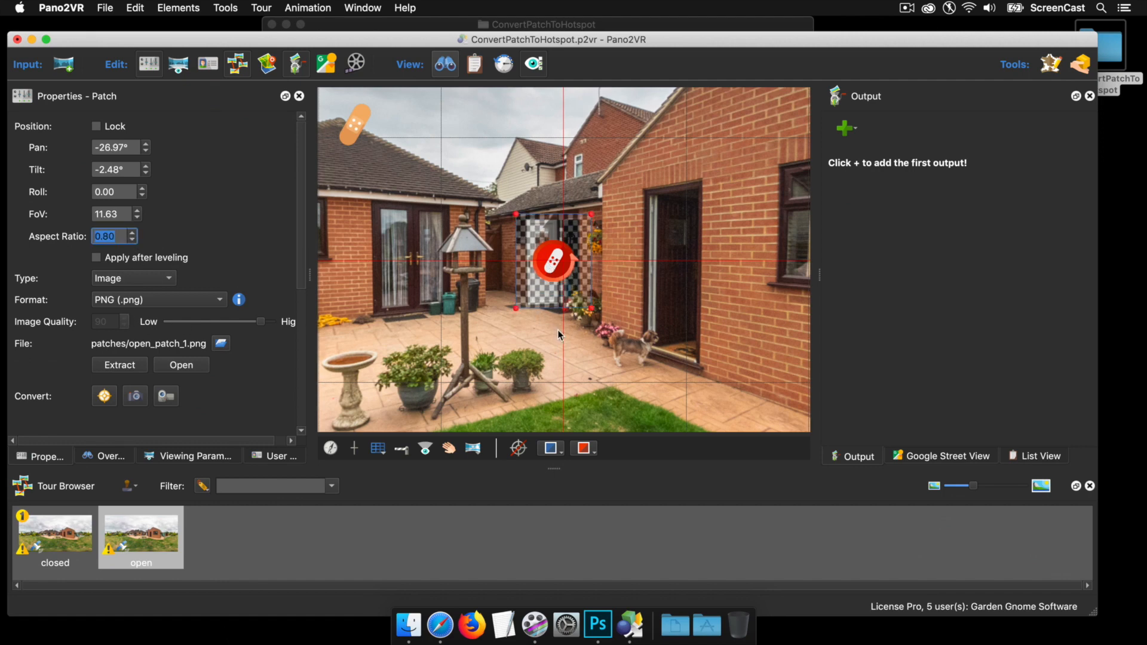
# - Adjust the second patch's position over the white door, extract it to open_patch_1.png and close the image in Photoshop
pyautogui.scroll(5, 677, 337)
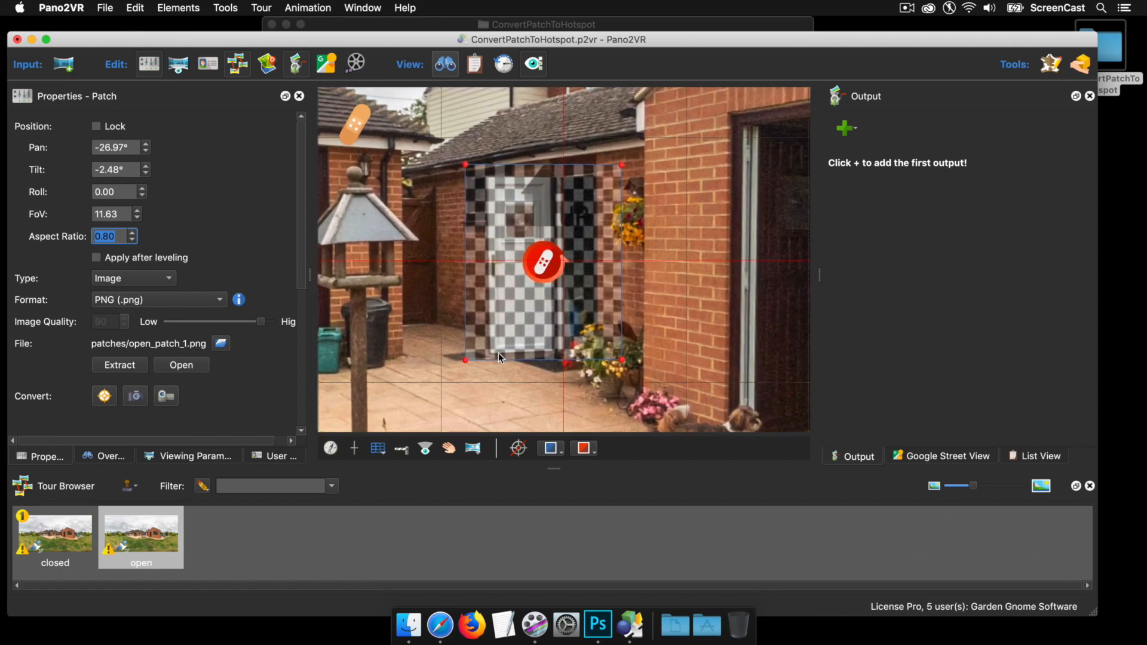
pyautogui.click(540, 265)
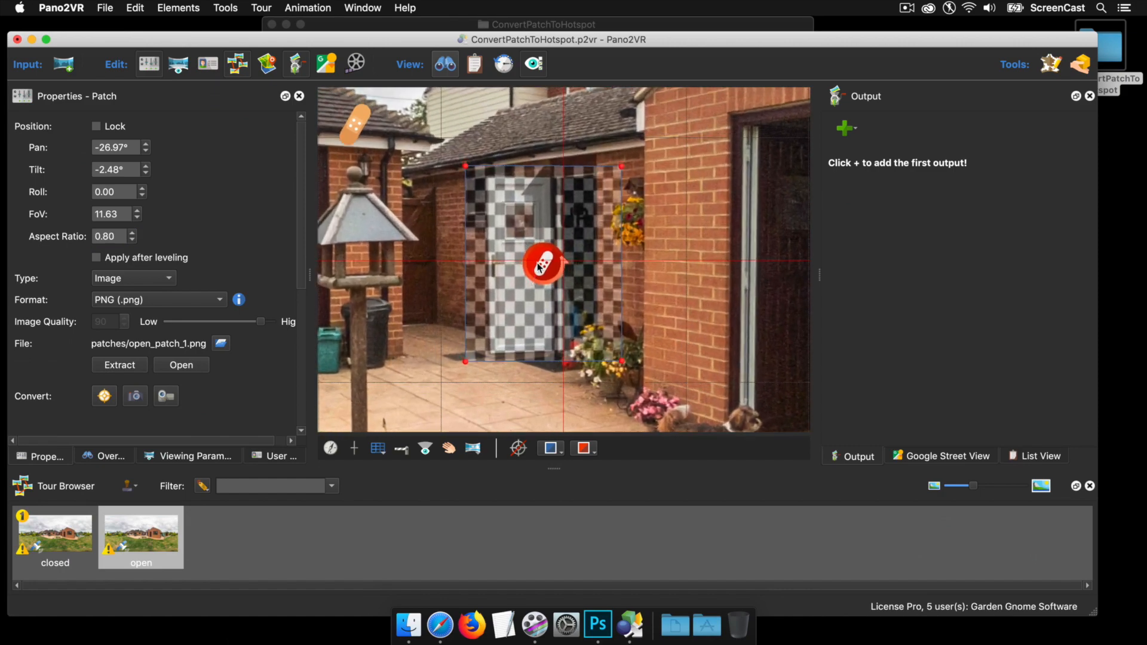
pyautogui.moveTo(540, 266); pyautogui.dragTo(531, 294)
pyautogui.click(119, 365)
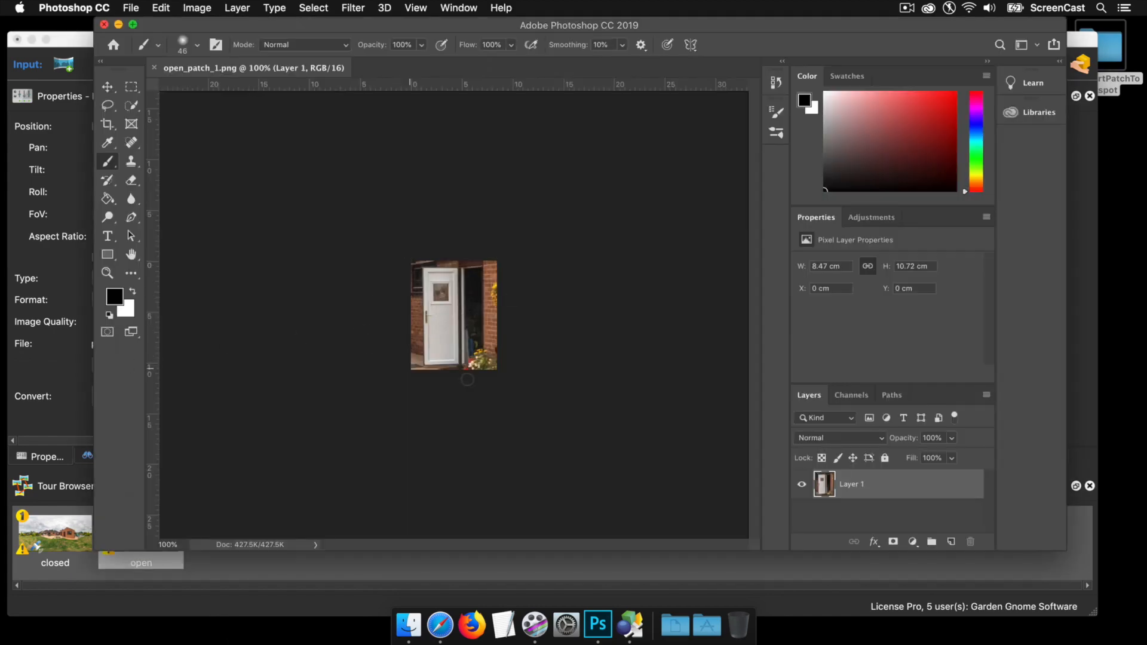
pyautogui.click(103, 24)
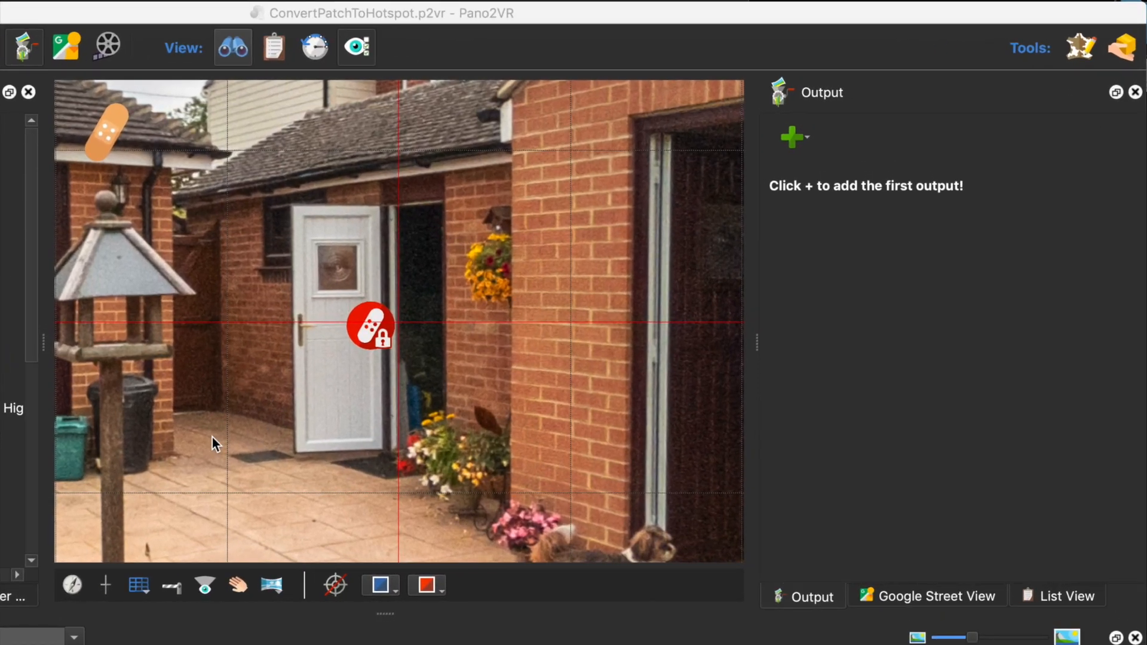
# - Copy both patches, open_patch.png and open_patch_1.png, from the open panorama's element list
pyautogui.click(1054, 596)
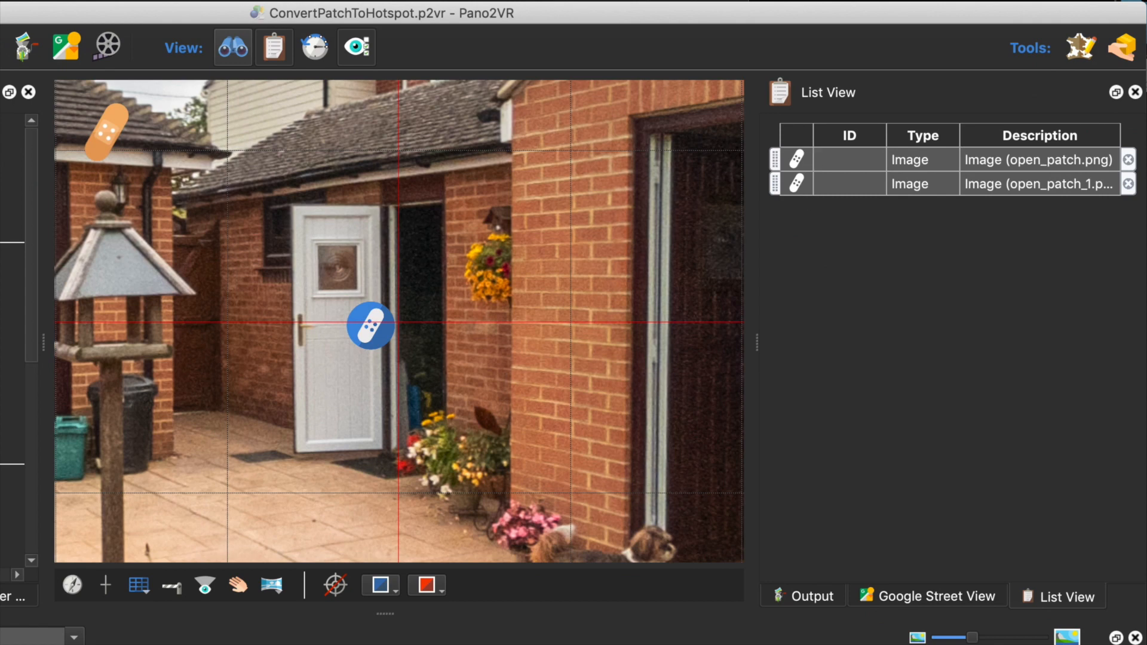
pyautogui.click(842, 161)
pyautogui.keyDown('shift'); pyautogui.click(844, 177); pyautogui.keyUp('shift')
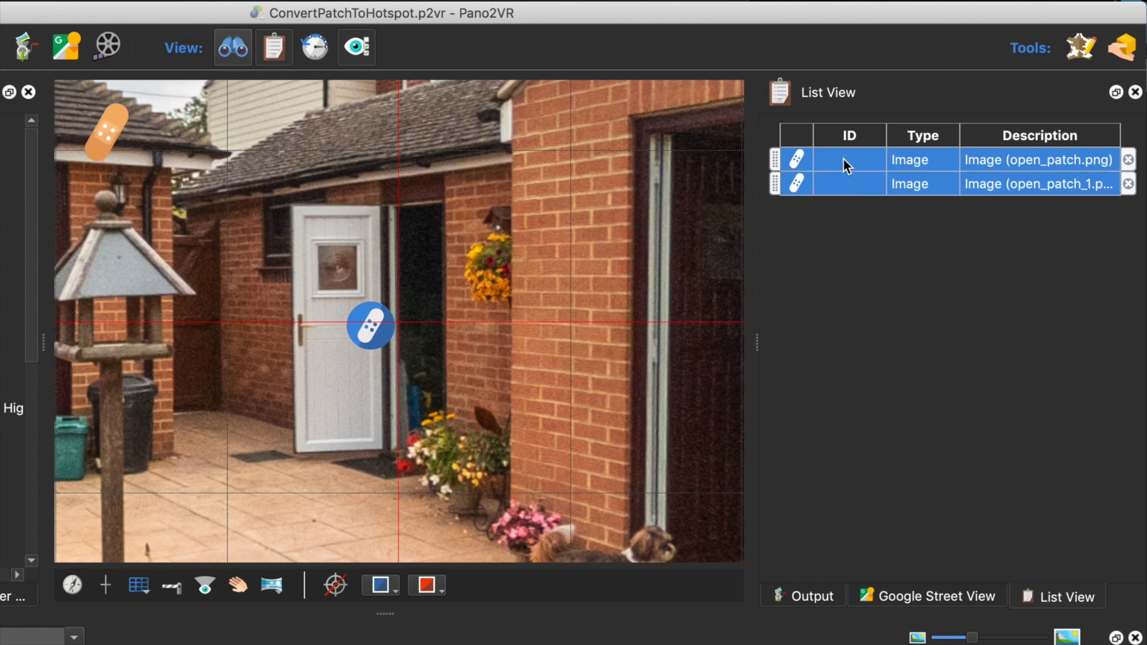
pyautogui.rightClick(843, 159)
pyautogui.click(876, 174)
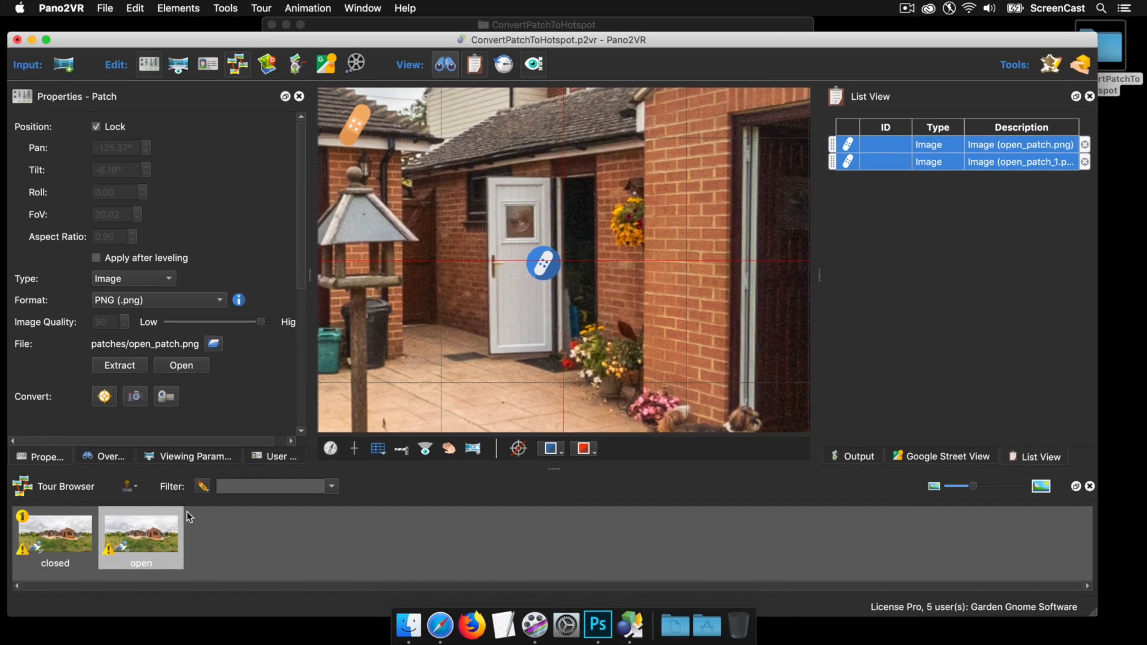
# - Paste the two copied patches into the closed panorama's element list and check both patched areas in the view
pyautogui.click(57, 540)
pyautogui.moveTo(396, 317); pyautogui.dragTo(501, 303)
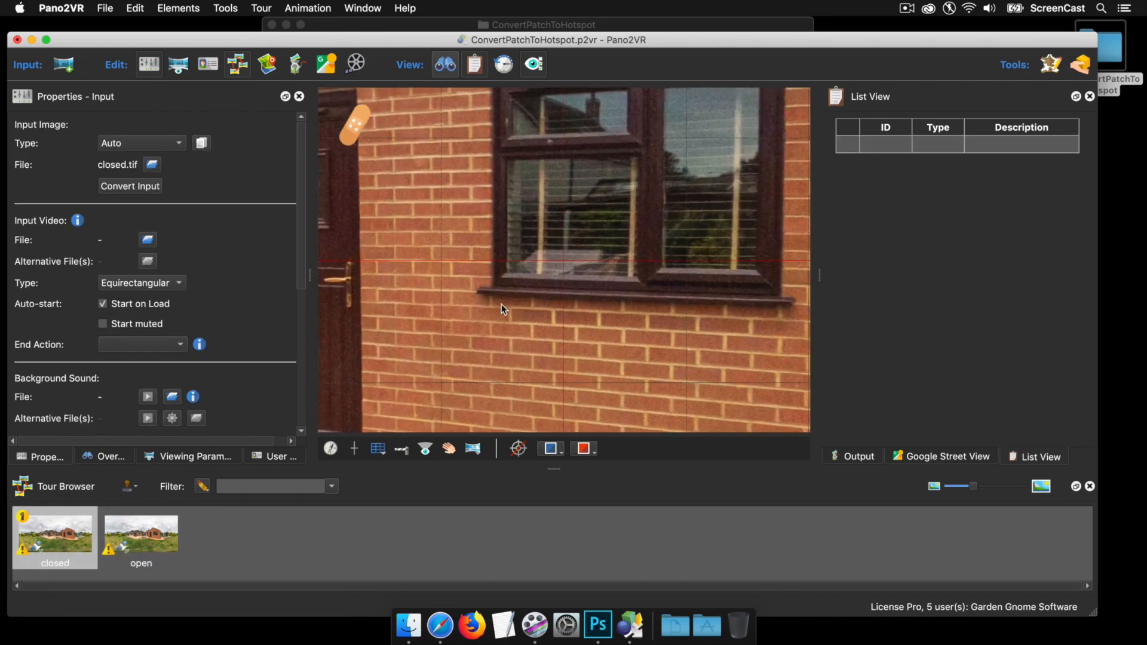
pyautogui.scroll(-10, 558, 310)
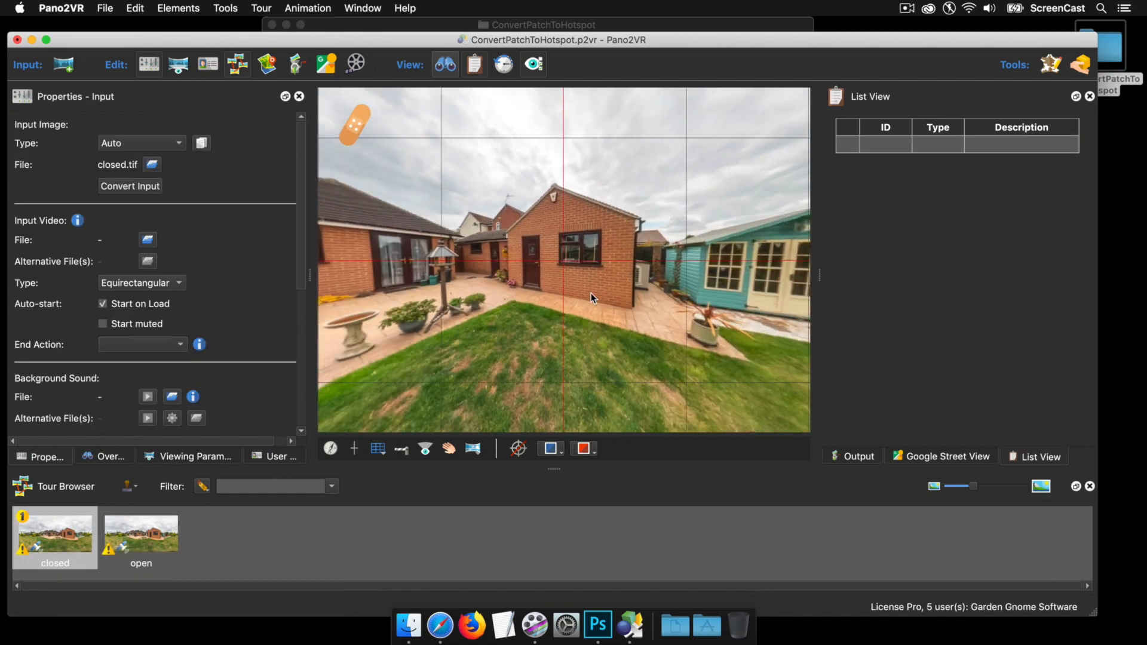
pyautogui.rightClick(884, 146)
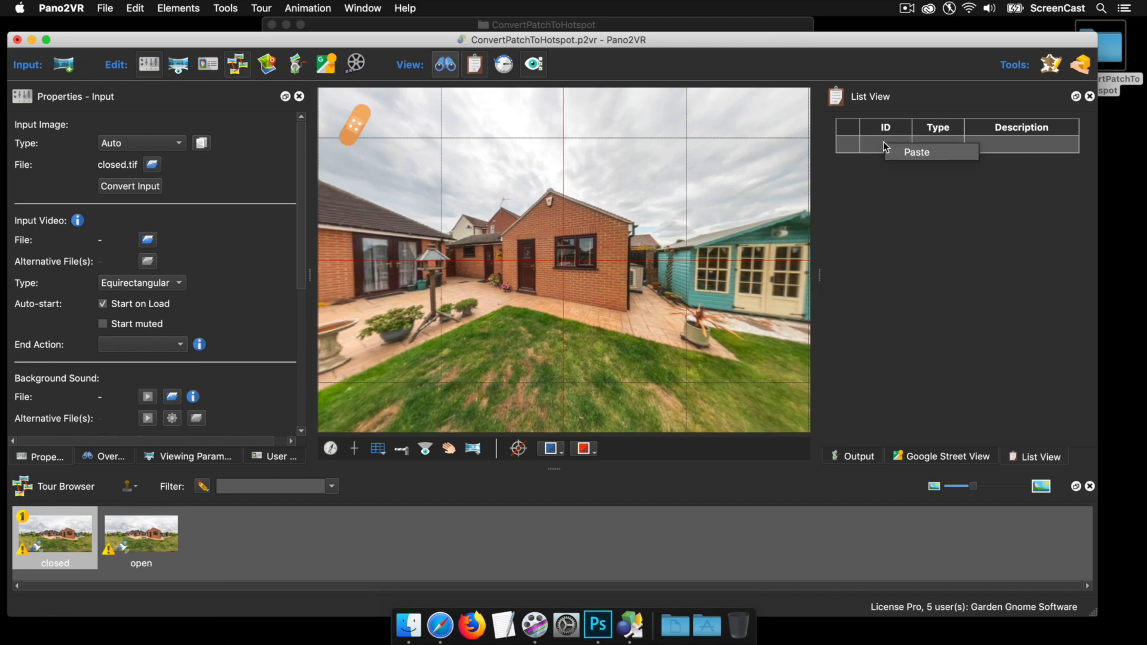
pyautogui.click(918, 158)
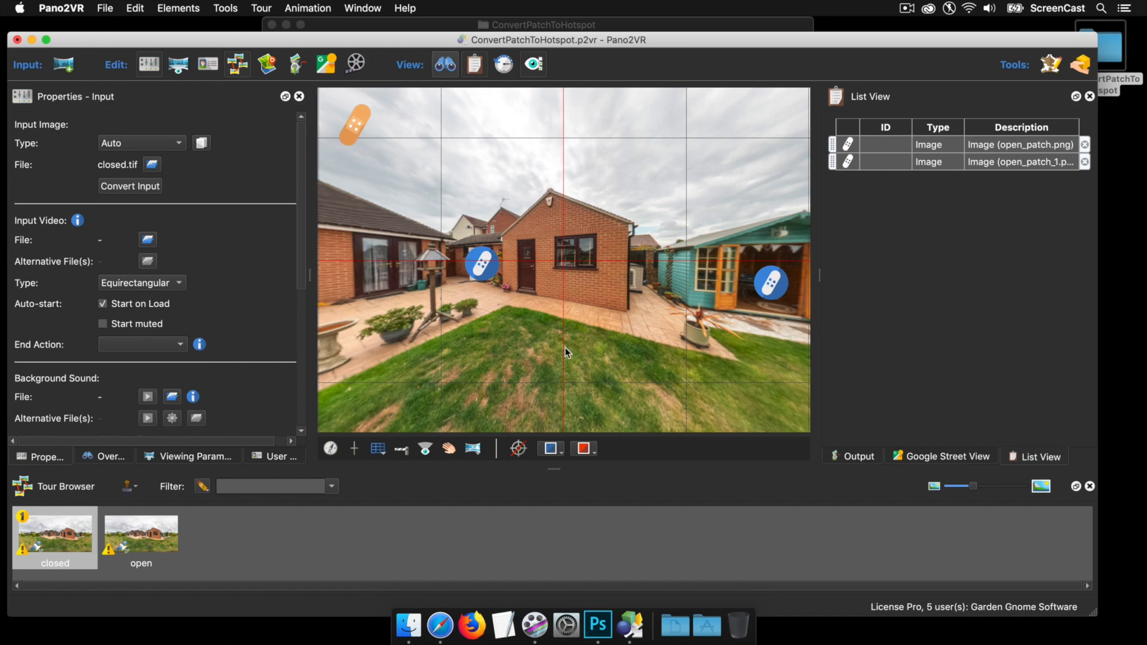
pyautogui.moveTo(583, 350); pyautogui.dragTo(529, 355)
pyautogui.moveTo(461, 345); pyautogui.dragTo(542, 339)
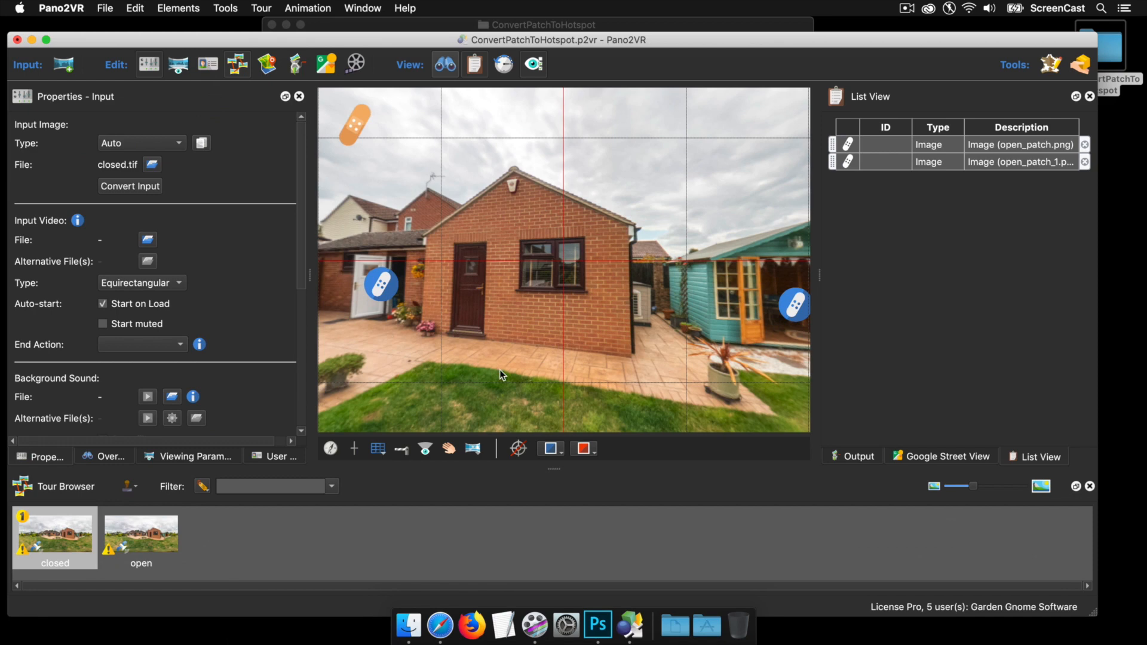
# - Remove the open panorama from the tour
pyautogui.click(147, 537)
pyautogui.rightClick(147, 537)
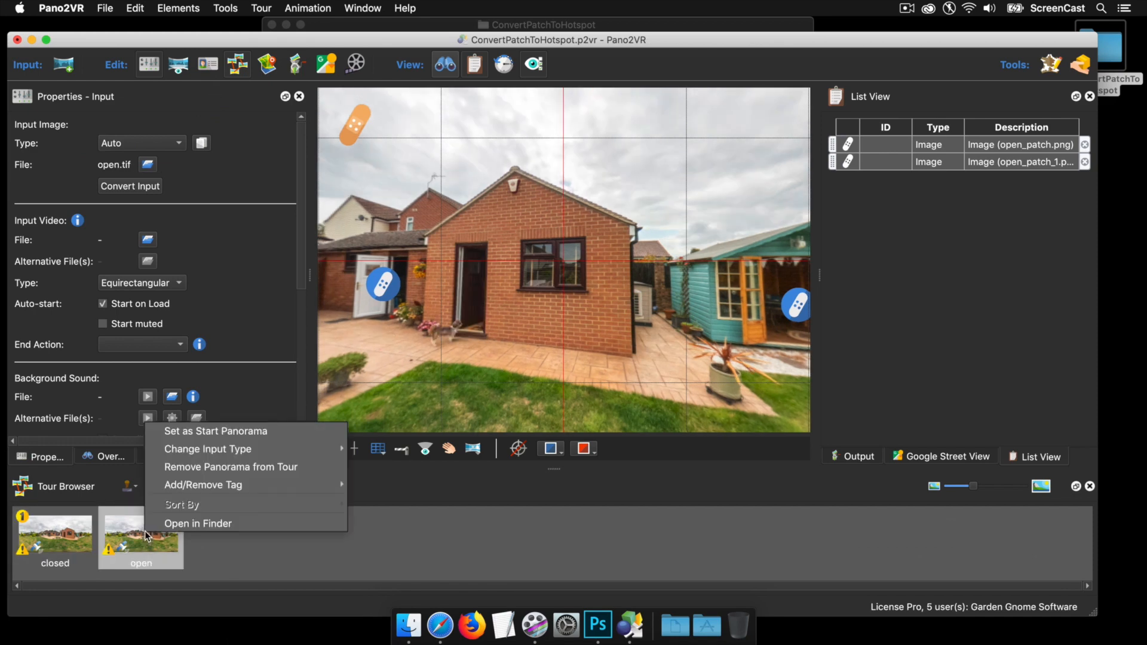
pyautogui.click(207, 465)
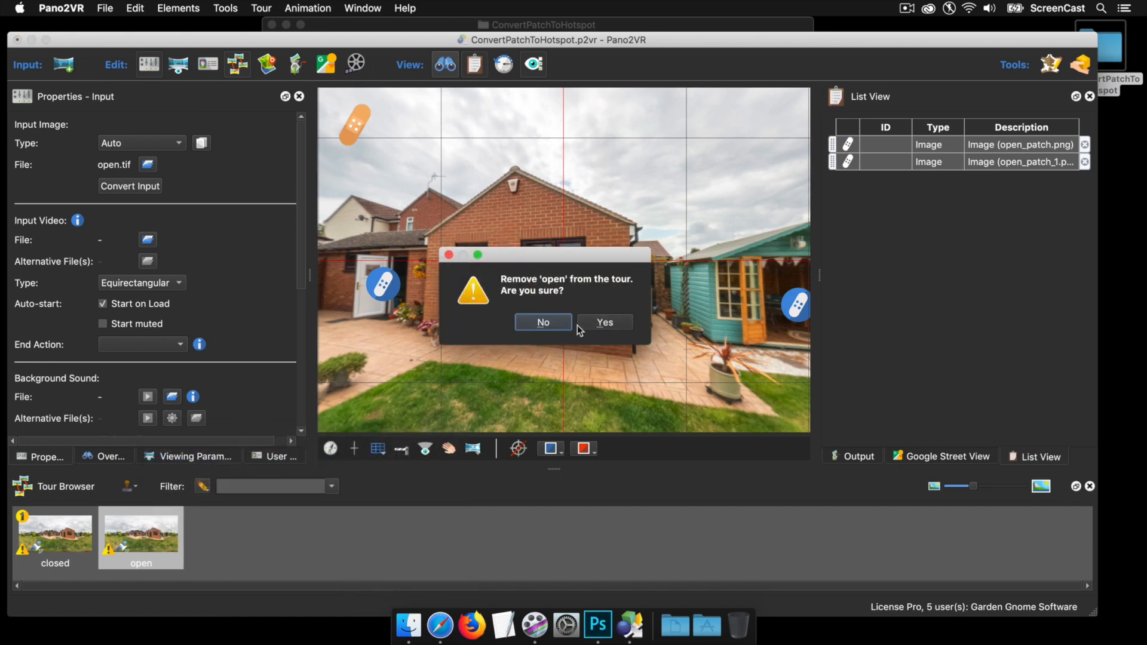
pyautogui.click(601, 323)
# - Convert the open_patch.png patch on the teal summer house to a point hotspot
pyautogui.moveTo(568, 360); pyautogui.dragTo(469, 309)
pyautogui.scroll(10, 576, 357)
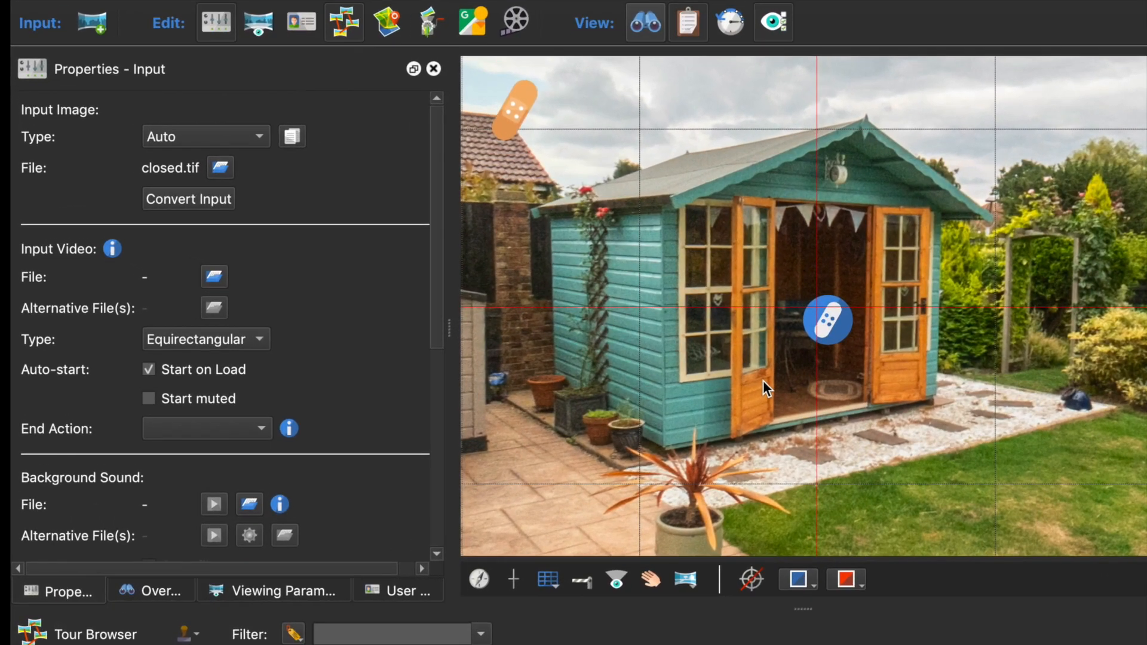
pyautogui.click(837, 333)
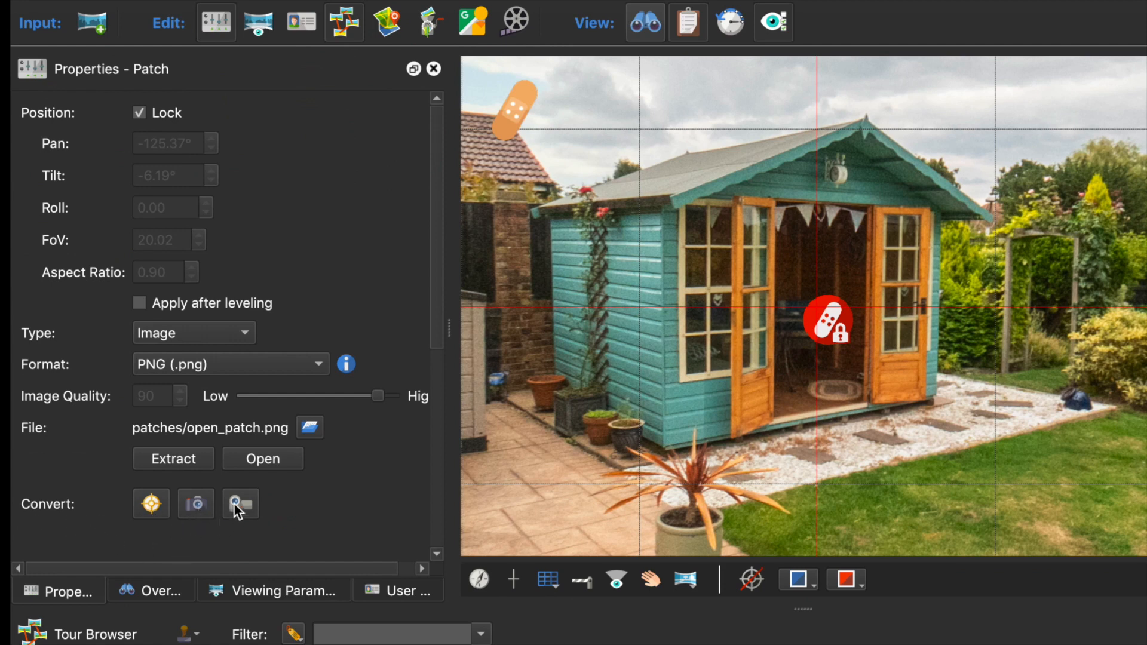
pyautogui.click(151, 504)
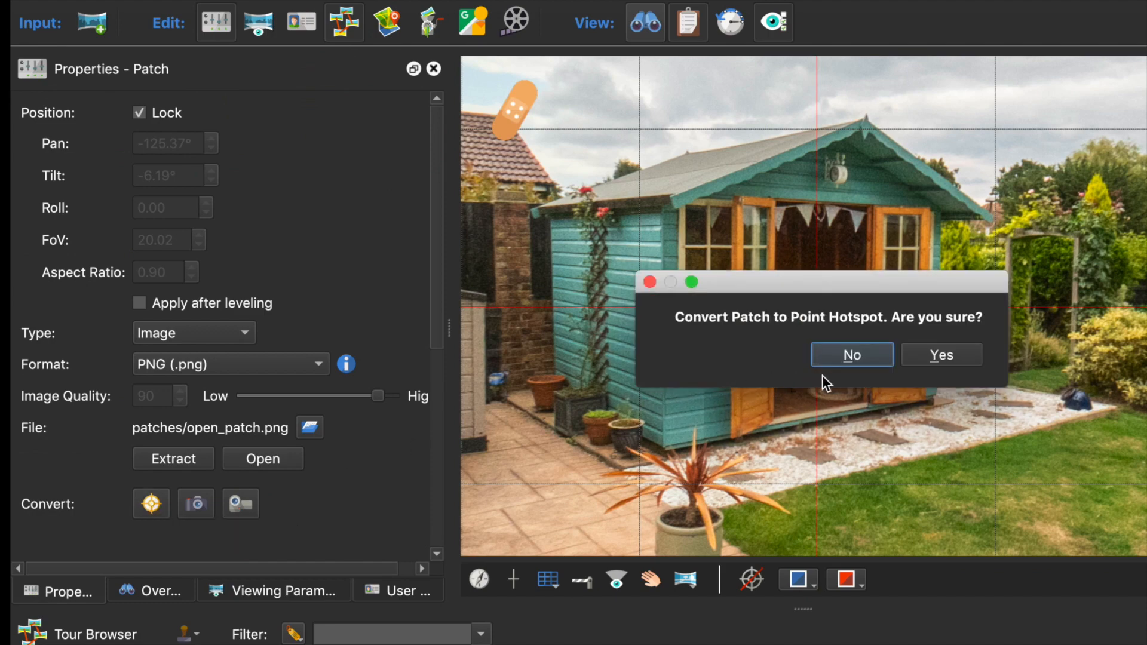
pyautogui.click(941, 356)
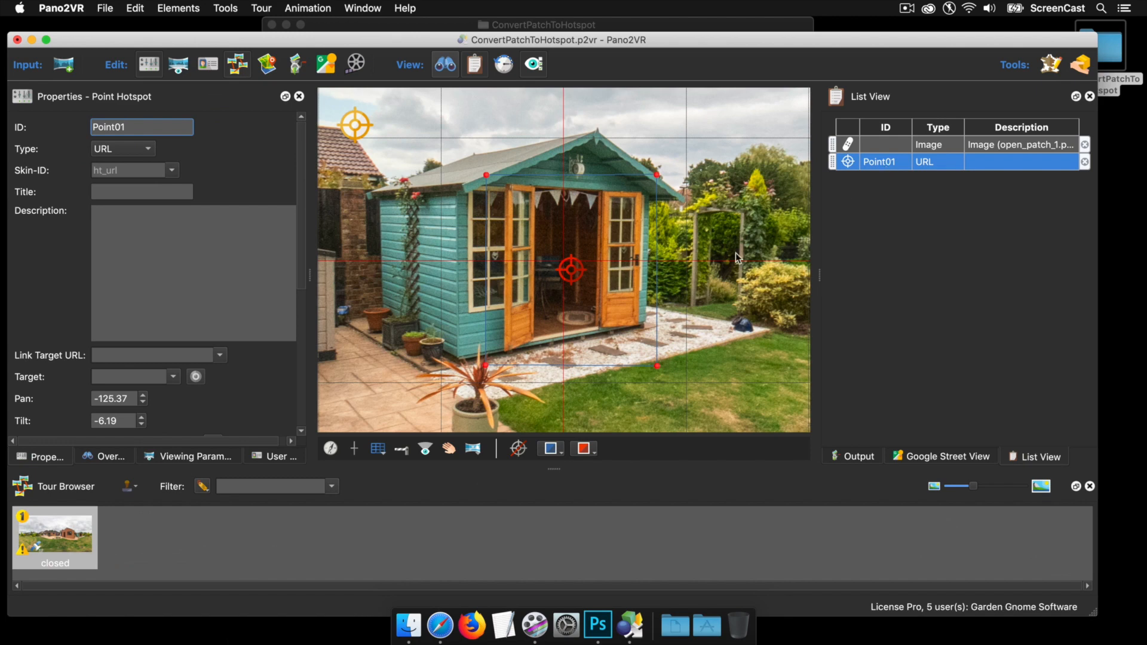
# - Convert the remaining open_patch_1.png patch over the white door to a point hotspot
pyautogui.click(939, 148)
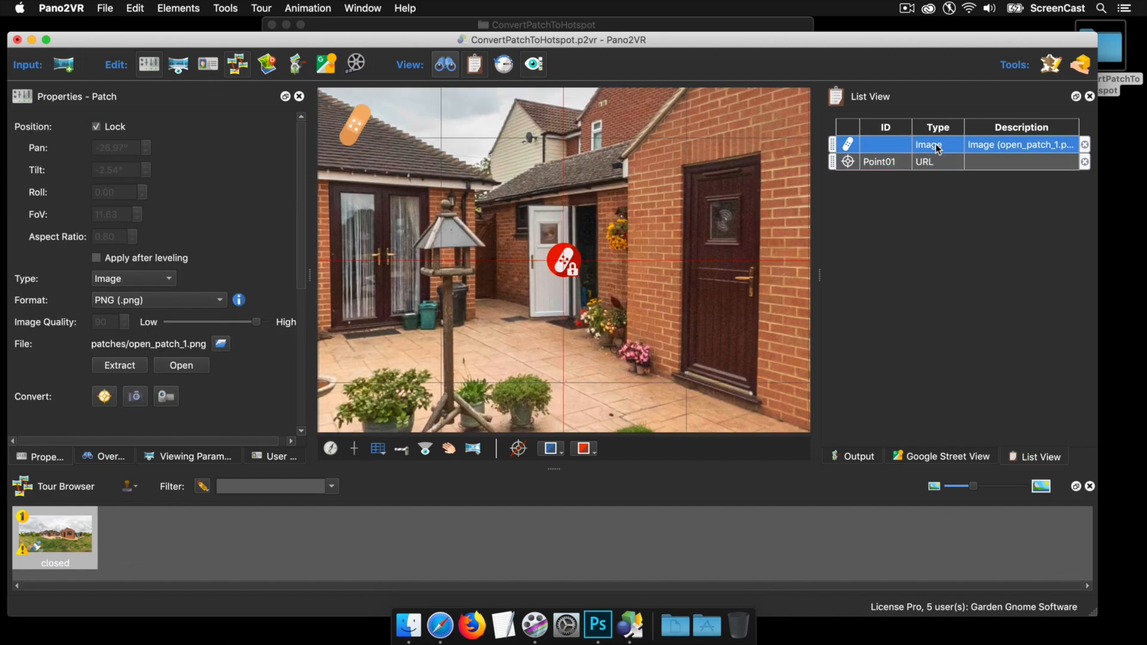
pyautogui.click(104, 396)
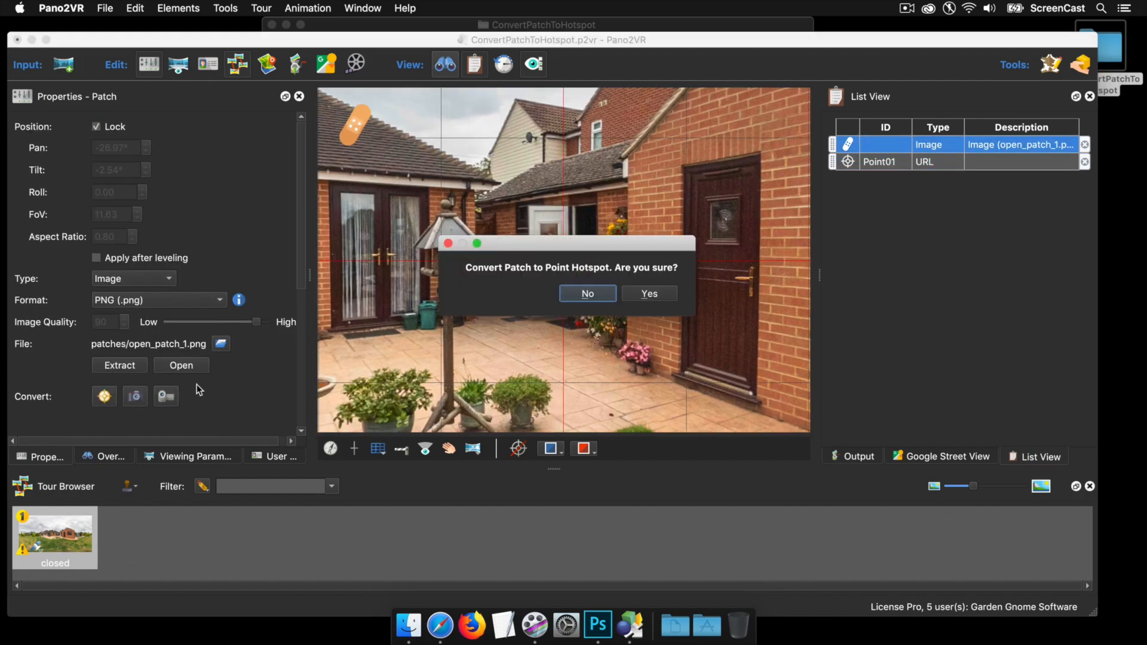
pyautogui.click(649, 293)
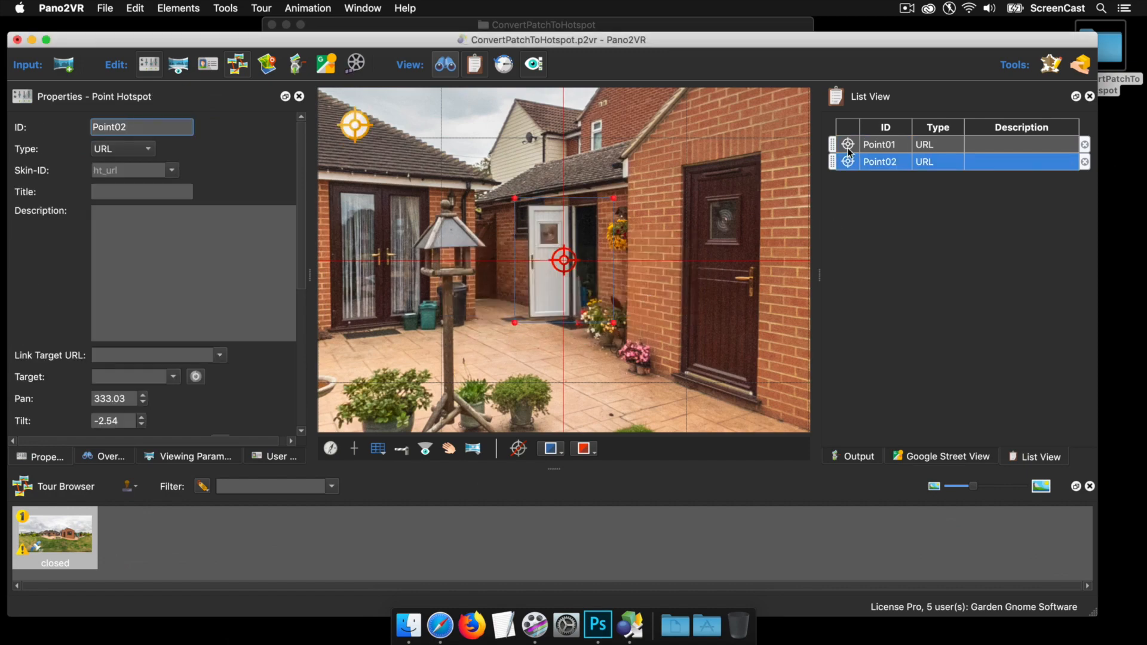
# - Turn the view back to the summer house and reload the closed panorama's image
pyautogui.click(669, 348)
pyautogui.moveTo(660, 371); pyautogui.dragTo(402, 349)
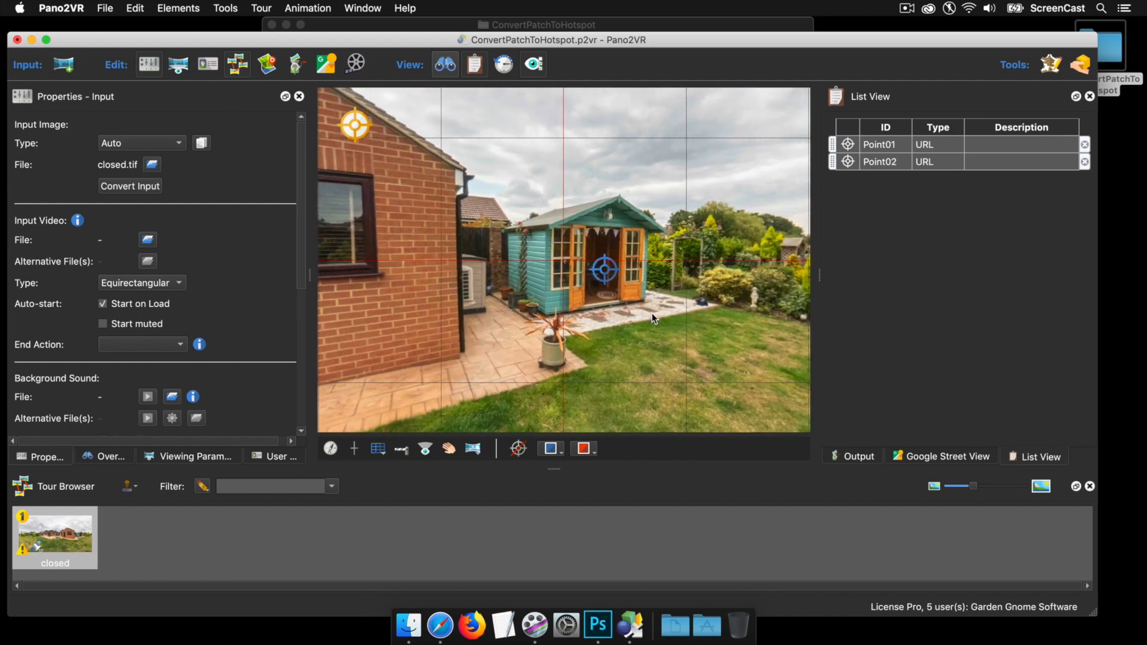
pyautogui.rightClick(450, 276)
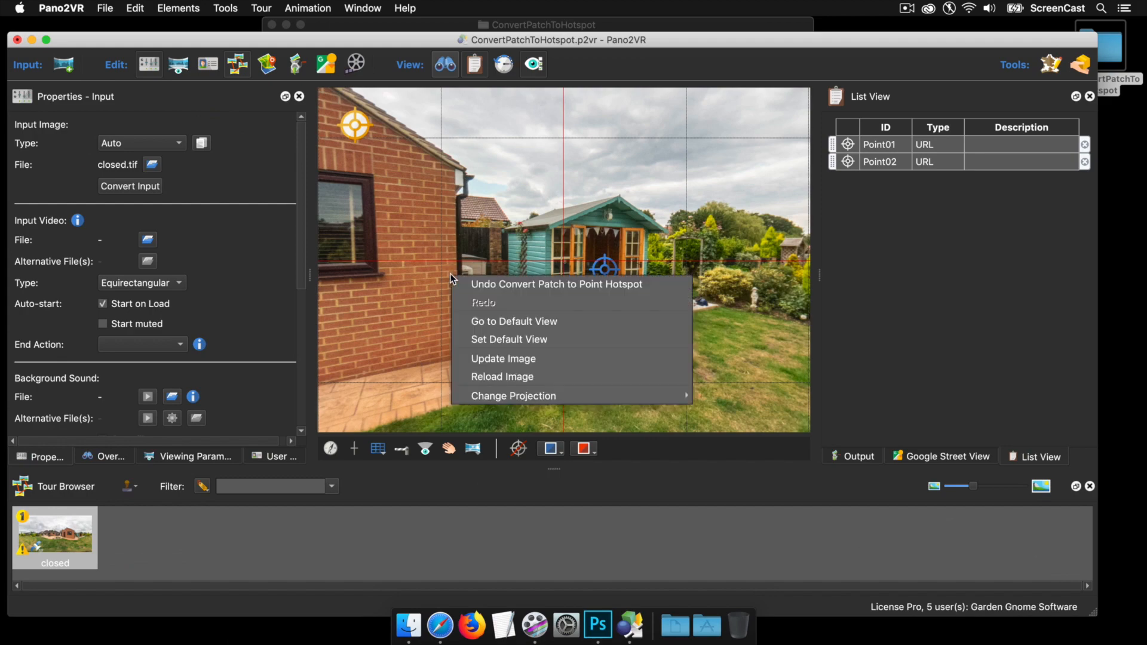
pyautogui.click(513, 380)
# - Zoom in on the summer house, preview its hotspot's image by selecting the hotspot, and deselect it
pyautogui.scroll(5, 512, 380)
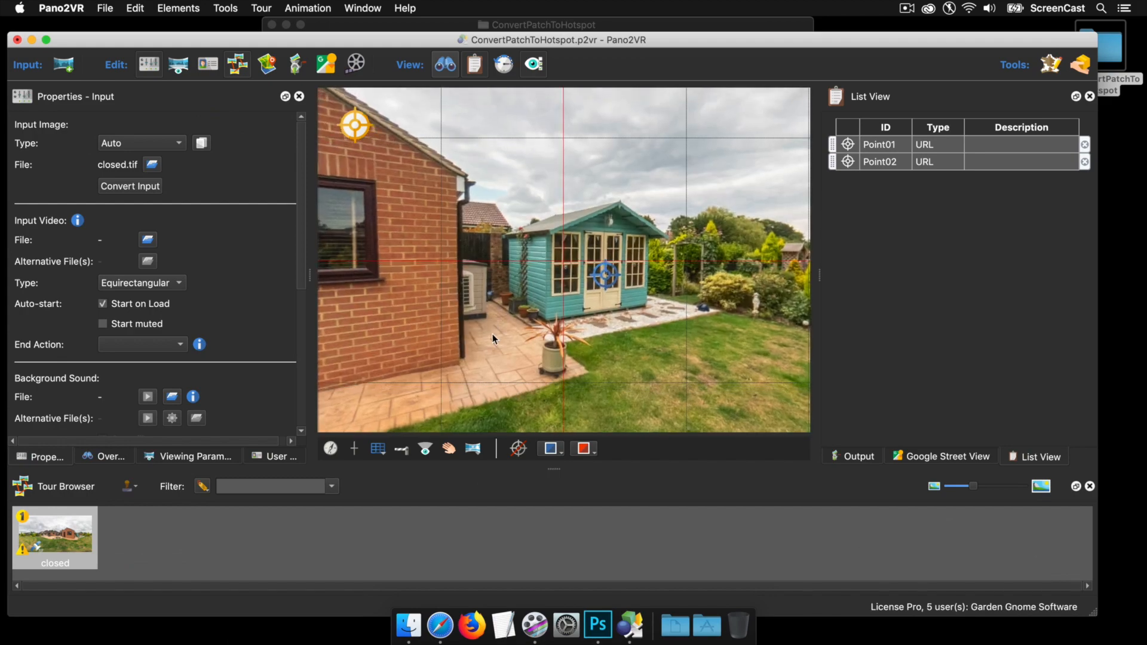
pyautogui.moveTo(503, 356); pyautogui.dragTo(484, 310)
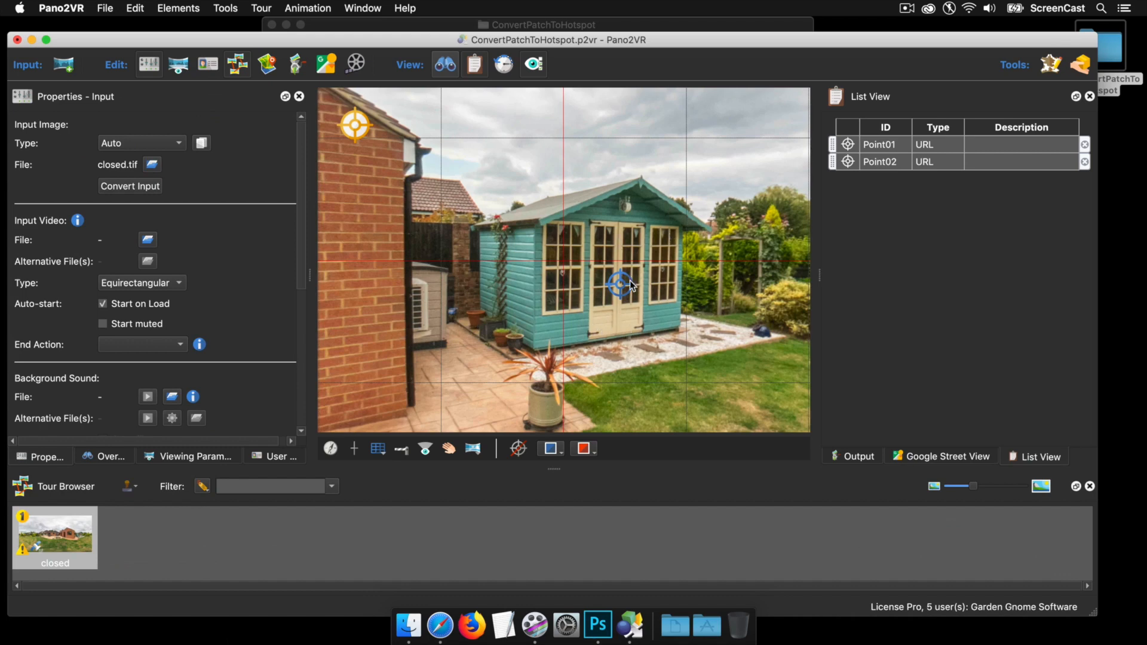
pyautogui.moveTo(425, 294); pyautogui.dragTo(437, 290)
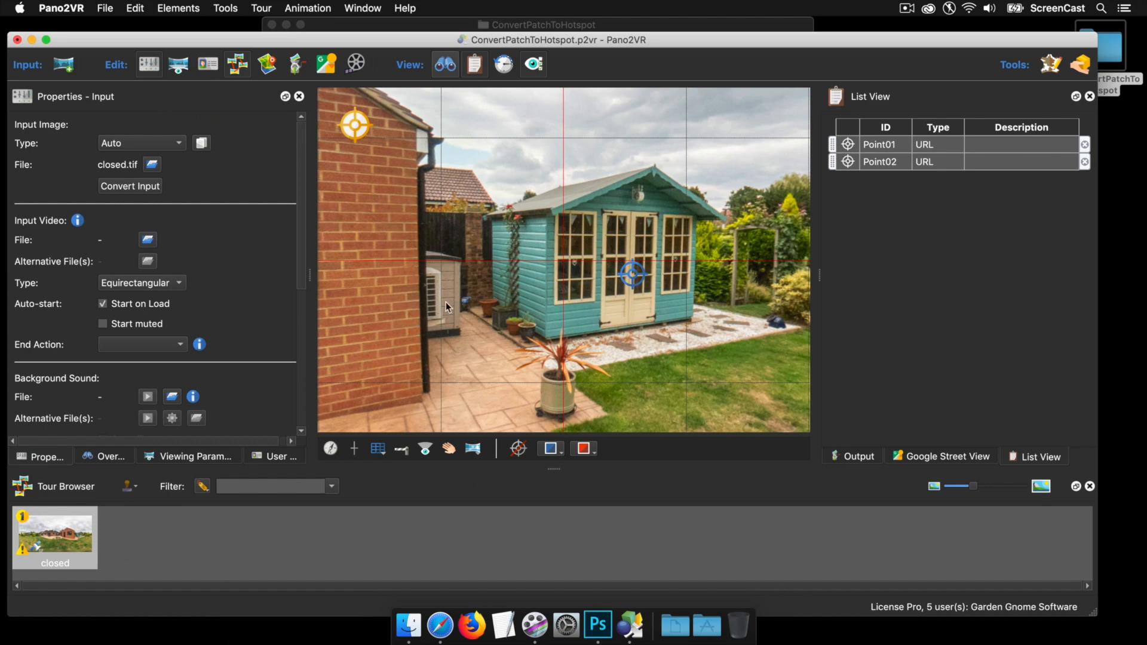
pyautogui.click(632, 277)
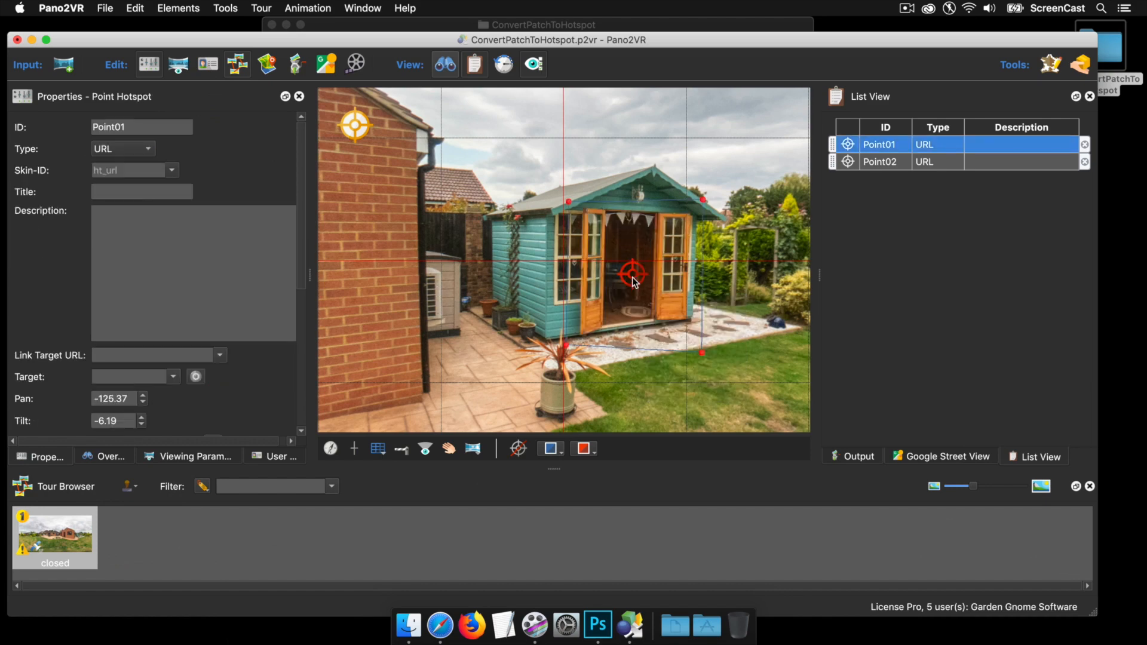
pyautogui.click(486, 268)
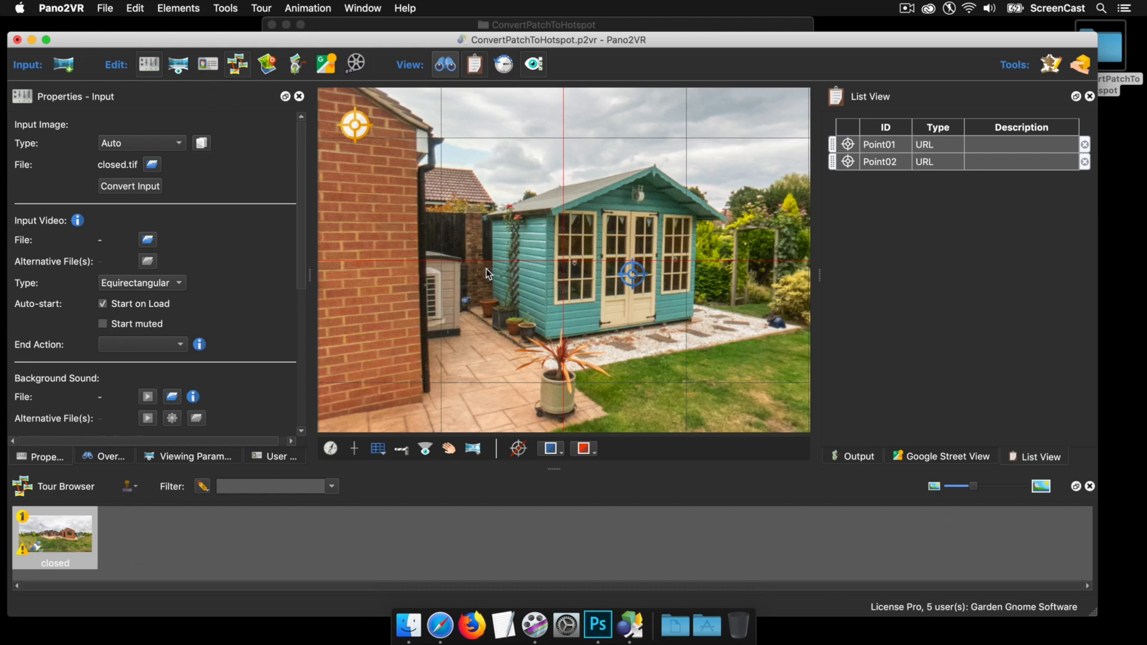
# - Add an HTML5 output to the project and generate it into the output folder
pyautogui.click(854, 455)
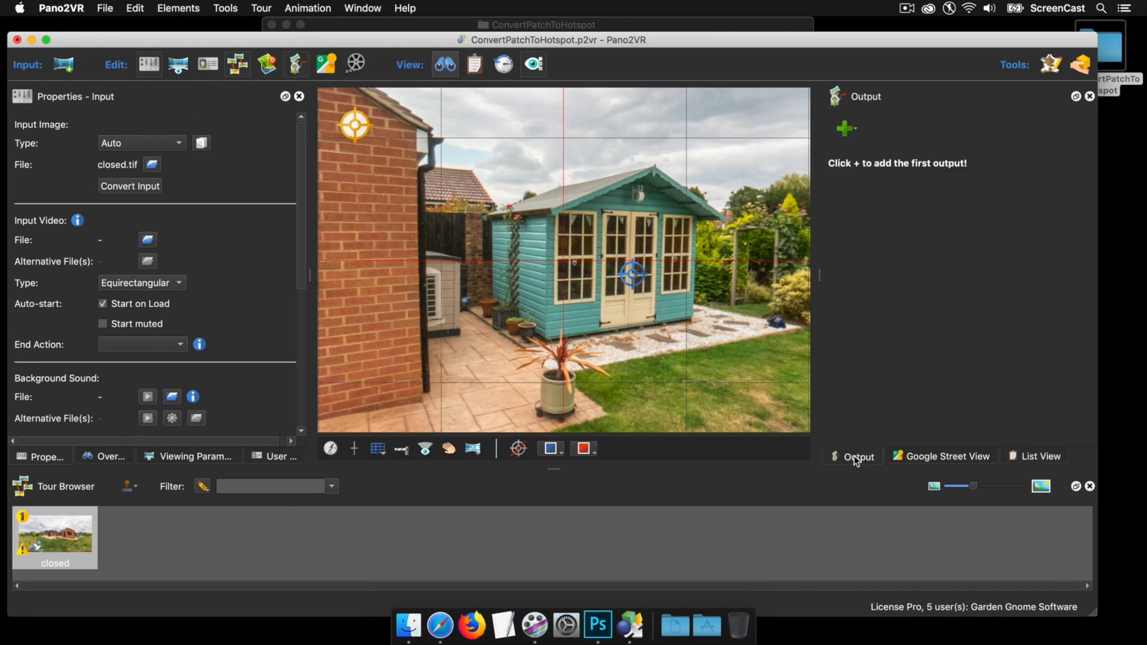
pyautogui.click(846, 128)
pyautogui.click(862, 149)
pyautogui.click(910, 284)
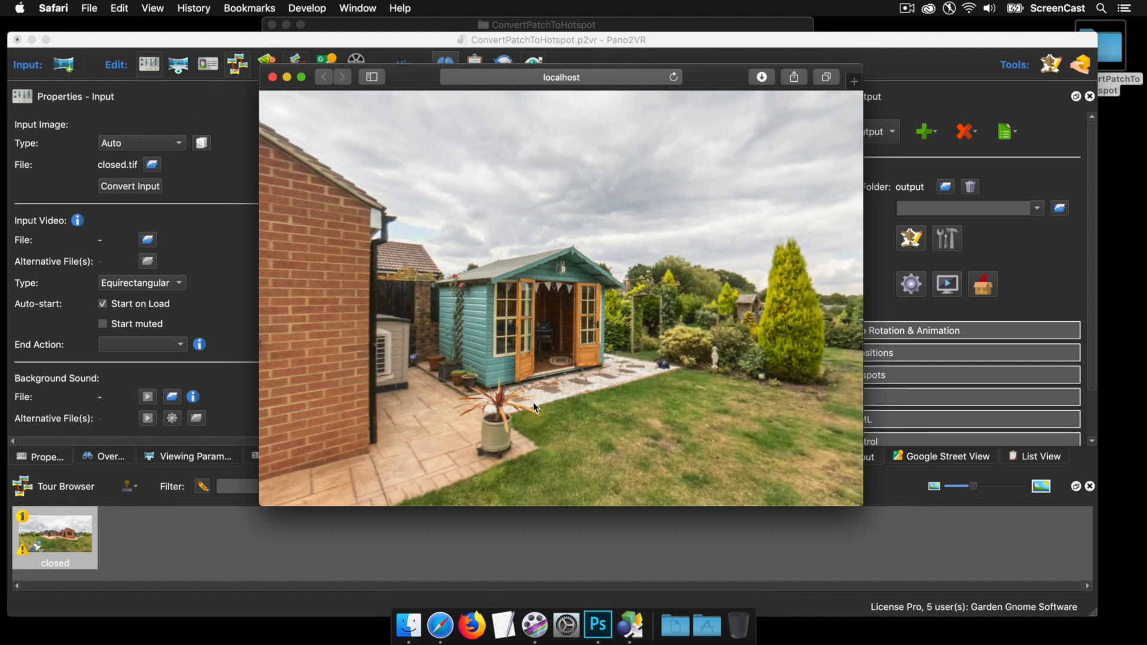
# - Examine the summer house doors in the browser output from several angles and zoom levels, and close the browser window
pyautogui.moveTo(587, 404); pyautogui.dragTo(533, 397)
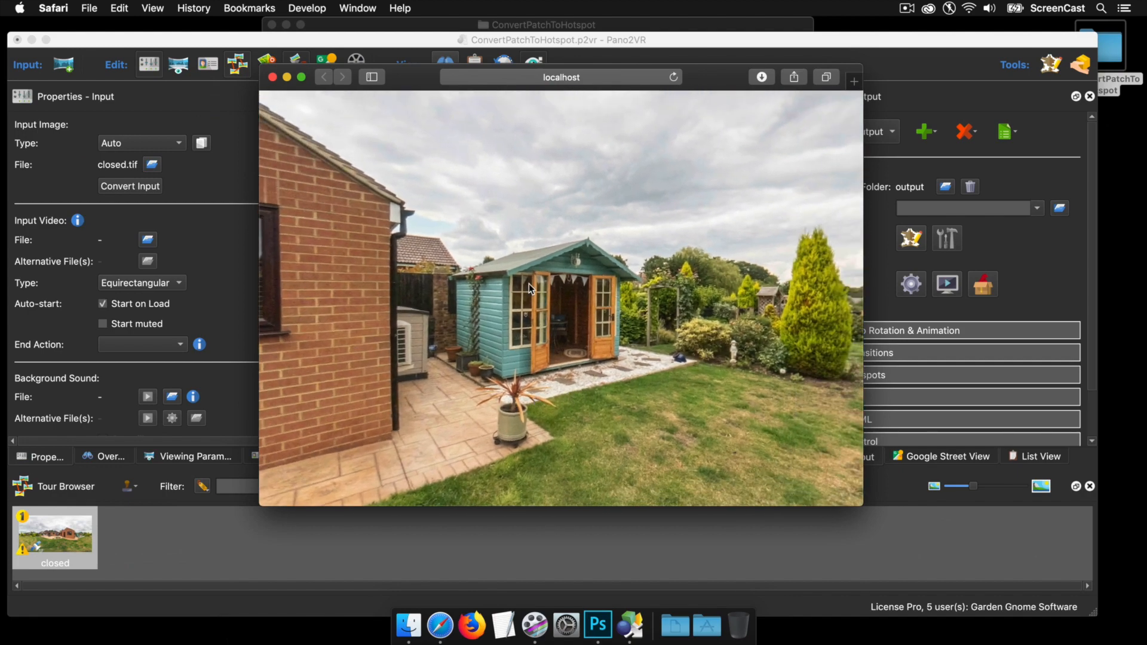
pyautogui.scroll(5, 582, 379)
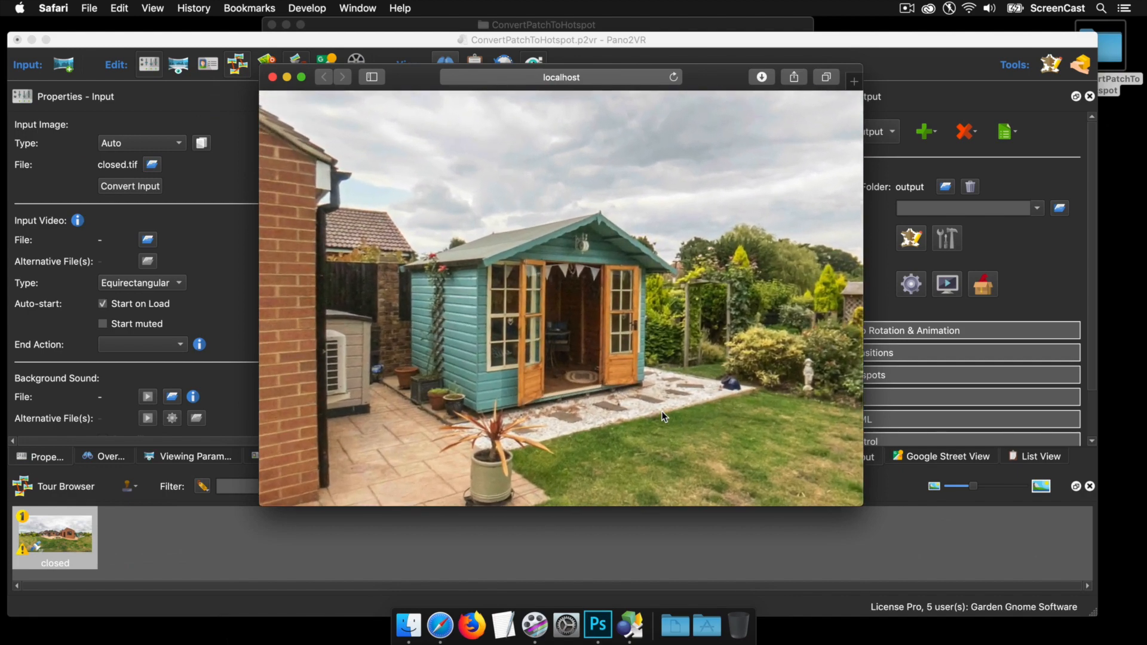
pyautogui.moveTo(482, 267); pyautogui.dragTo(471, 301)
pyautogui.scroll(-5, 641, 278)
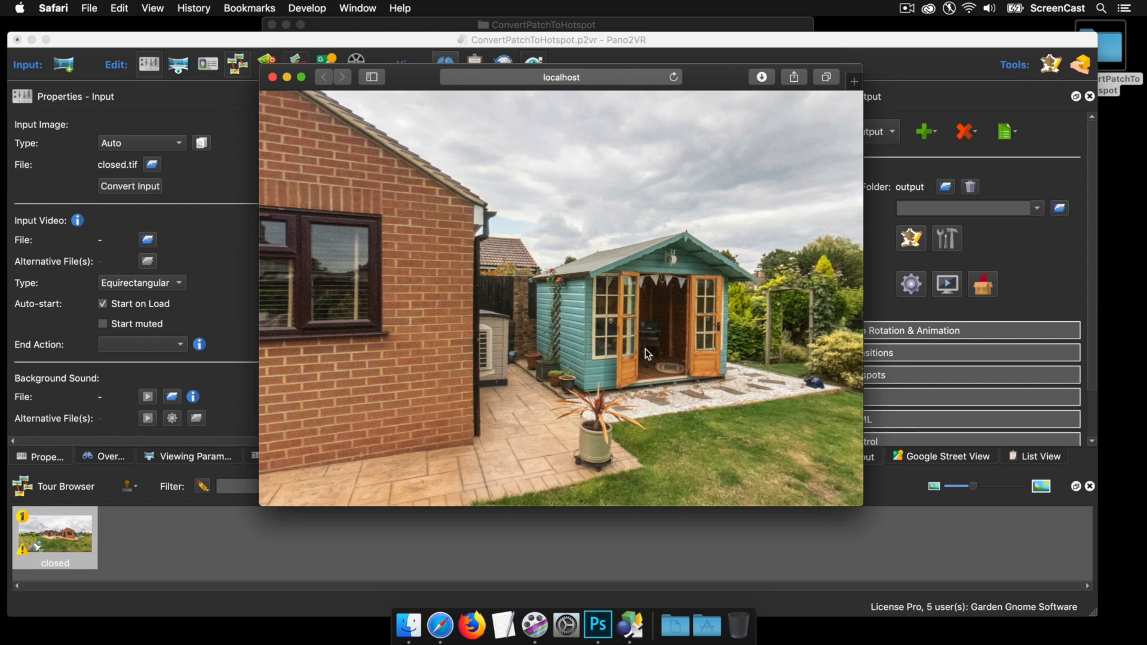
pyautogui.scroll(10, 611, 369)
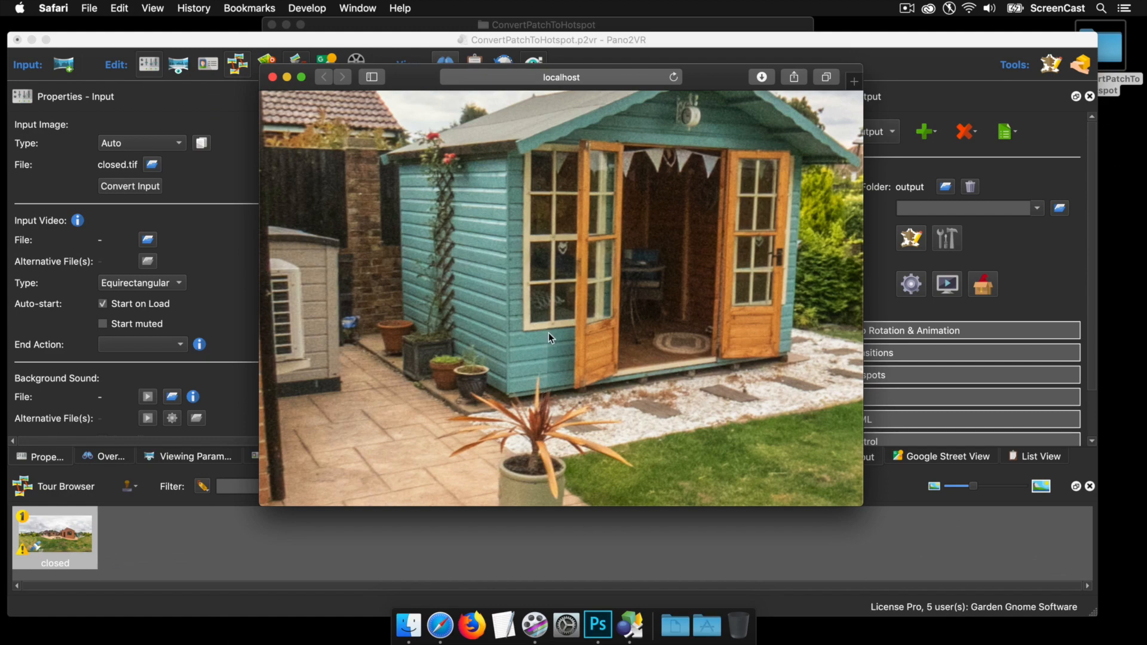
pyautogui.scroll(-5, 503, 312)
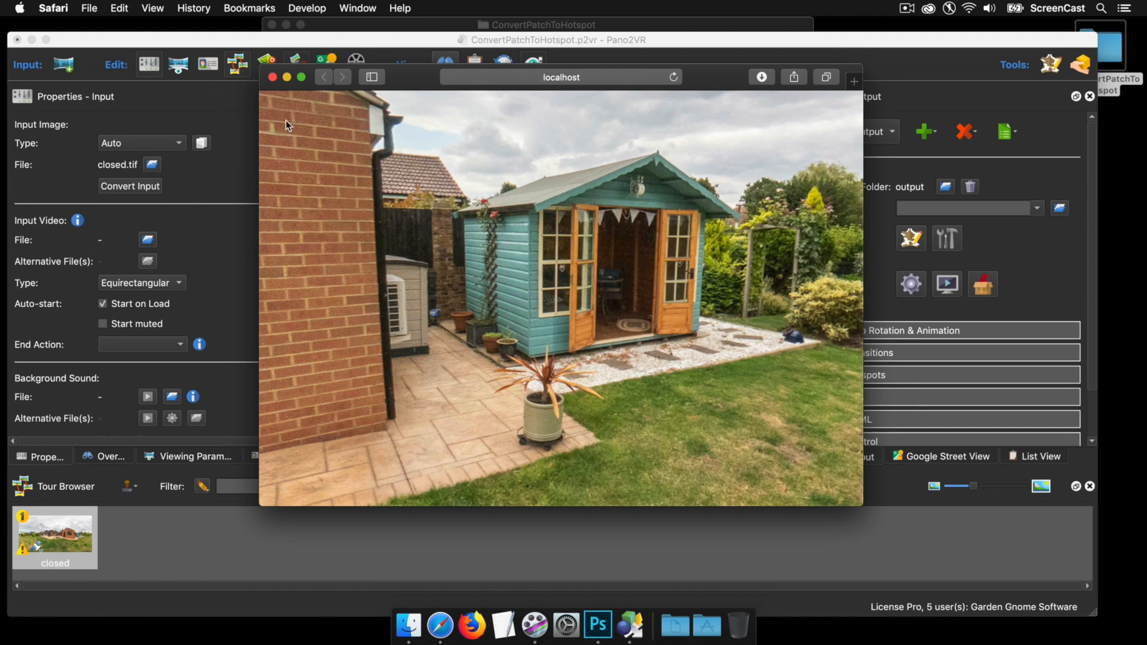
pyautogui.click(273, 78)
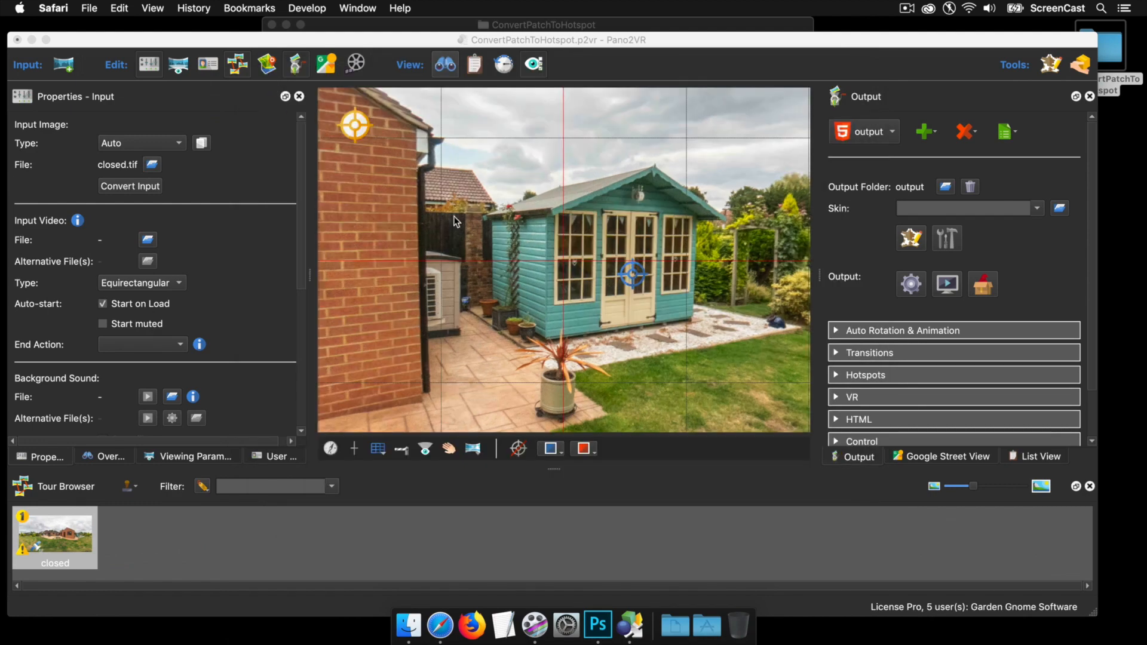
# - Open the Skin Editor for a new skin and place a hotspot template on the canvas at about 342, 143
pyautogui.click(910, 239)
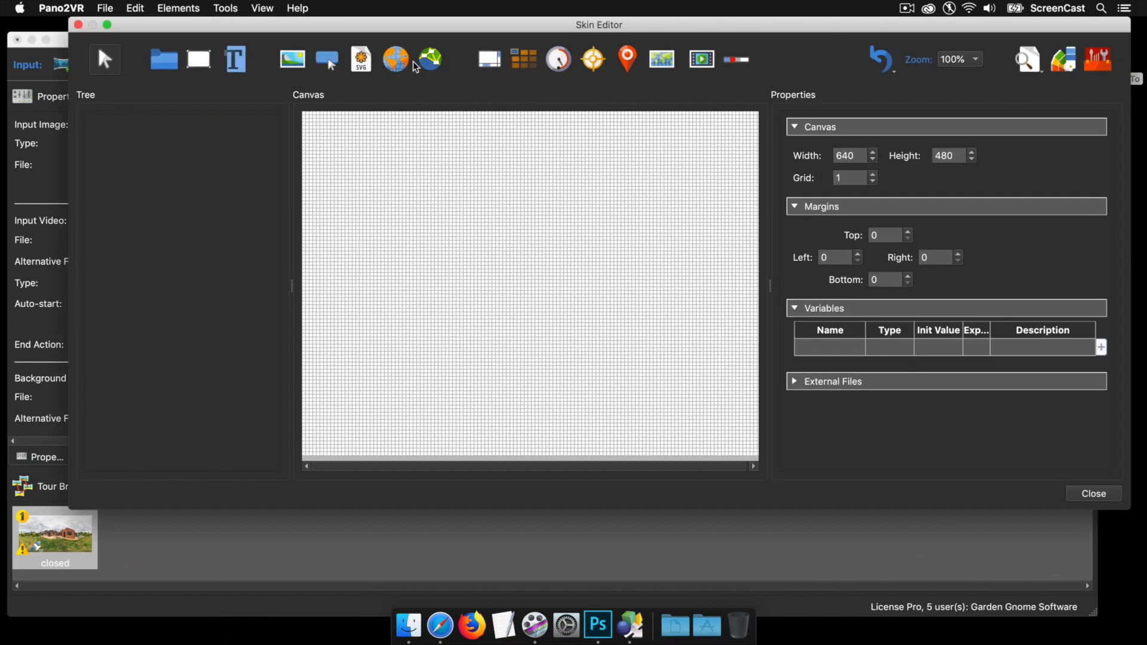
pyautogui.click(588, 68)
pyautogui.click(539, 220)
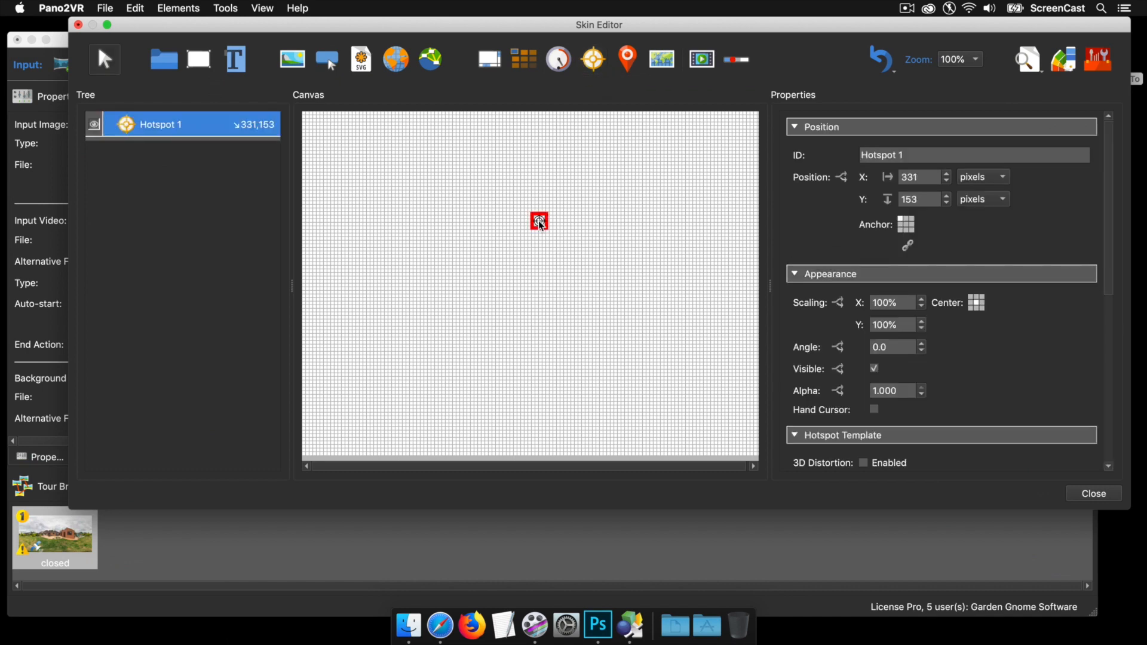
pyautogui.moveTo(548, 218); pyautogui.dragTo(554, 212)
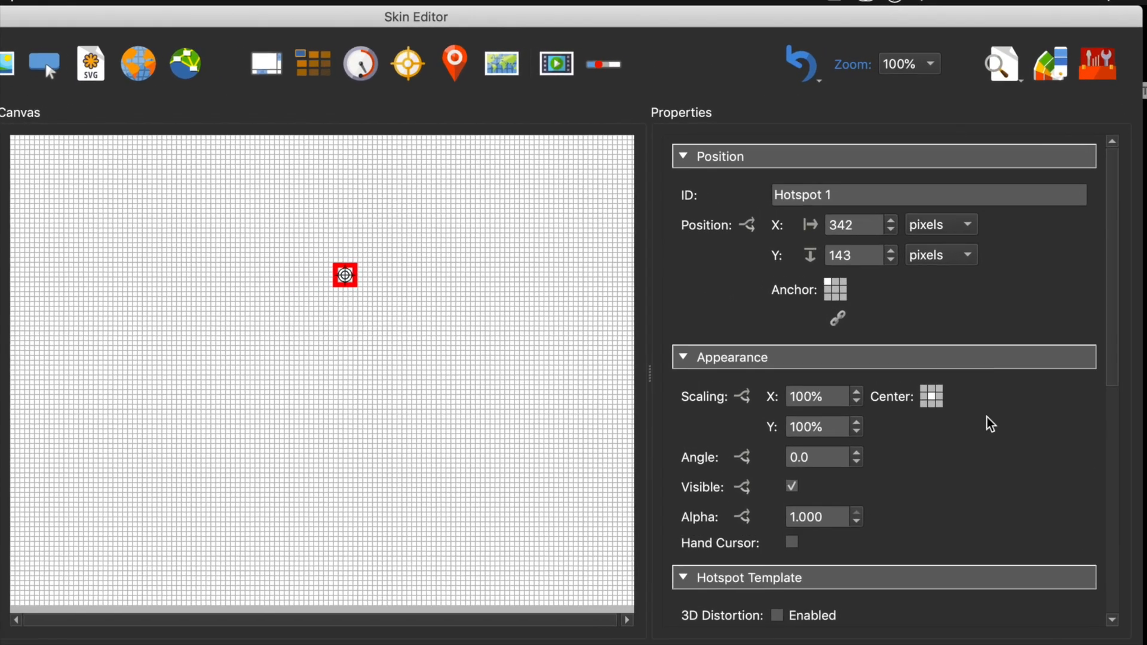
# - Add a custom image element to the Hotspot 1 template
pyautogui.scroll(-5, 1019, 323)
pyautogui.scroll(-2, 980, 457)
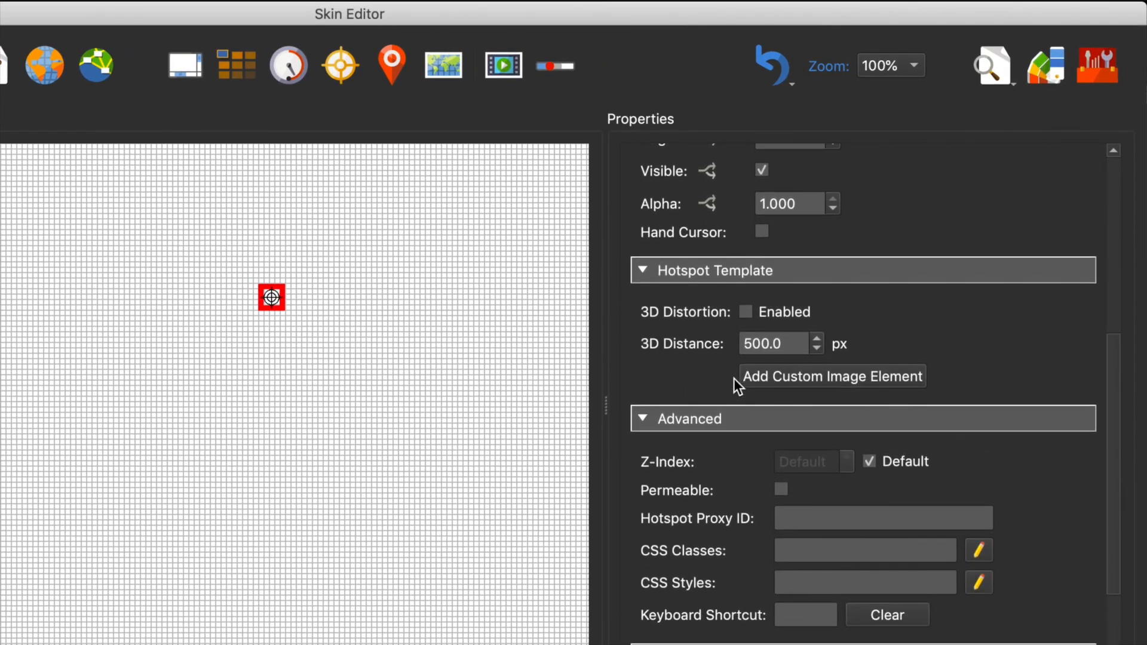
pyautogui.click(819, 376)
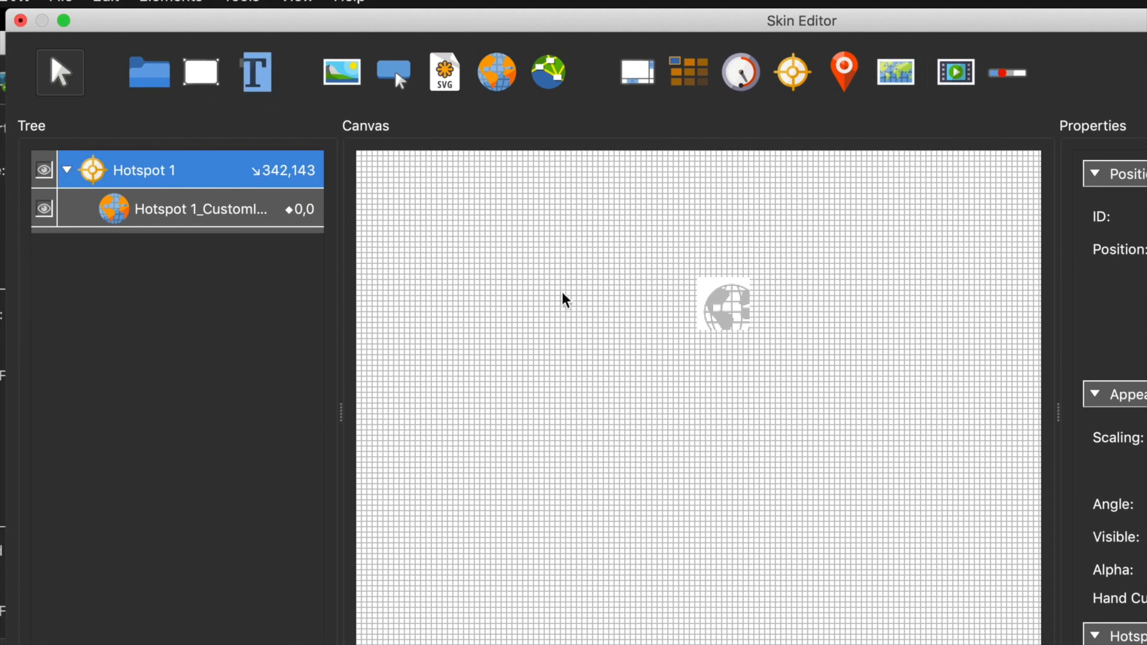
# - Set the hotspot's custom image element to an alpha of 0.01
pyautogui.click(169, 219)
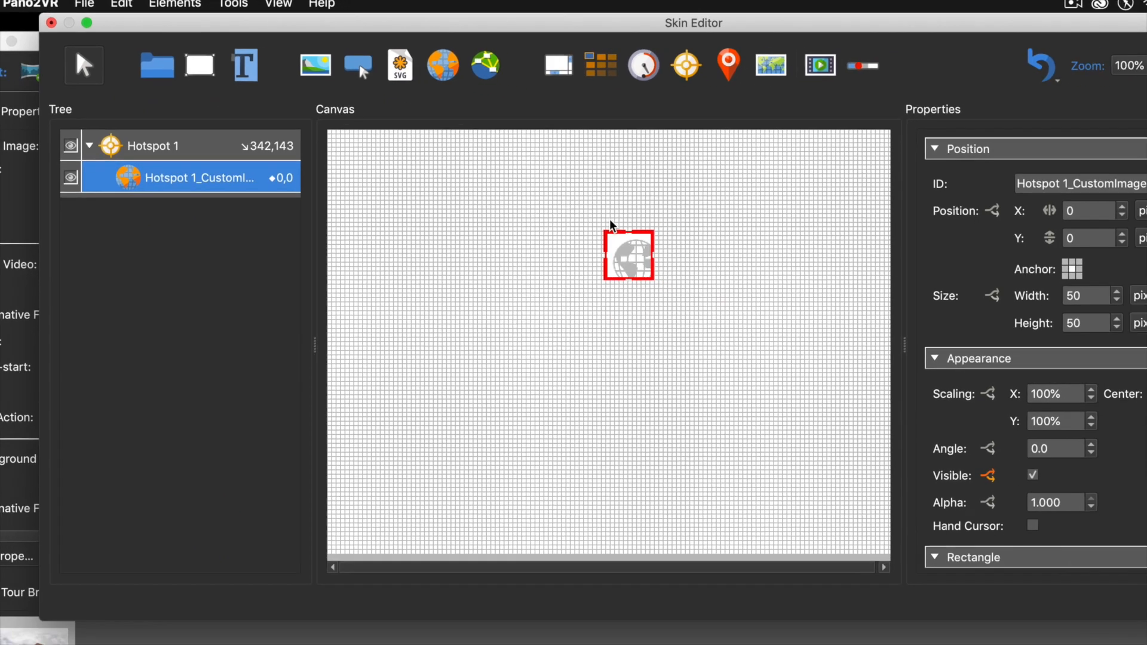
pyautogui.scroll(-5, 1001, 384)
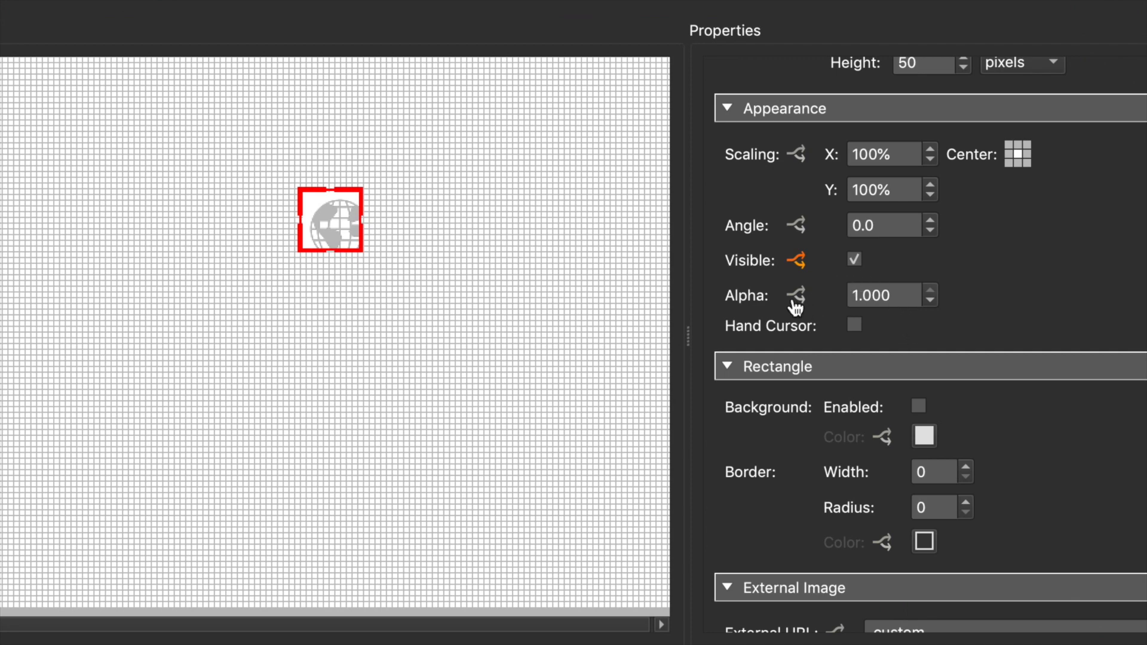
pyautogui.moveTo(896, 295); pyautogui.dragTo(825, 292)
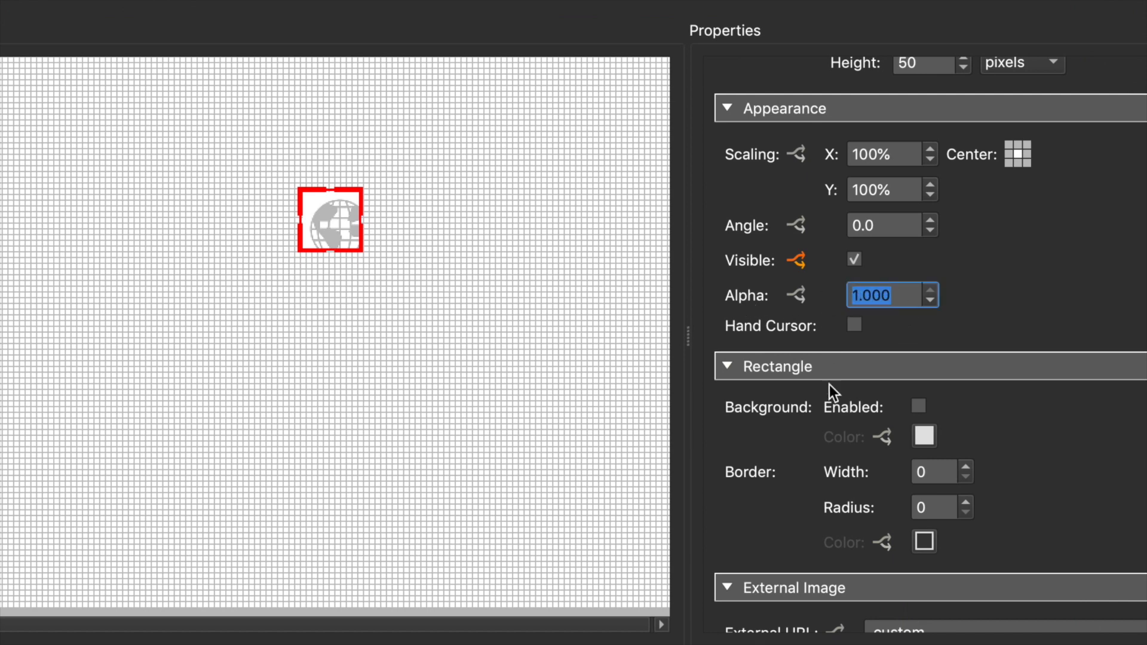
pyautogui.write('.01')
pyautogui.click(1000, 319)
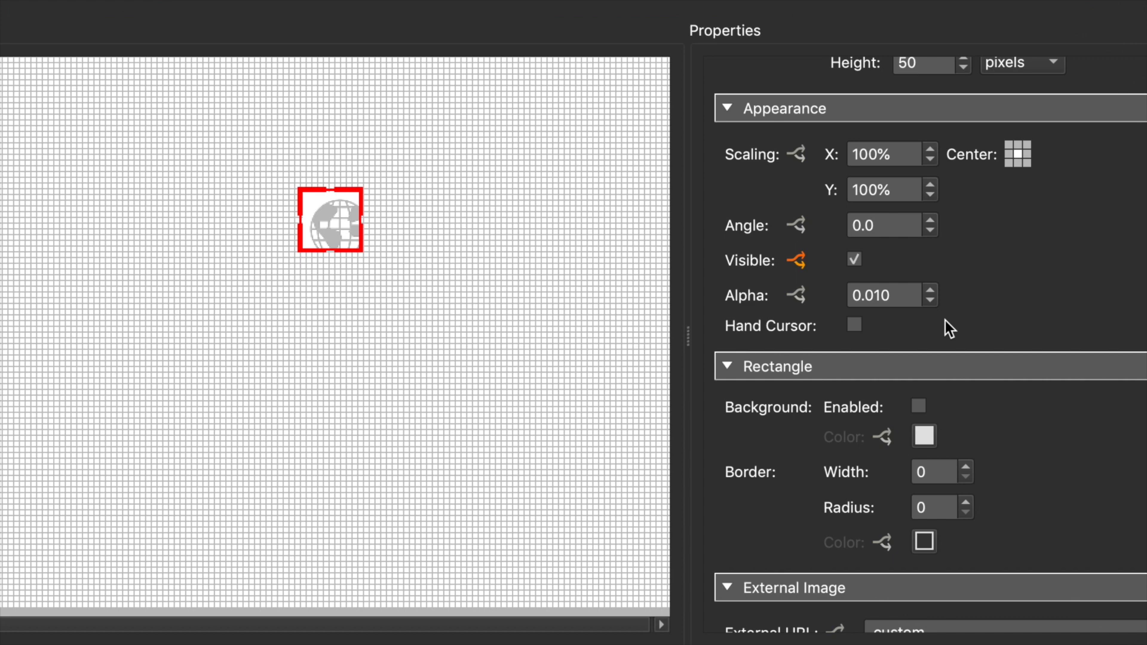
# - Add a logic block to the custom image's alpha that sets it to 1 when Mouse Over = true
pyautogui.click(795, 294)
pyautogui.click(156, 123)
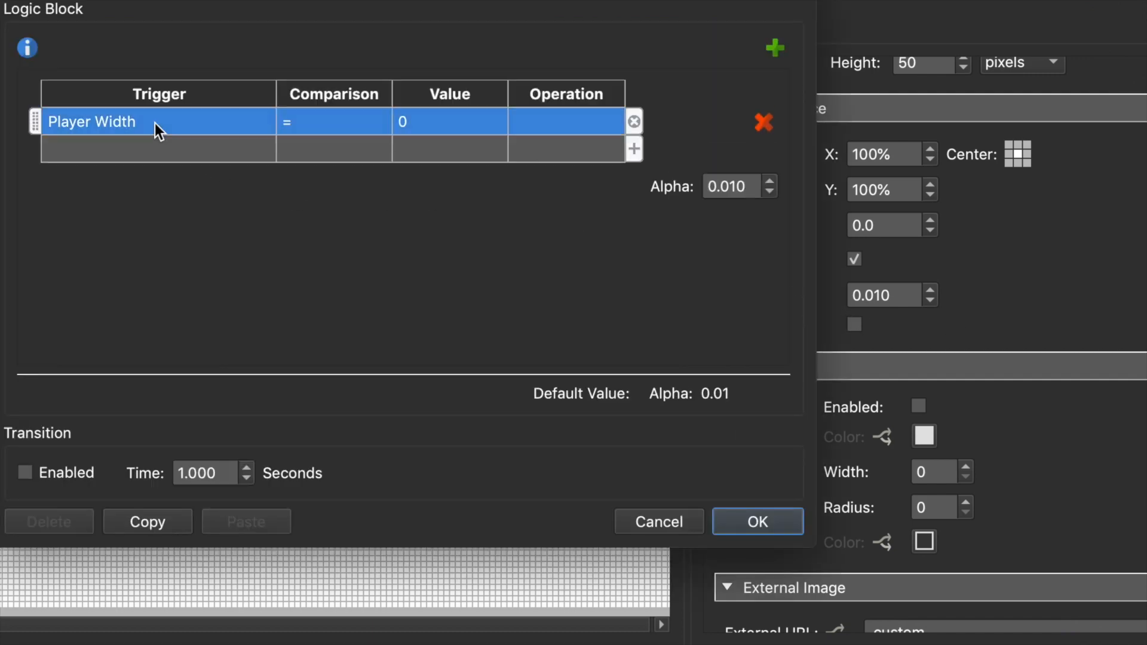
pyautogui.click(155, 123)
pyautogui.moveTo(154, 149)
pyautogui.click(329, 150)
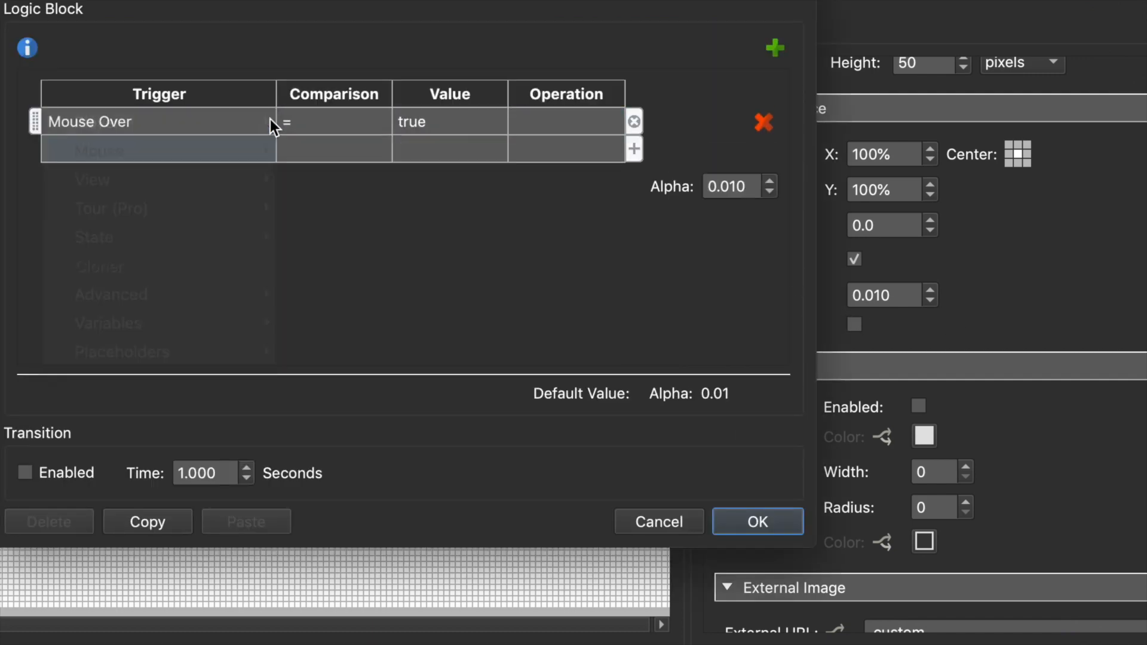
pyautogui.click(749, 190)
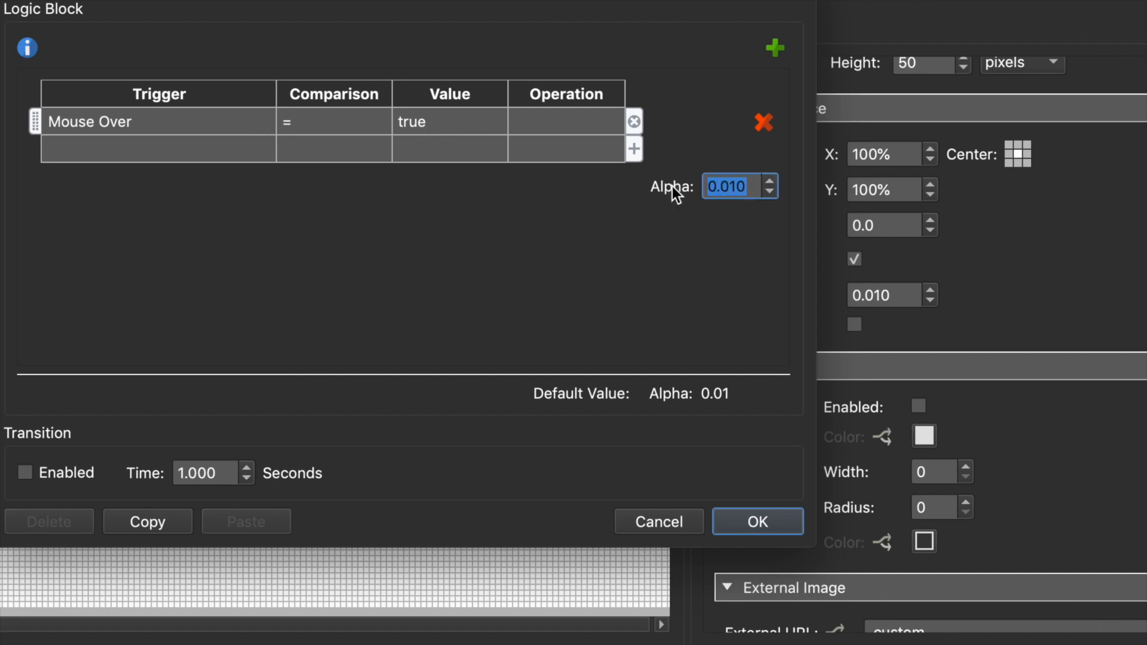
pyautogui.write('1')
pyautogui.press('Tab')
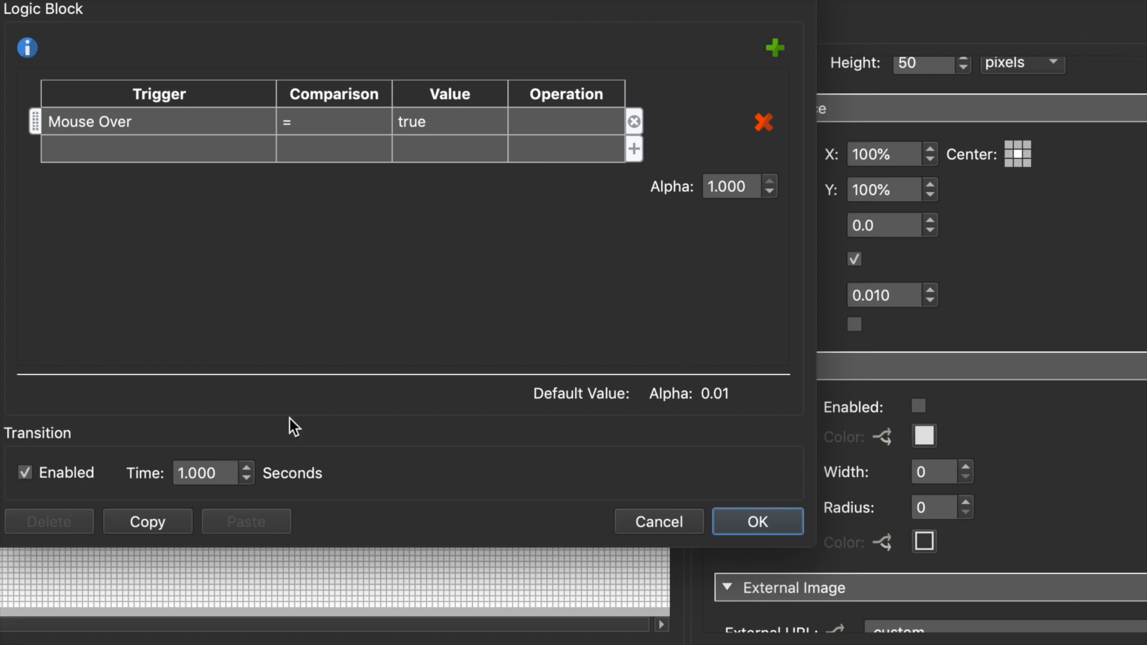
# - Enable a 0.5-second transition for the alpha change and apply the logic block
pyautogui.moveTo(220, 472); pyautogui.dragTo(143, 475)
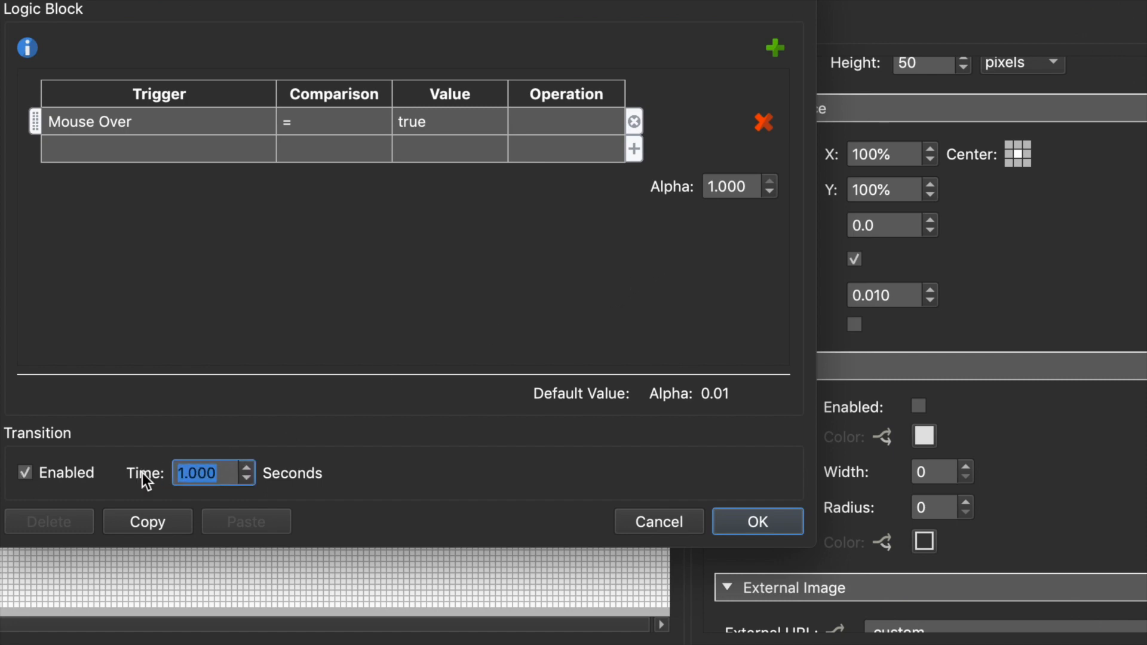
pyautogui.write('.5')
pyautogui.click(362, 347)
pyautogui.click(726, 517)
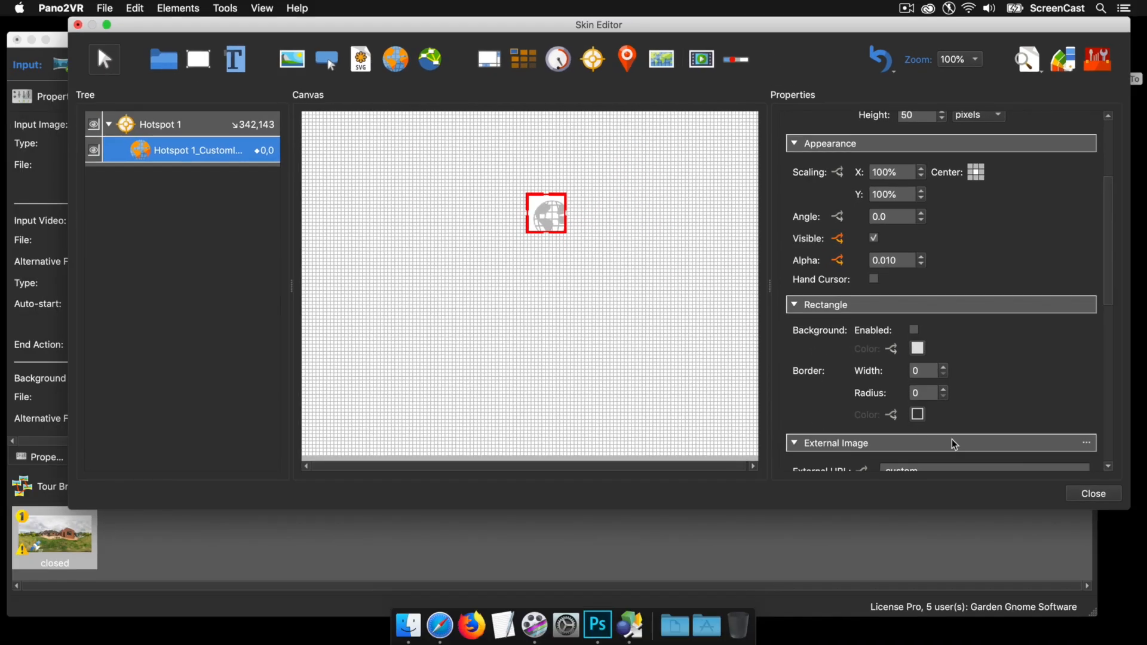
# - Close the Skin Editor and save the skin as "skin" in the ConvertPatchToHotspot folder on the Desktop
pyautogui.click(1093, 494)
pyautogui.click(685, 261)
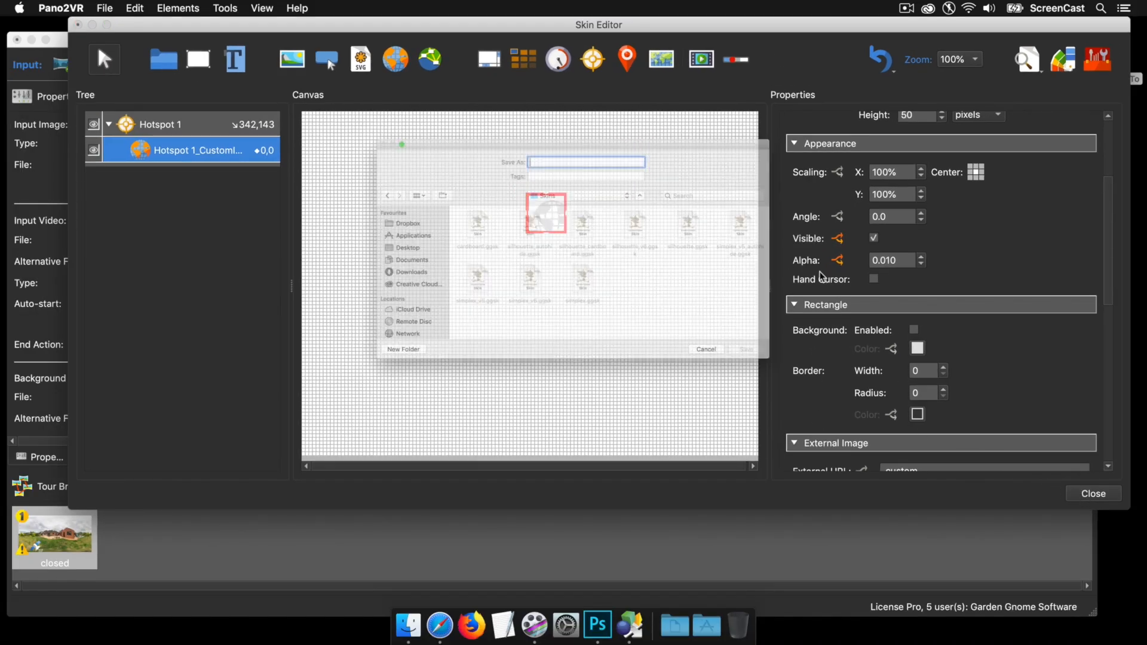
pyautogui.click(313, 247)
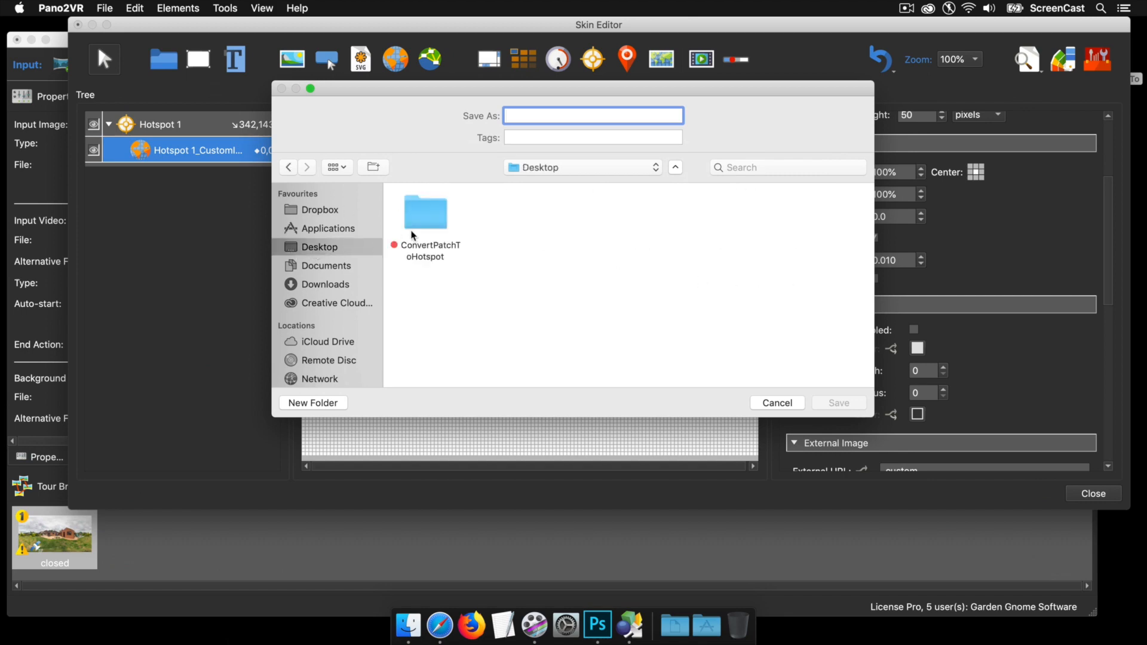
pyautogui.doubleClick(417, 224)
pyautogui.click(526, 115)
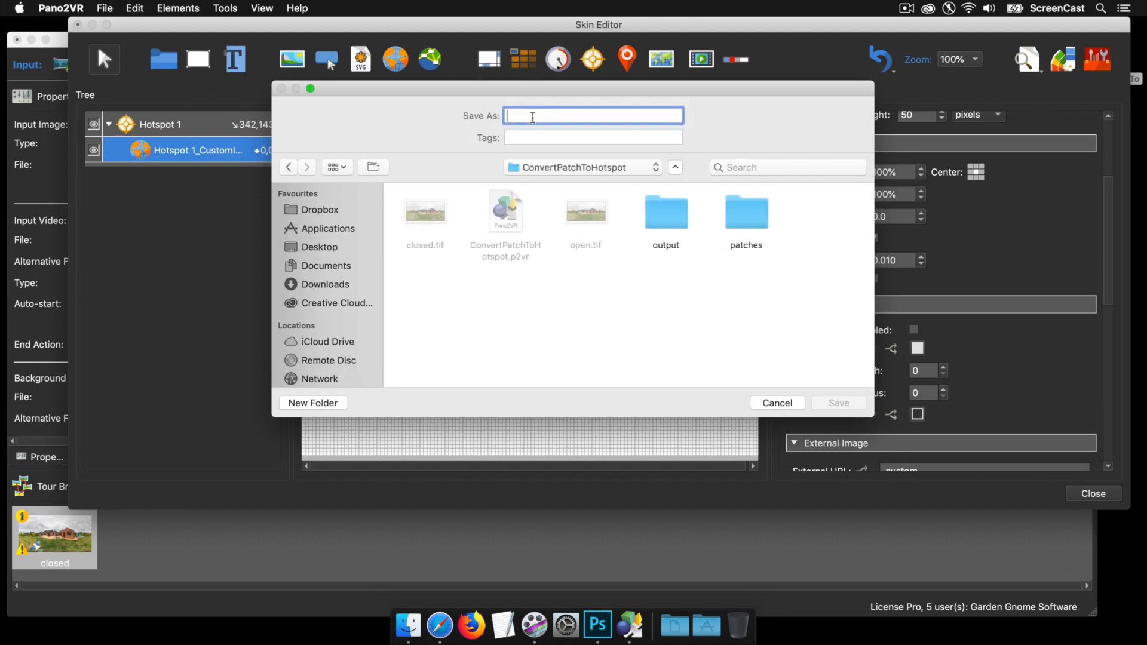
pyautogui.write('skin')
pyautogui.press('Return')
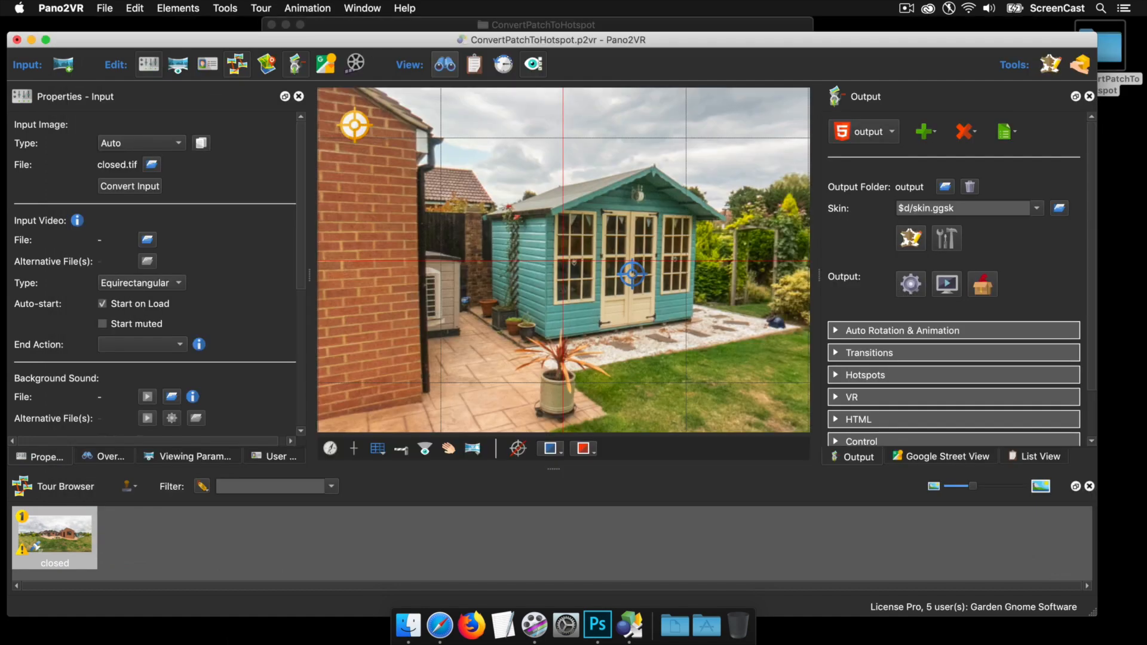
# - Generate the output, overwriting pano.xml, look around the panorama to check the door hotspots, and close the browser window
pyautogui.click(904, 286)
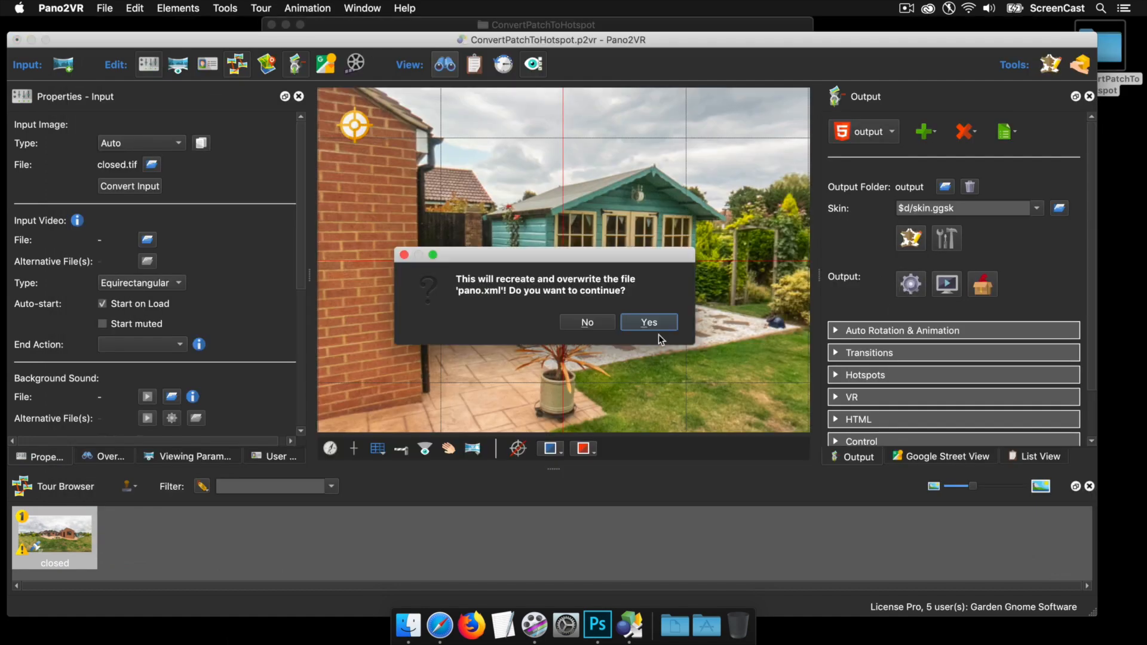
pyautogui.click(655, 321)
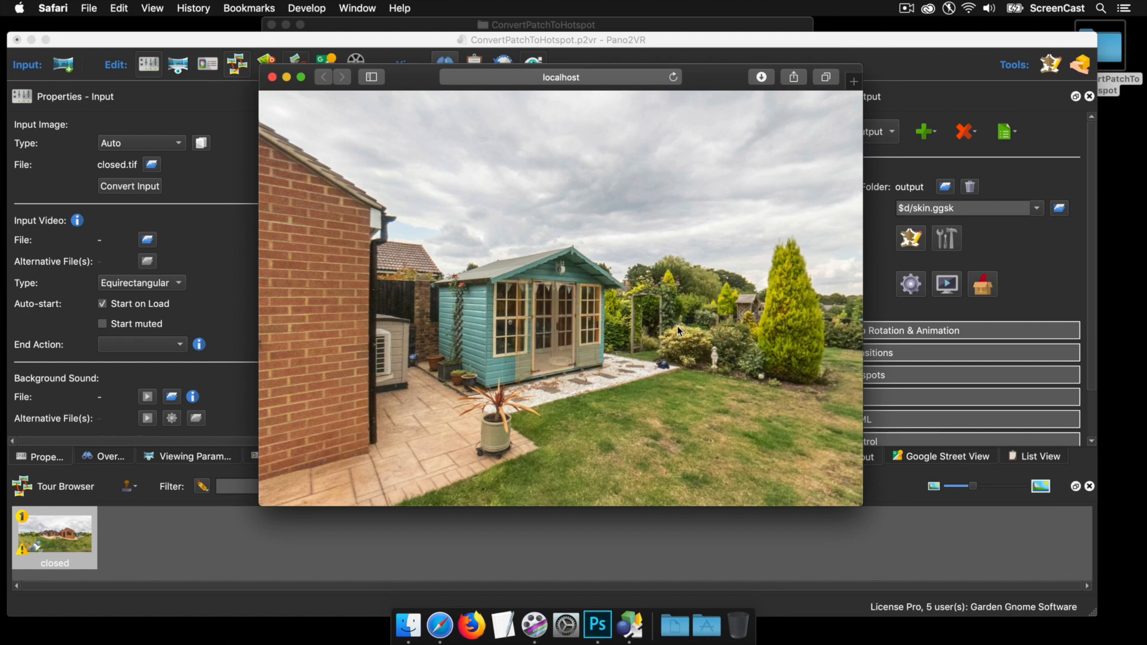
pyautogui.moveTo(522, 218); pyautogui.dragTo(617, 245)
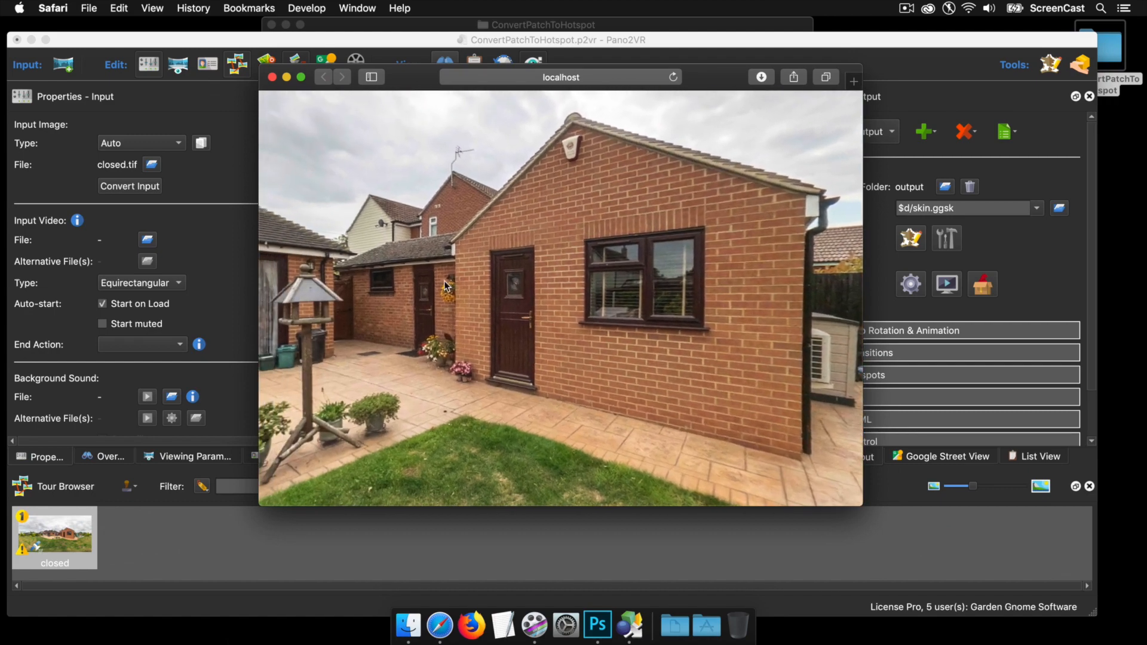
pyautogui.moveTo(584, 288); pyautogui.dragTo(512, 291)
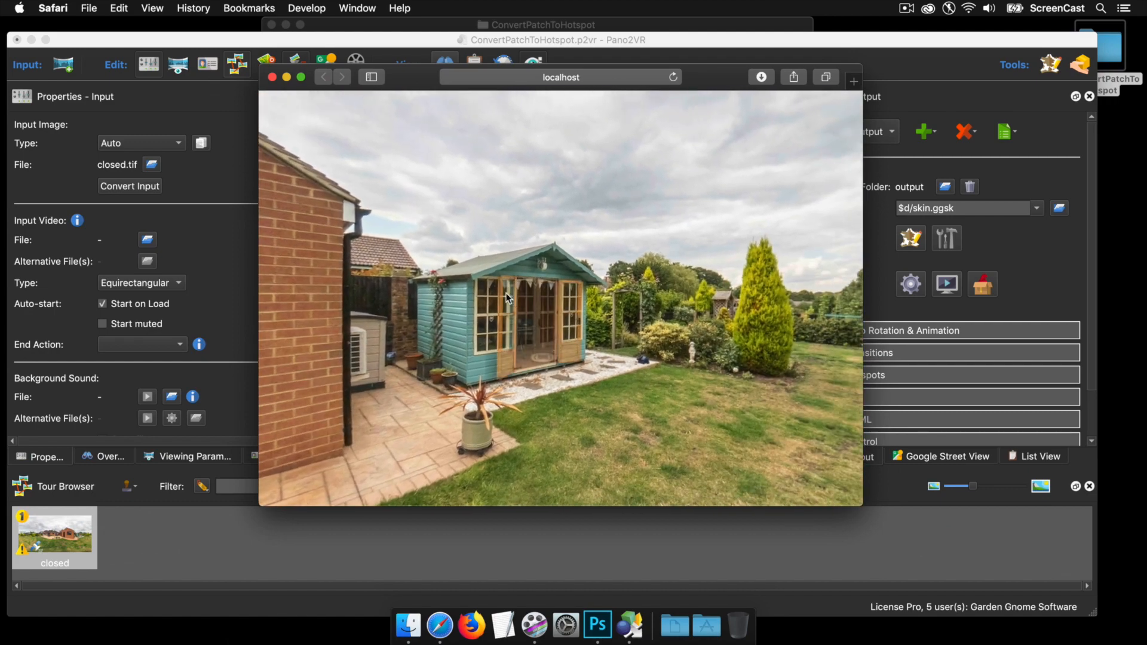
pyautogui.click(271, 77)
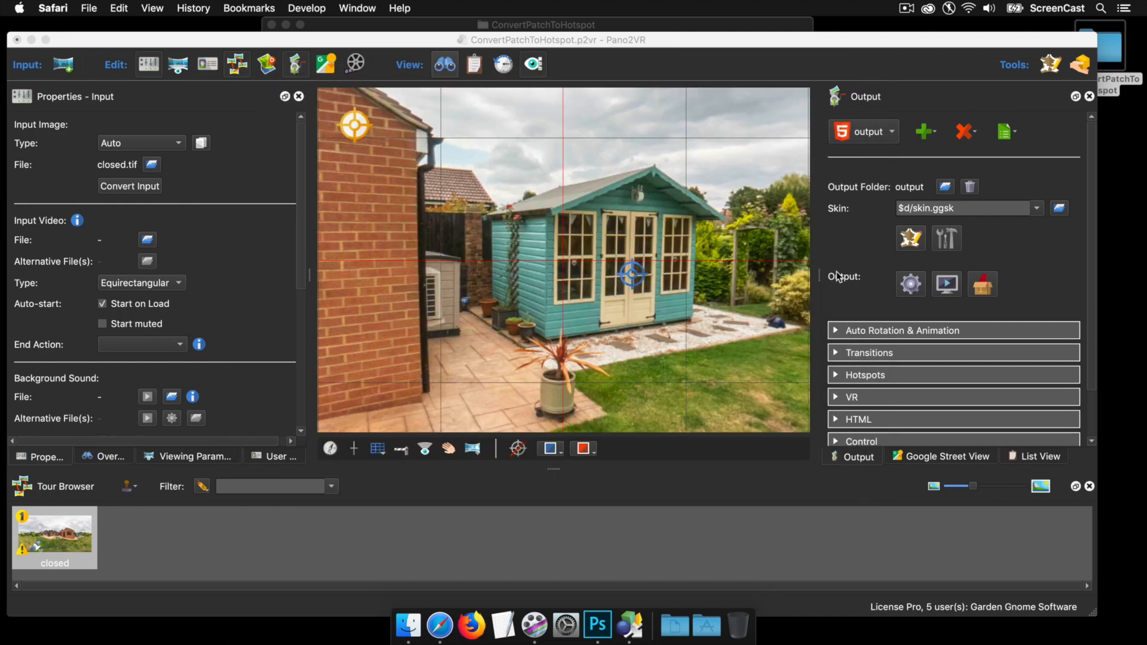
# - Reopen the skin, enable the hand cursor for the hotspot's custom image element, and save and close the skin
pyautogui.click(909, 245)
pyautogui.click(909, 239)
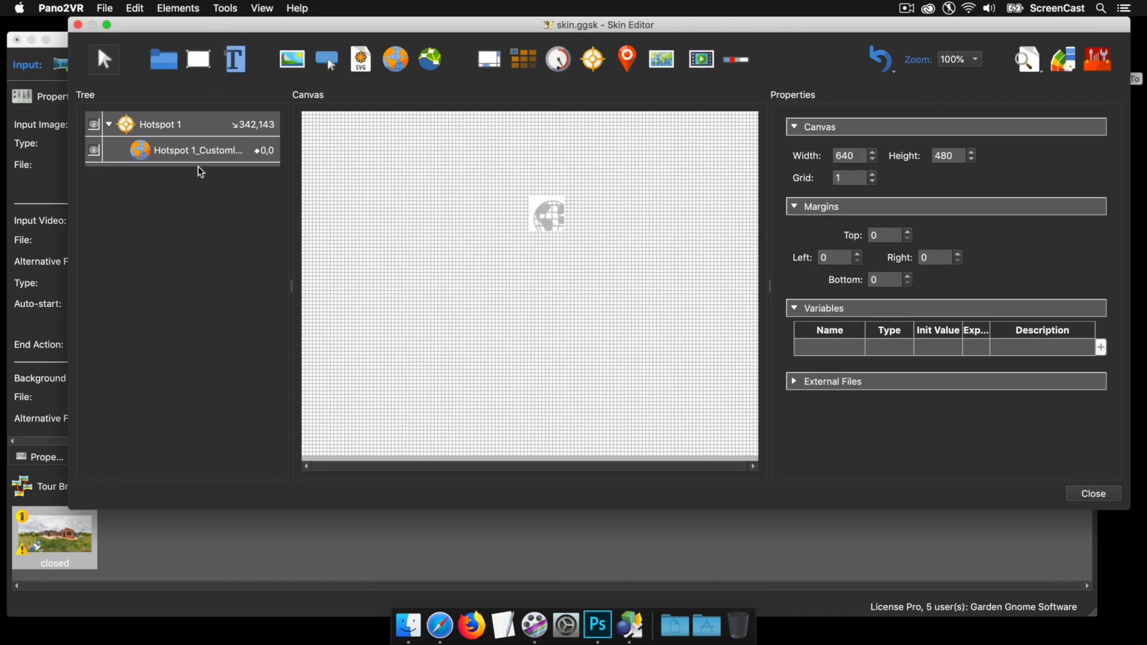
pyautogui.click(183, 153)
pyautogui.scroll(-3, 1045, 384)
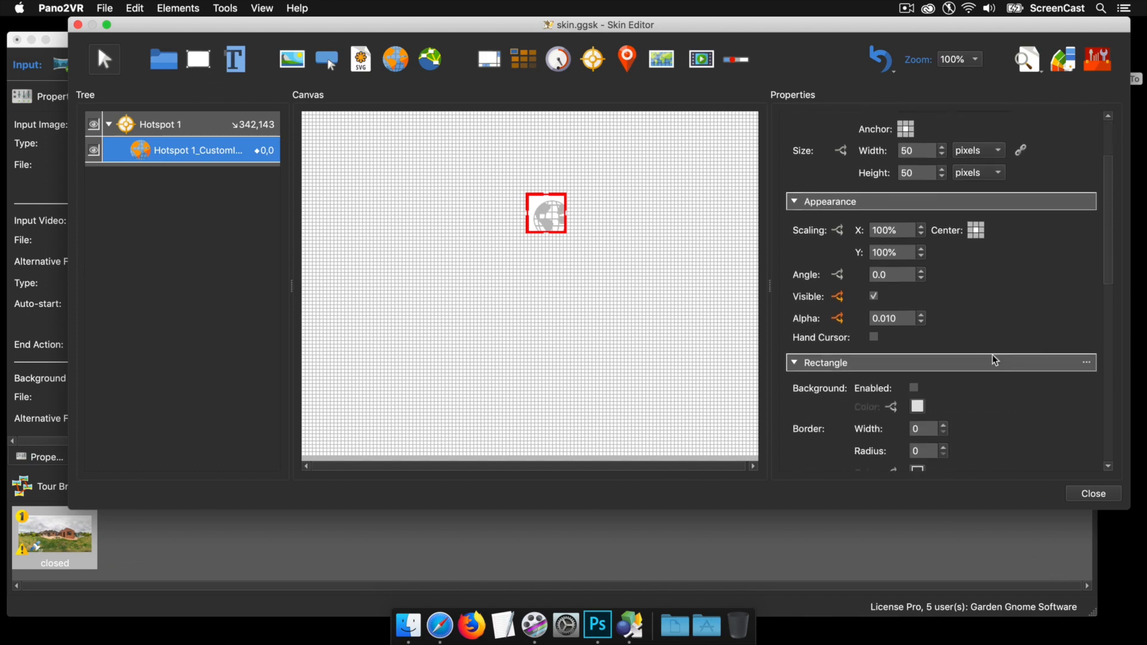
pyautogui.click(875, 339)
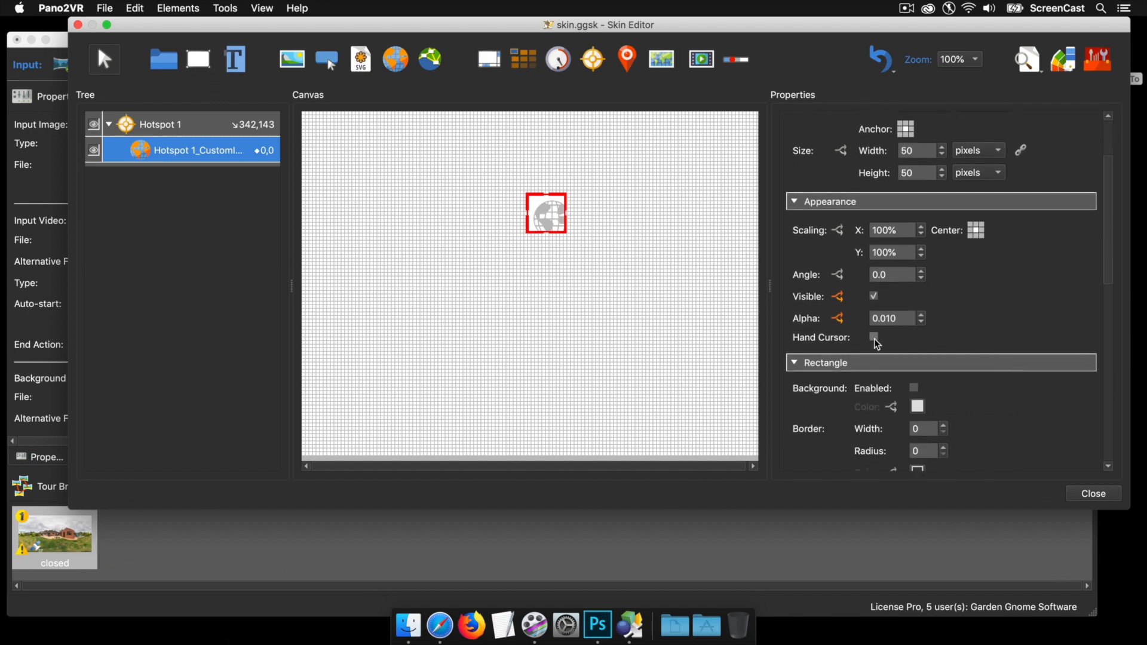
pyautogui.click(1118, 498)
pyautogui.click(699, 263)
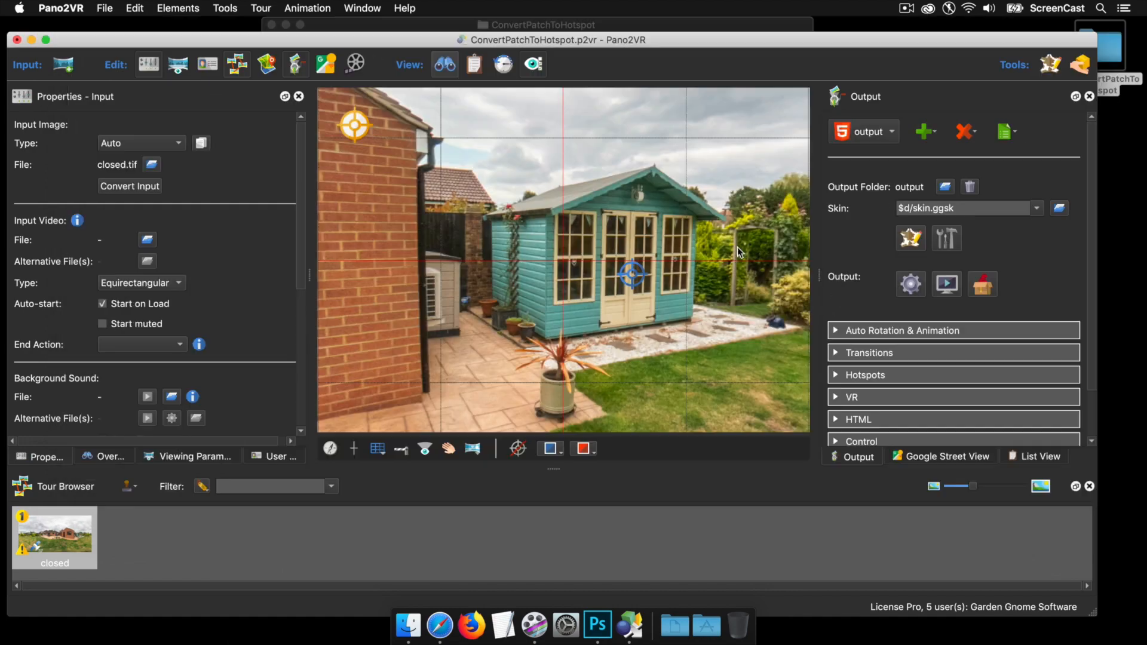
# - Regenerate the output, test the mouse-over on the summer house doors at different angles and zoom levels, and close the browser window
pyautogui.click(900, 292)
pyautogui.click(653, 321)
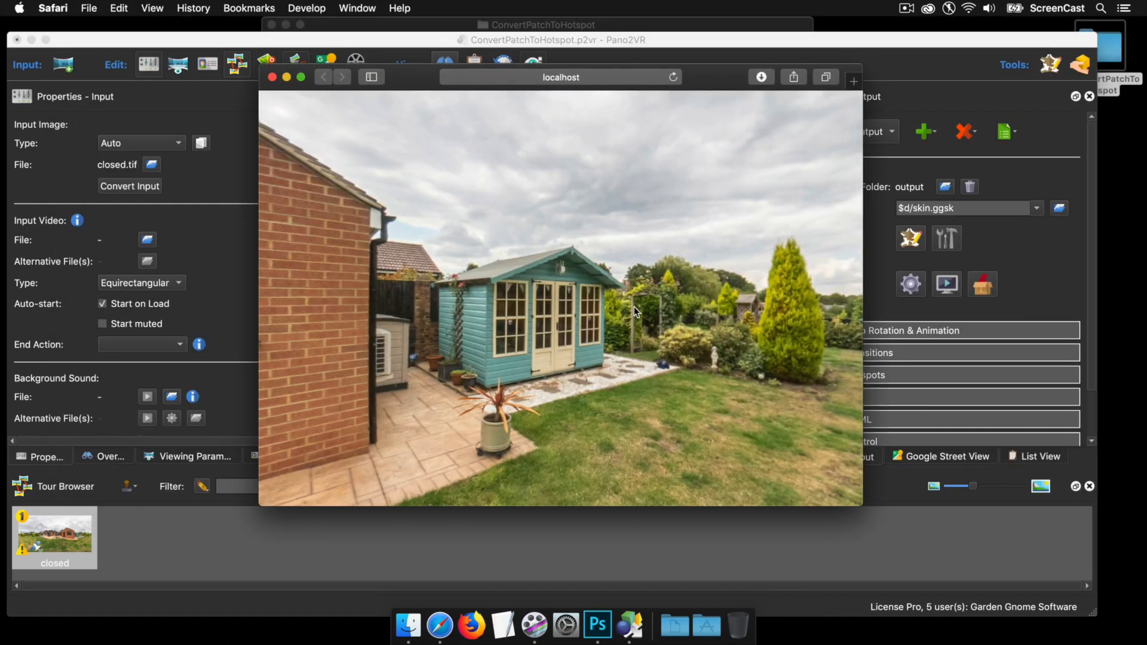
pyautogui.moveTo(569, 311)
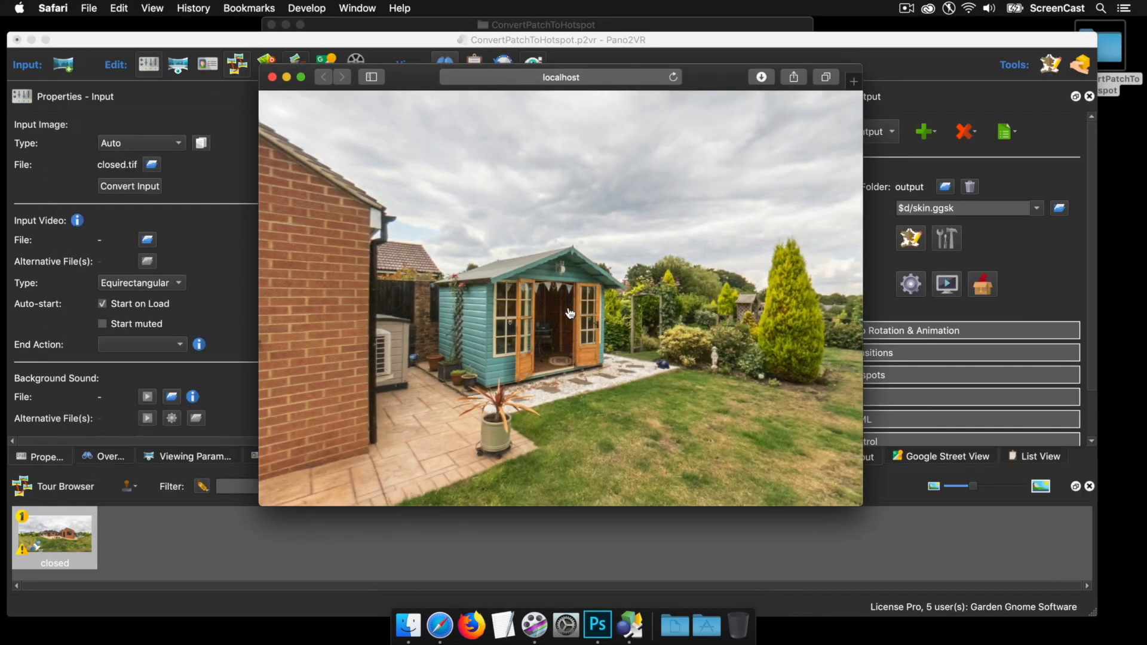
pyautogui.moveTo(700, 327); pyautogui.dragTo(726, 306)
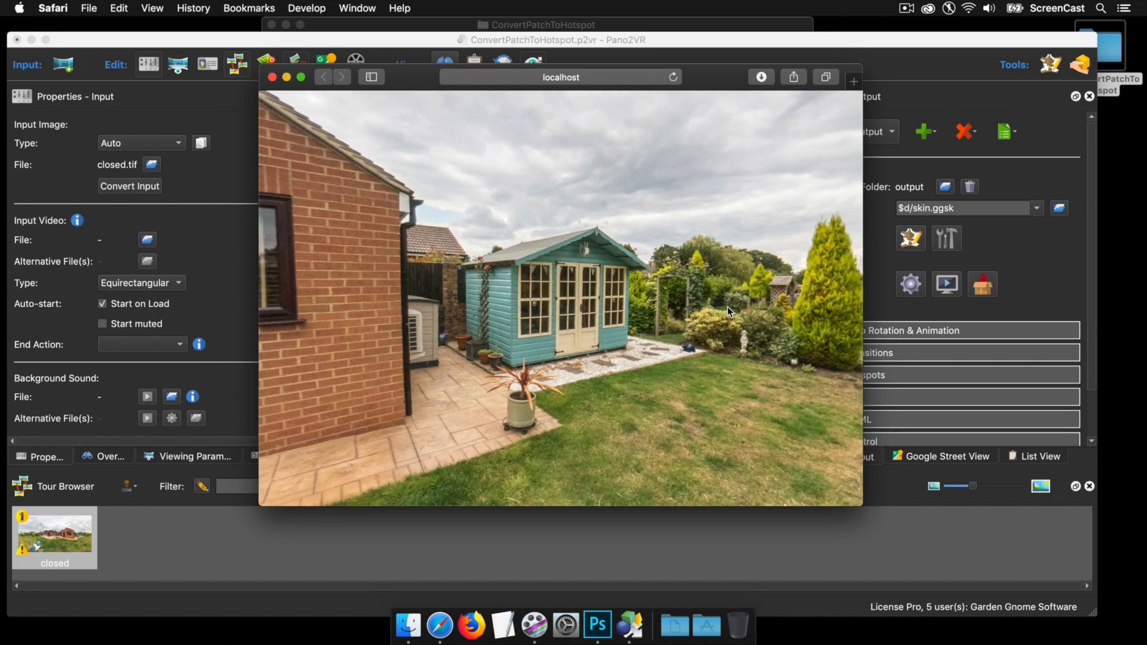
pyautogui.scroll(5, 698, 308)
pyautogui.scroll(-5, 680, 312)
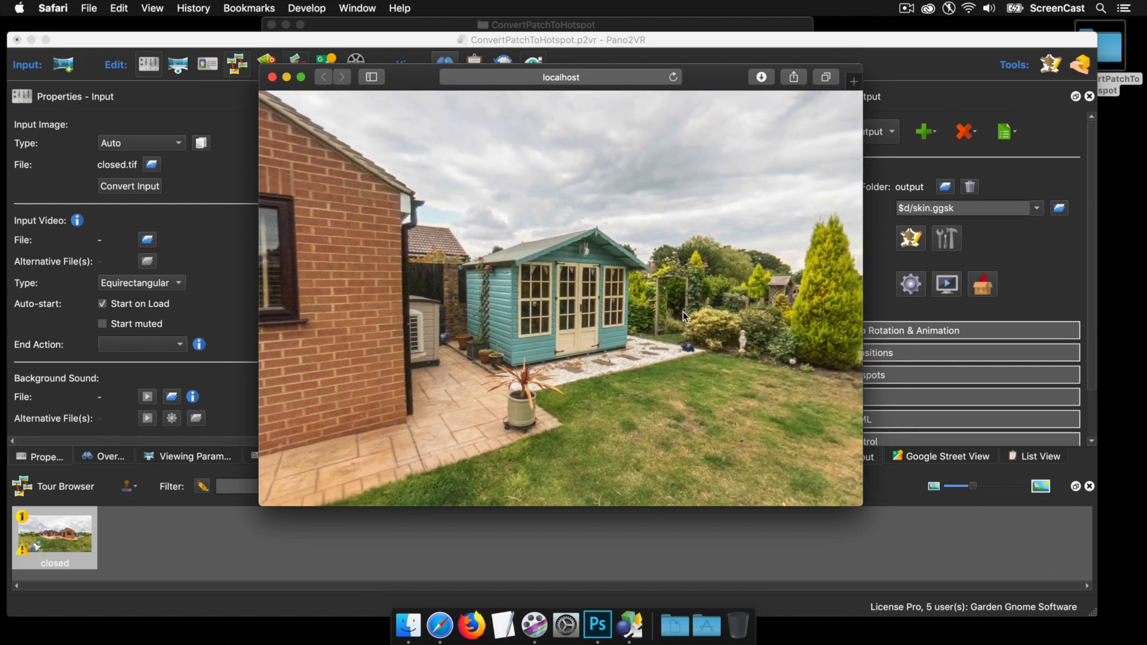
pyautogui.scroll(-3, 683, 311)
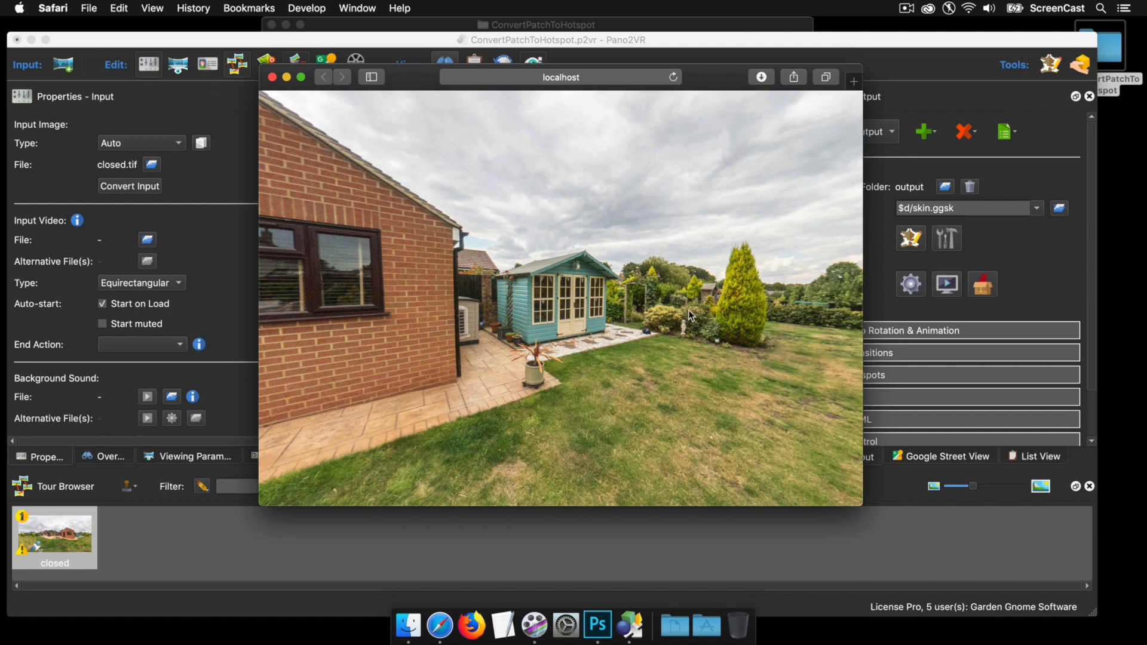
pyautogui.click(583, 312)
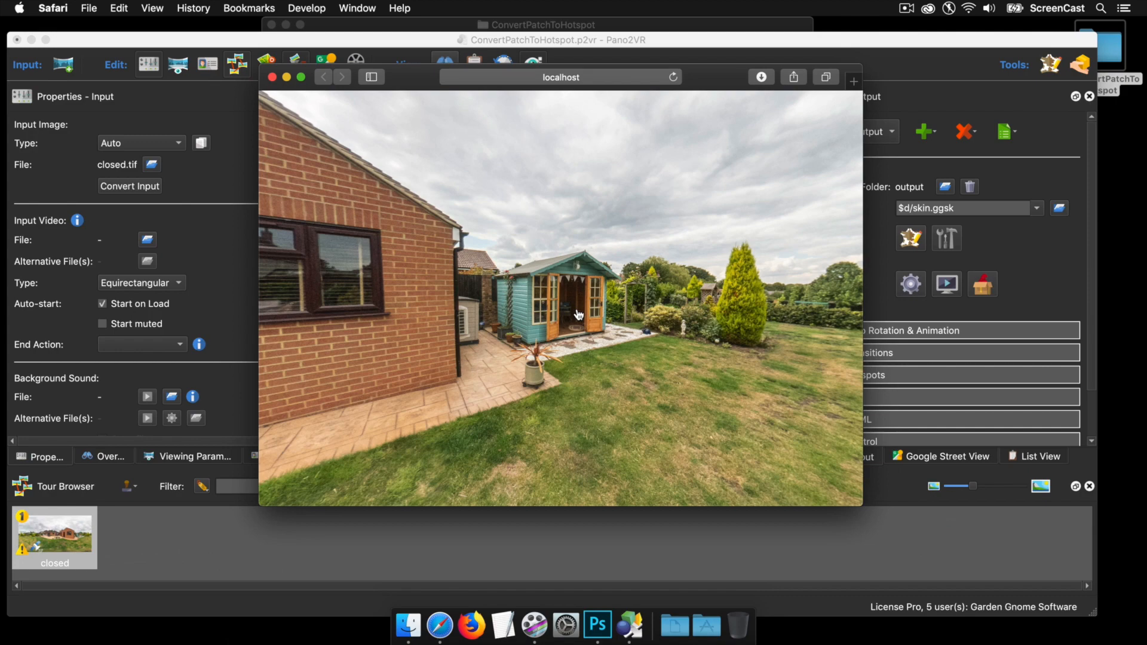
pyautogui.click(272, 78)
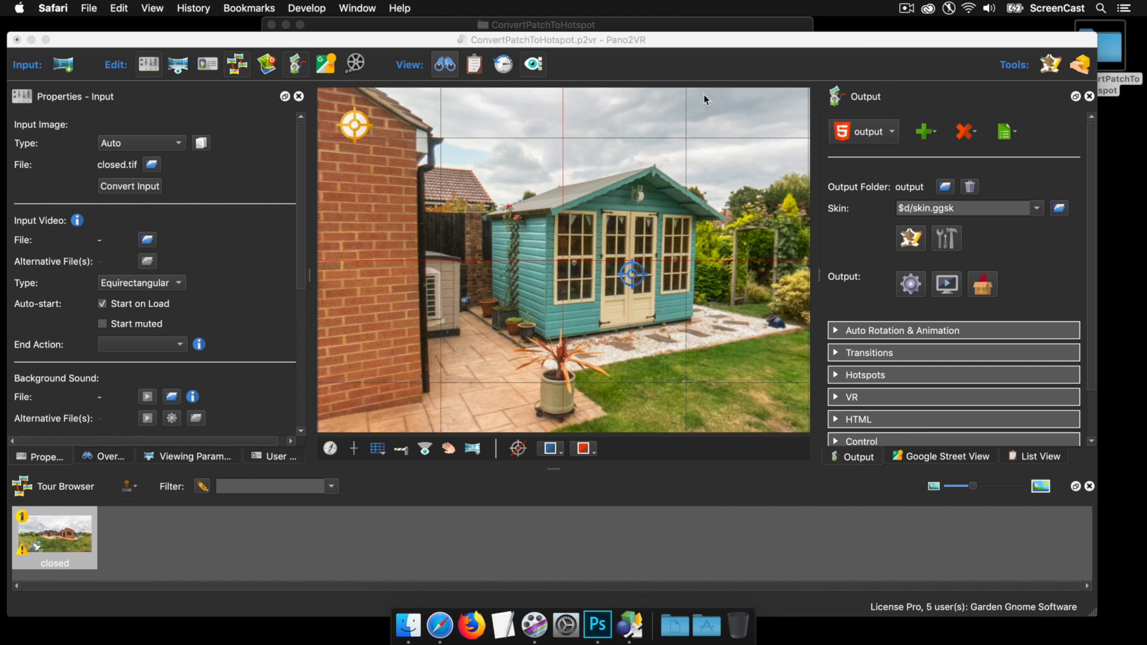
# - Open open_patch.png from the project's patches folder in Photoshop
pyautogui.moveTo(713, 43); pyautogui.dragTo(711, 124)
pyautogui.click(673, 24)
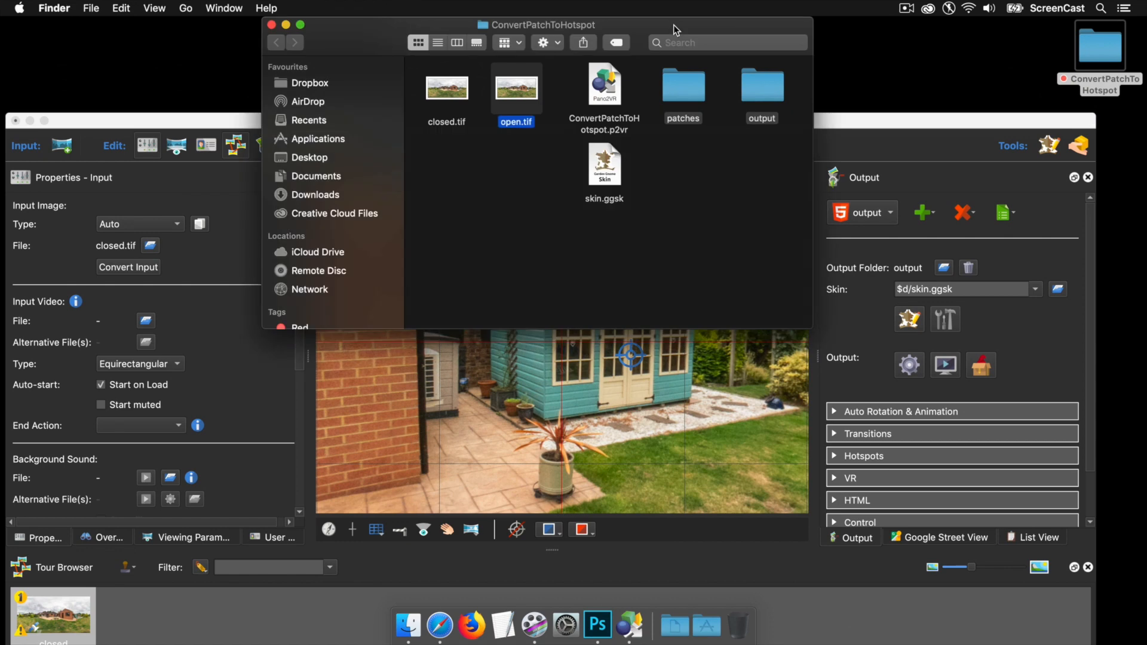
pyautogui.click(705, 175)
pyautogui.doubleClick(680, 95)
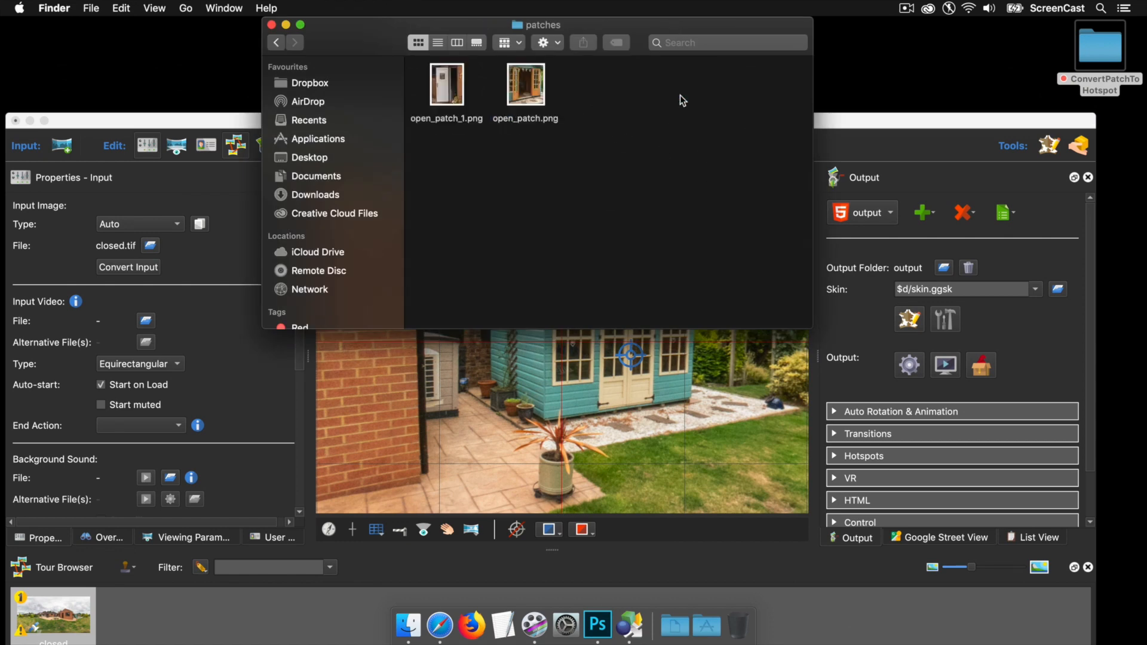
pyautogui.doubleClick(525, 87)
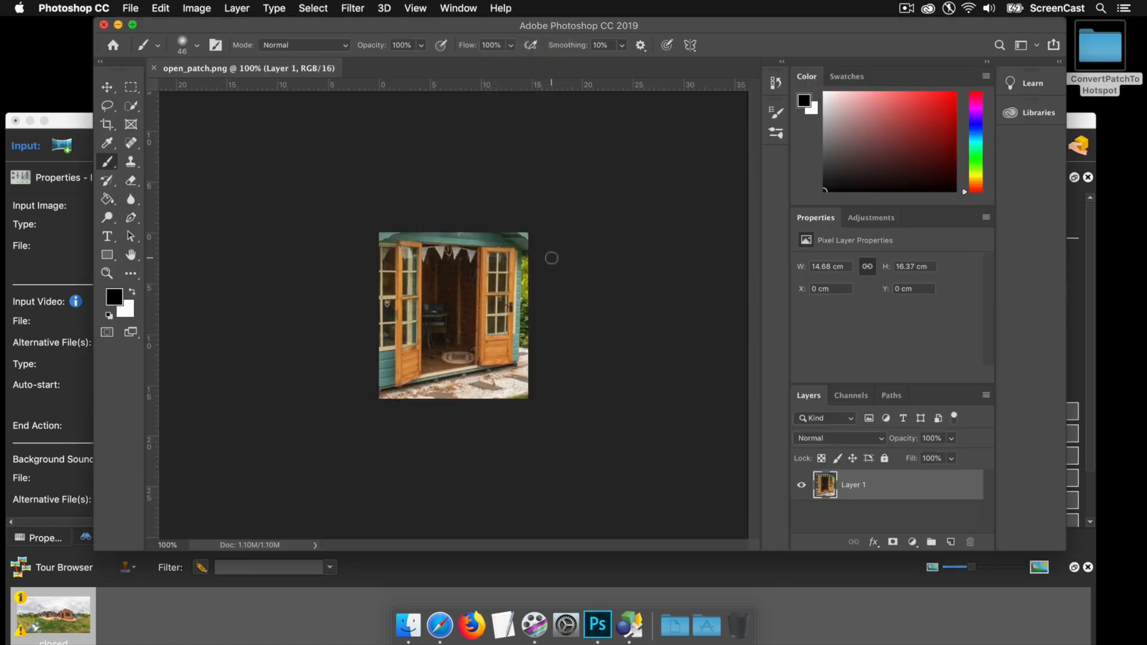
# - Add a layer mask to Layer 1 and paint out everything around the open doors, clearing the leftover white areas in the mask-only view
pyautogui.scroll(3, 557, 252)
pyautogui.scroll(3, 557, 252)
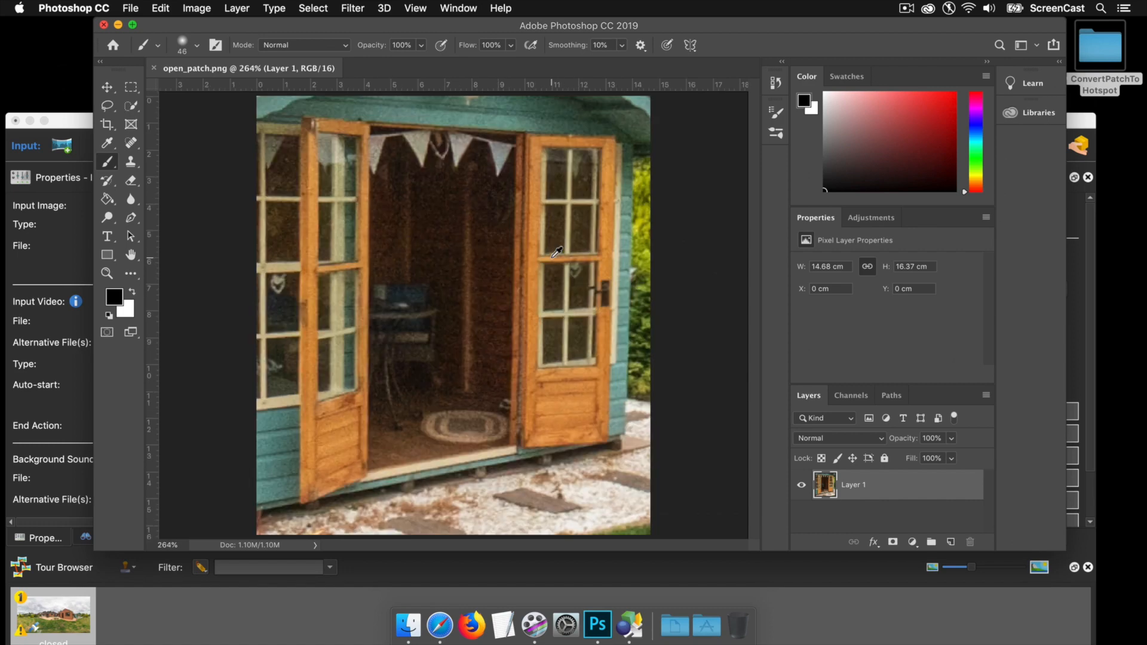
pyautogui.scroll(-3, 557, 252)
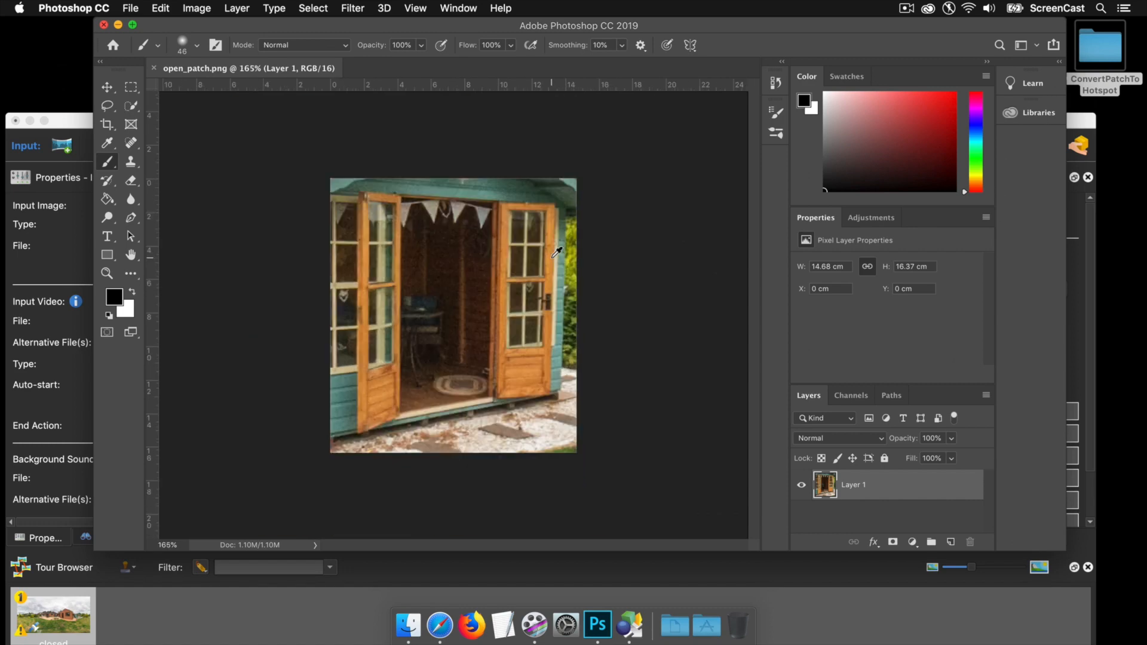
pyautogui.click(892, 542)
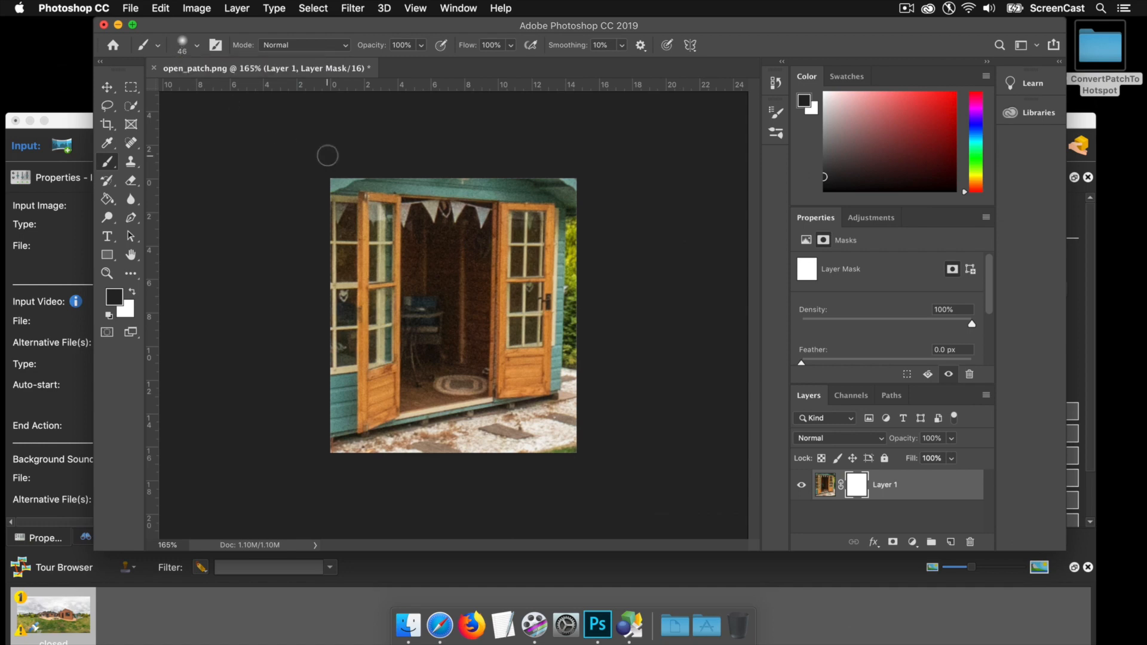
pyautogui.moveTo(331, 172)
pyautogui.mouseDown()
pyautogui.moveTo(590, 188)
pyautogui.moveTo(567, 222)
pyautogui.moveTo(558, 394)
pyautogui.moveTo(527, 411)
pyautogui.moveTo(350, 441)
pyautogui.moveTo(340, 182)
pyautogui.mouseUp()
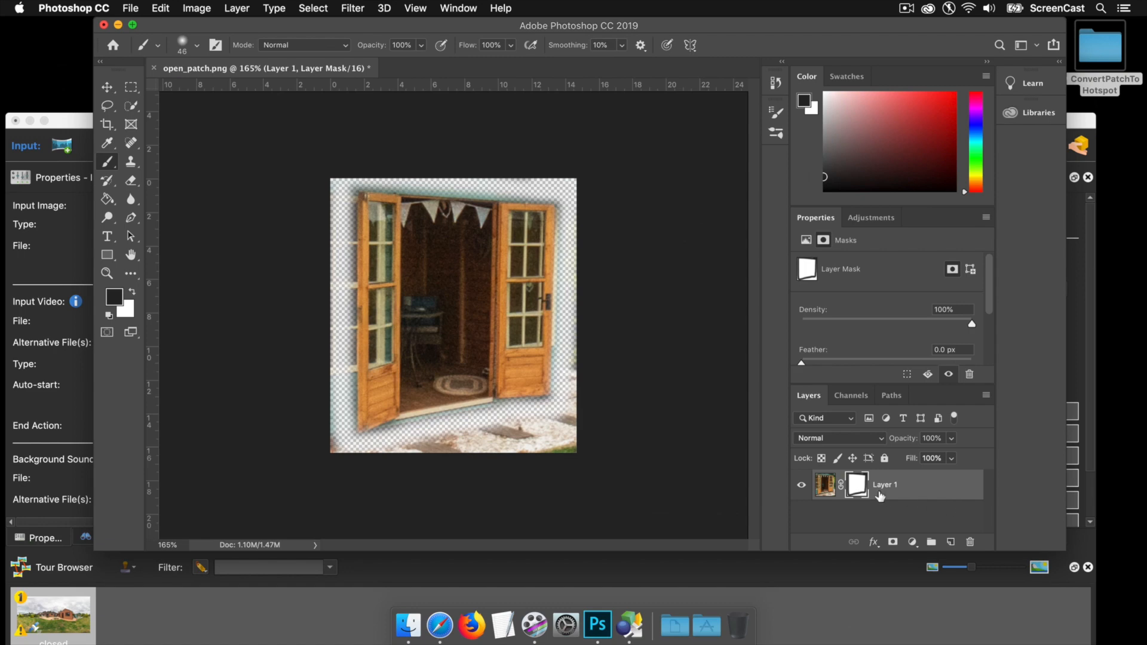
pyautogui.keyDown('alt'); pyautogui.click(857, 487); pyautogui.keyUp('alt')
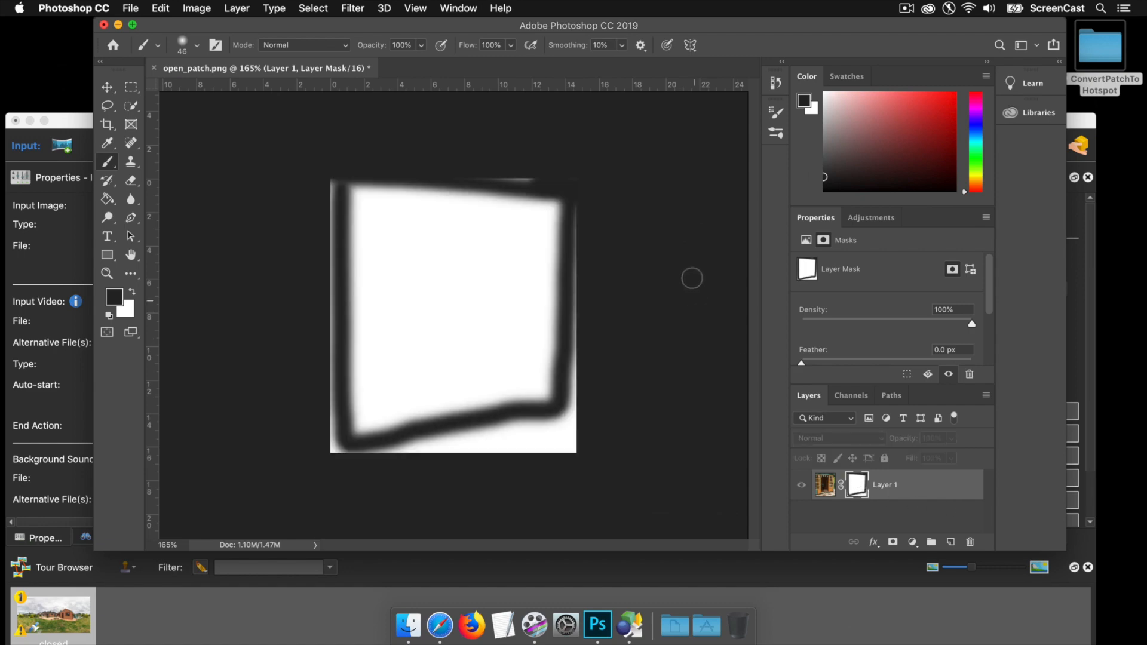
pyautogui.moveTo(548, 175)
pyautogui.mouseDown()
pyautogui.moveTo(455, 170)
pyautogui.moveTo(569, 183)
pyautogui.moveTo(570, 464)
pyautogui.moveTo(575, 414)
pyautogui.moveTo(556, 427)
pyautogui.moveTo(581, 385)
pyautogui.moveTo(581, 307)
pyautogui.moveTo(574, 443)
pyautogui.moveTo(542, 423)
pyautogui.moveTo(418, 441)
pyautogui.moveTo(538, 451)
pyautogui.moveTo(539, 437)
pyautogui.moveTo(484, 434)
pyautogui.moveTo(569, 425)
pyautogui.moveTo(507, 423)
pyautogui.moveTo(385, 457)
pyautogui.moveTo(442, 461)
pyautogui.moveTo(330, 449)
pyautogui.moveTo(329, 170)
pyautogui.mouseUp()
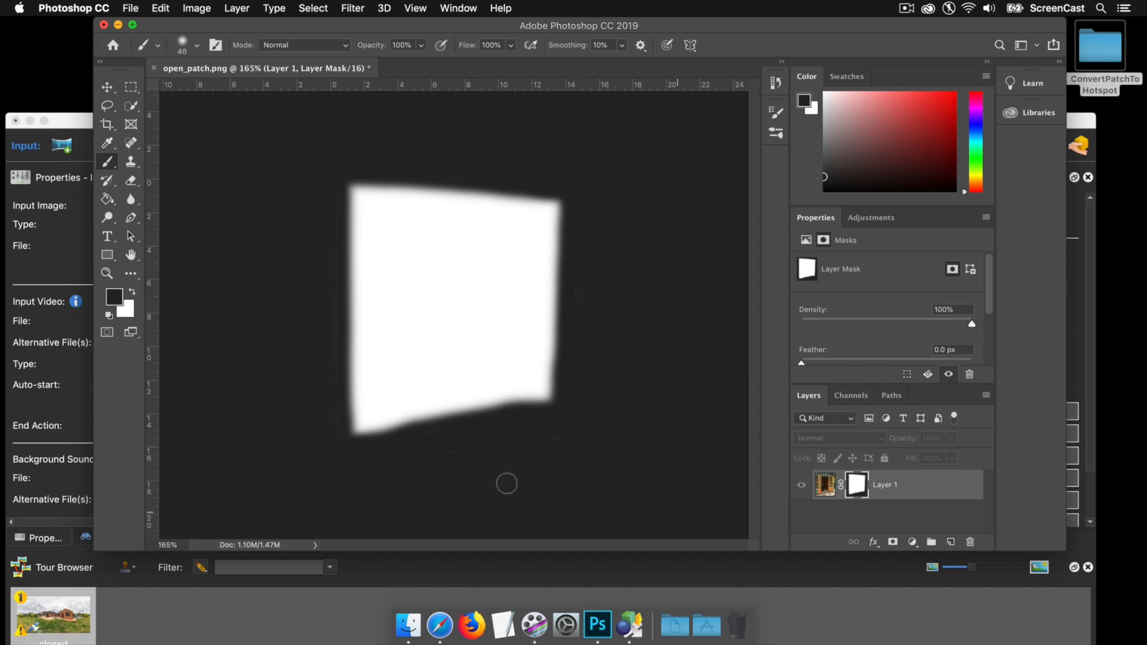
# - Return from the mask-only view to the masked image, close open_patch.png and save the changes
pyautogui.keyDown('alt'); pyautogui.click(861, 490); pyautogui.keyUp('alt')
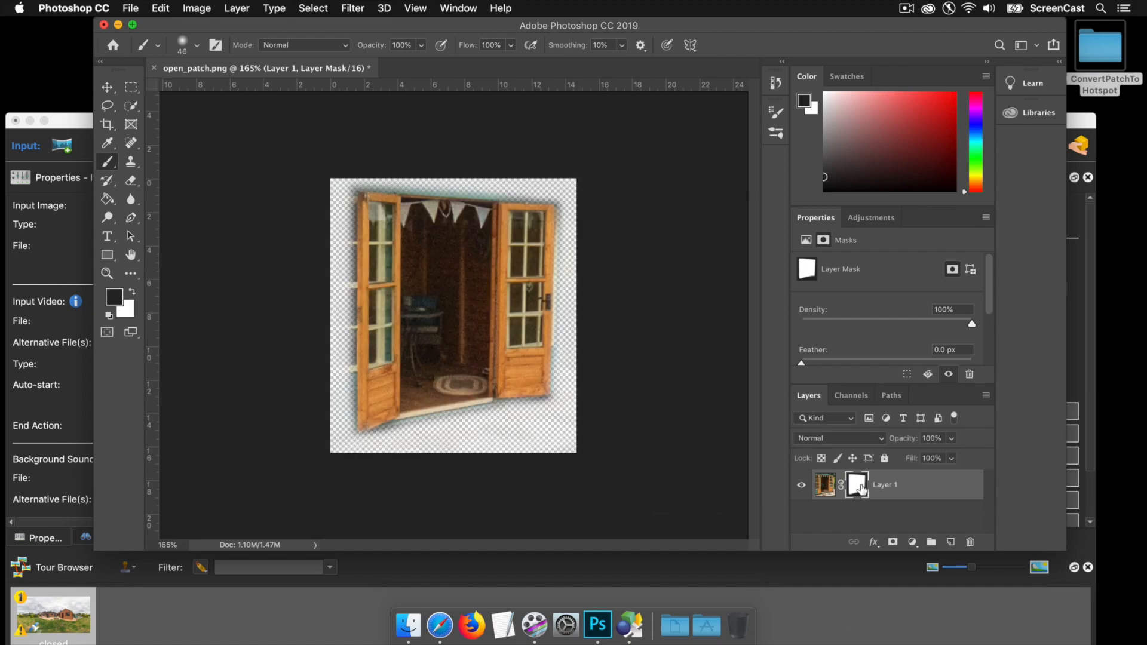
pyautogui.click(103, 25)
pyautogui.click(689, 227)
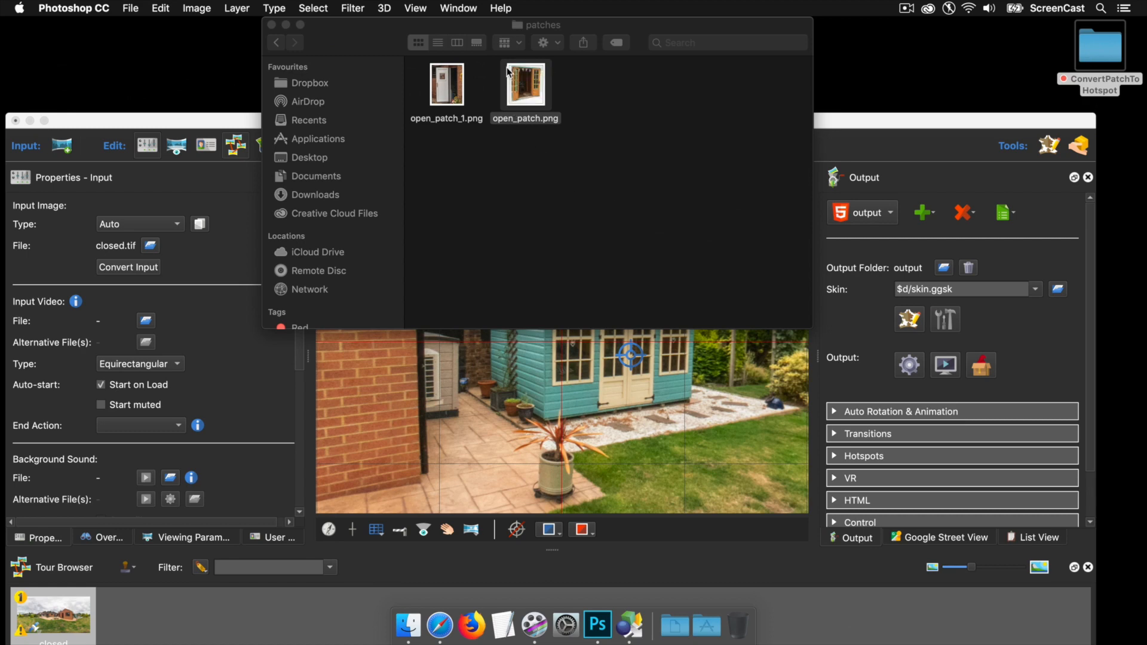
# - Switch to Pano2VR, quit Safari, and regenerate the output, overwriting pano.xml
pyautogui.moveTo(256, 117); pyautogui.dragTo(291, 47)
pyautogui.rightClick(439, 621)
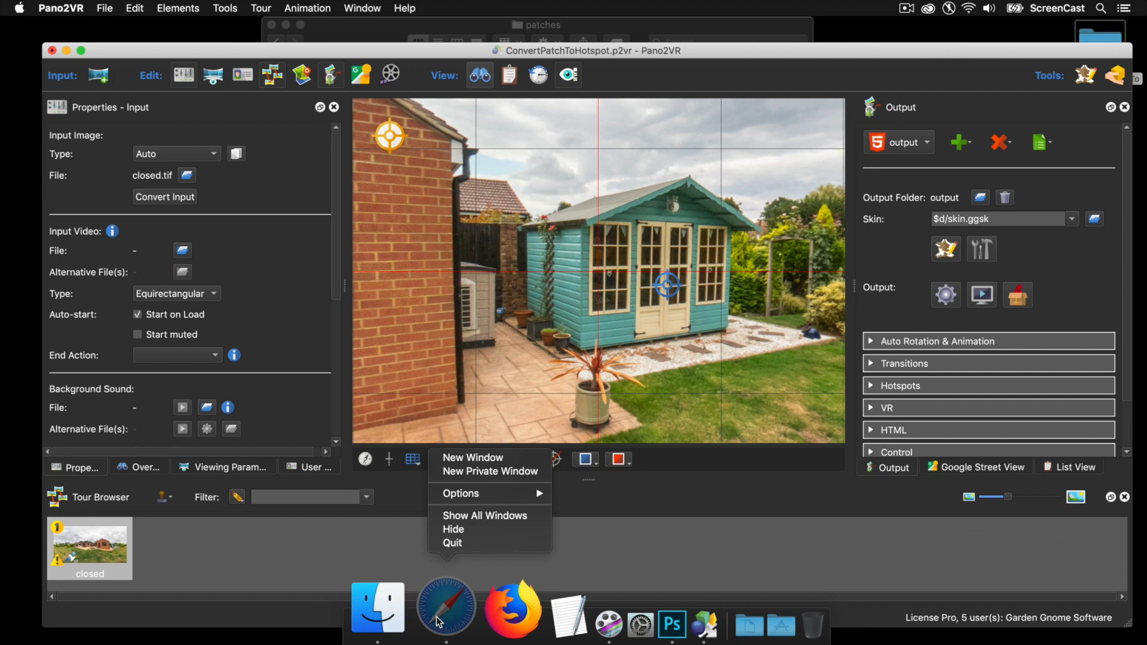
pyautogui.click(453, 544)
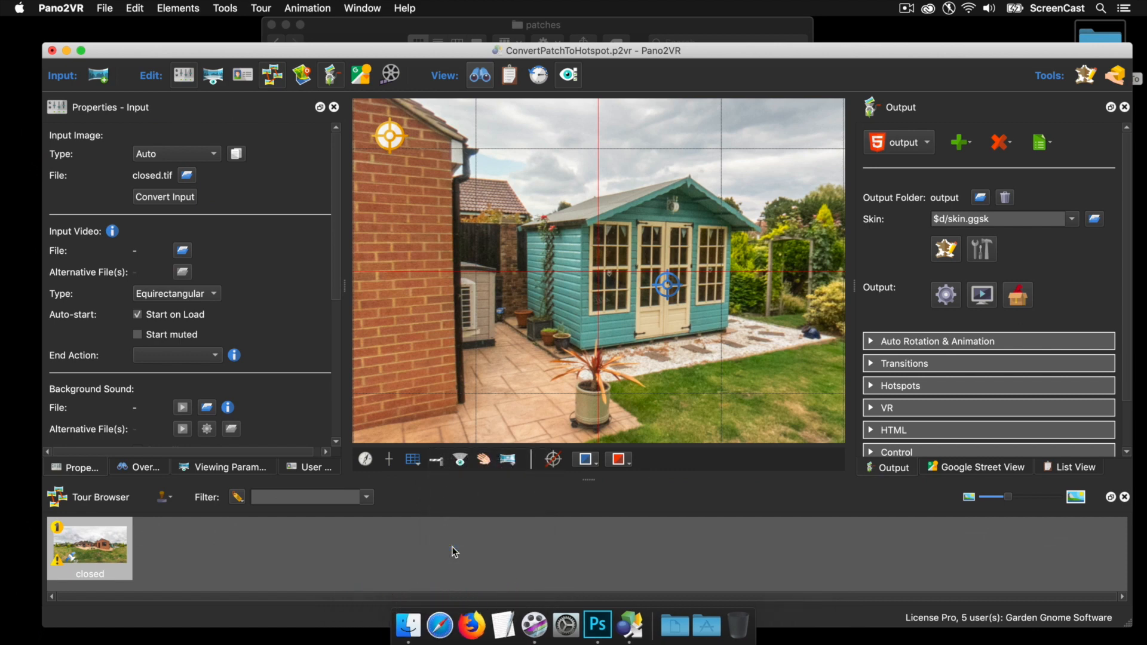
pyautogui.click(948, 297)
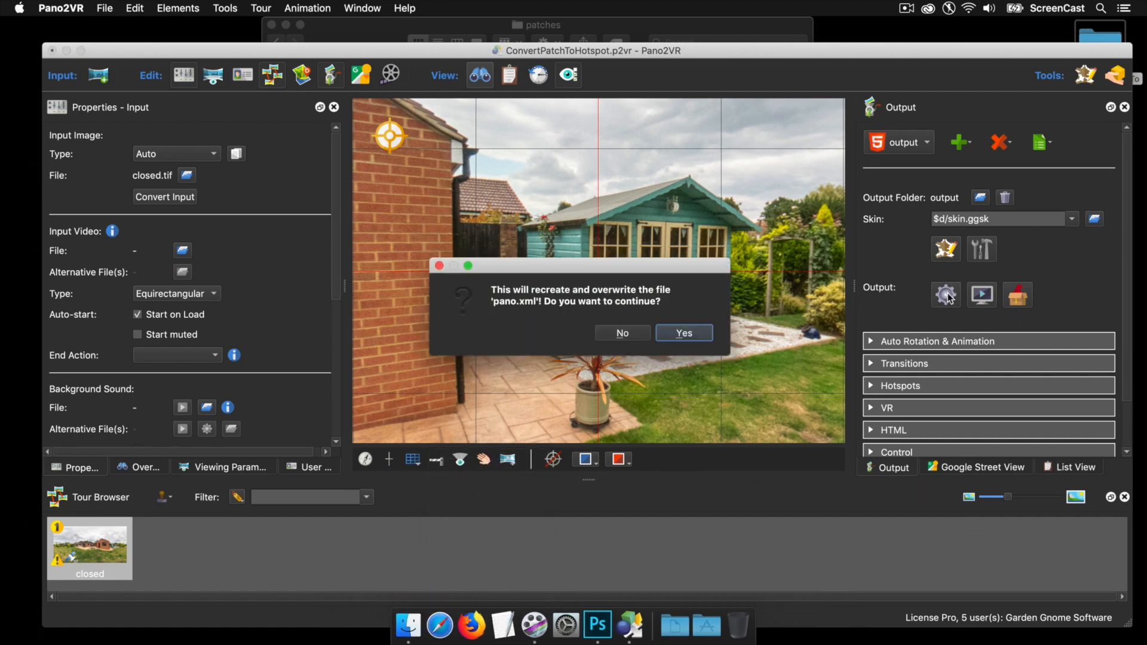
pyautogui.click(701, 336)
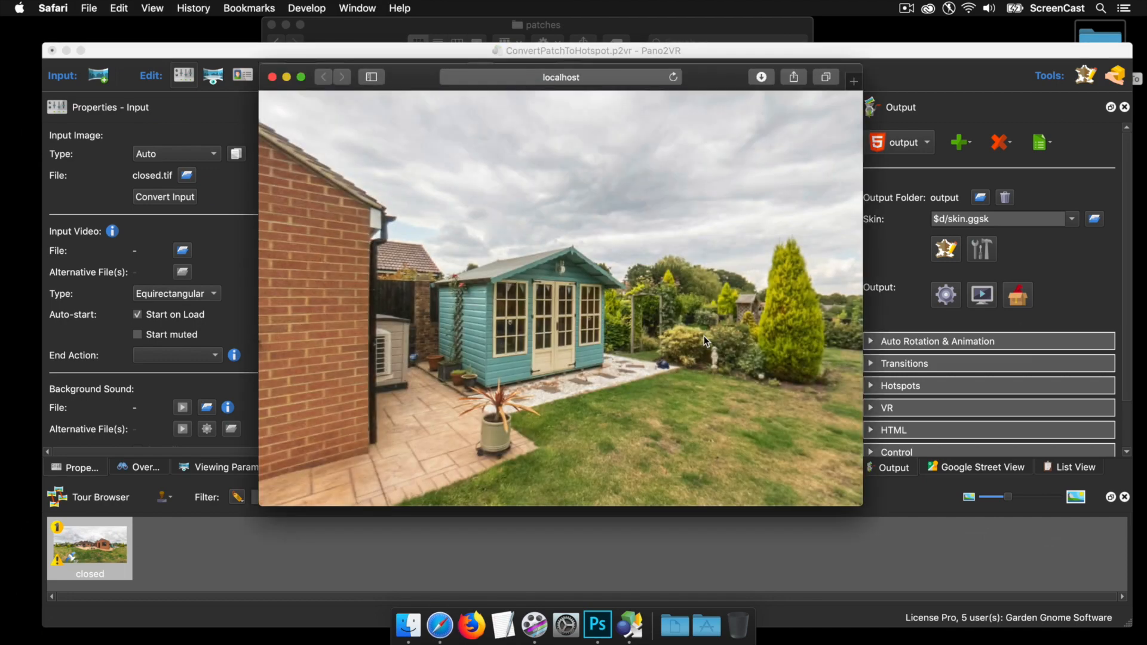
# - Test the masked open-door hotspot on the summer house in the panorama, including zoomed in, and close the browser window
pyautogui.click(538, 356)
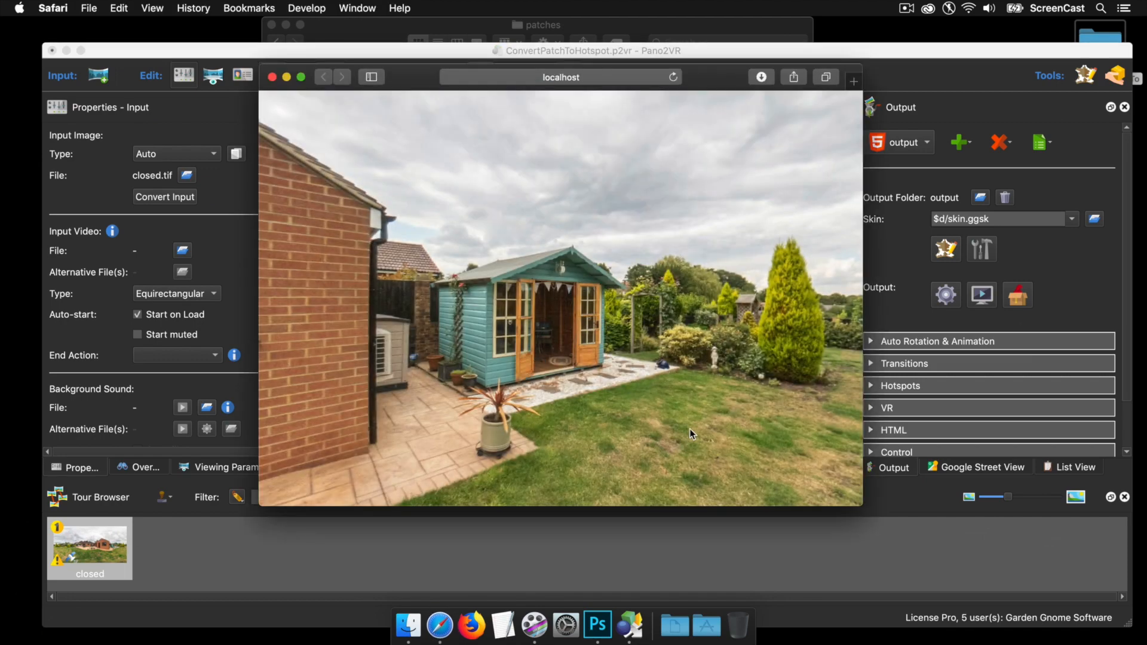
pyautogui.scroll(6, 698, 429)
pyautogui.moveTo(698, 429); pyautogui.dragTo(664, 361)
pyautogui.moveTo(582, 353)
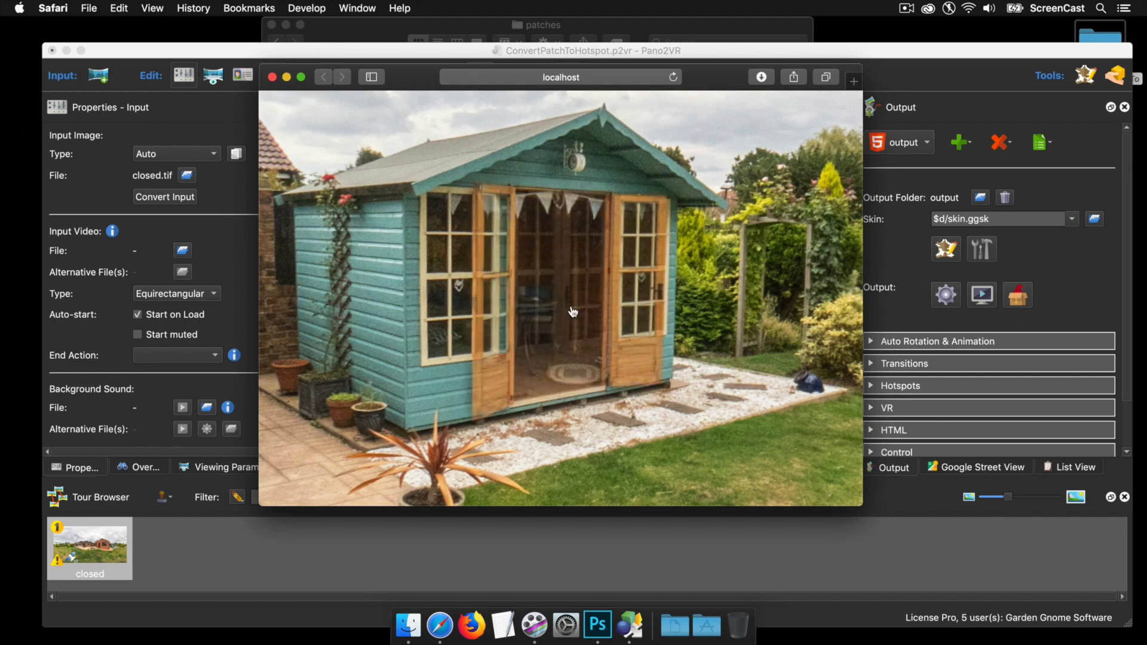
pyautogui.click(272, 77)
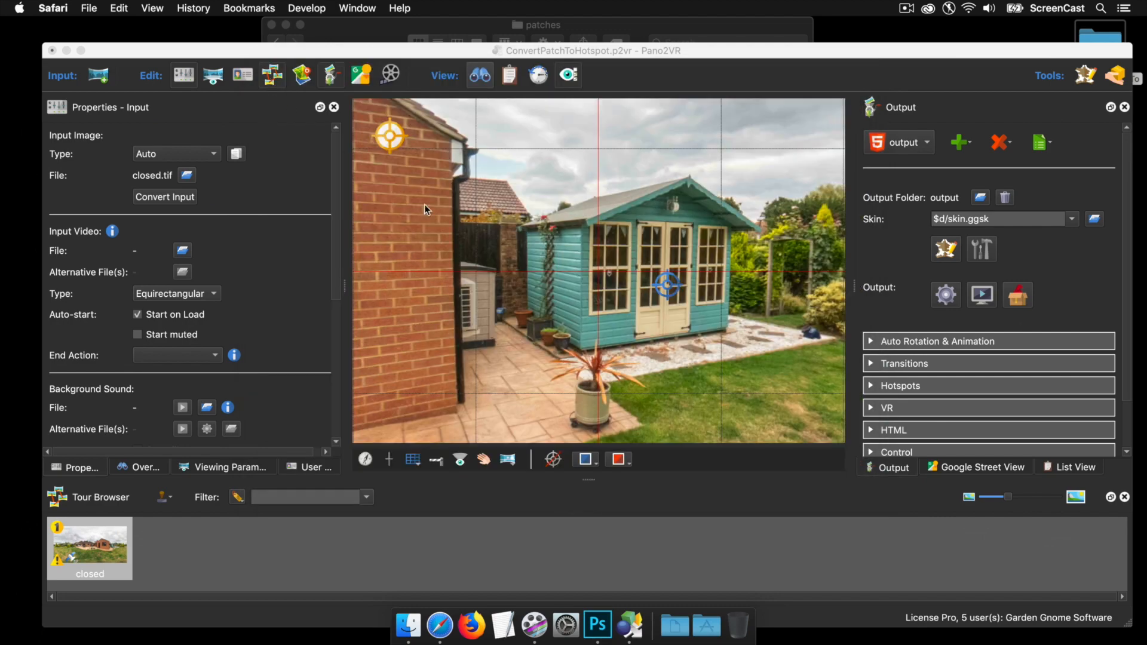
# - Reopen the skin and delete the Mouse Over logic block from the alpha of the hotspot's custom image element
pyautogui.moveTo(428, 233); pyautogui.dragTo(567, 263)
pyautogui.scroll(-10, 546, 231)
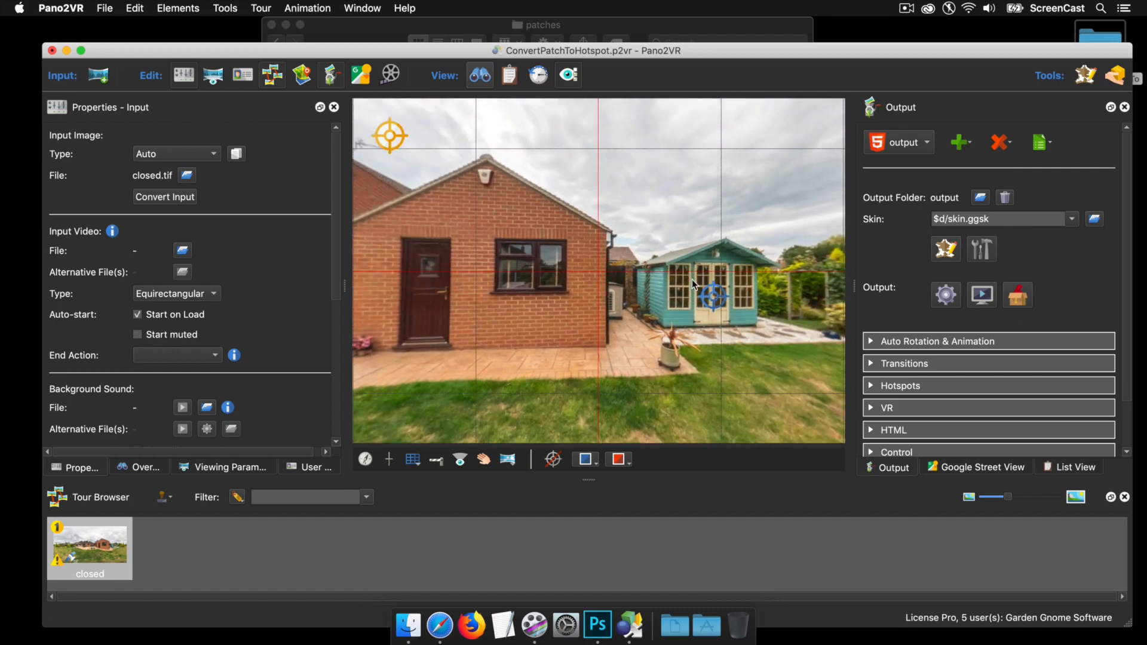
pyautogui.click(945, 249)
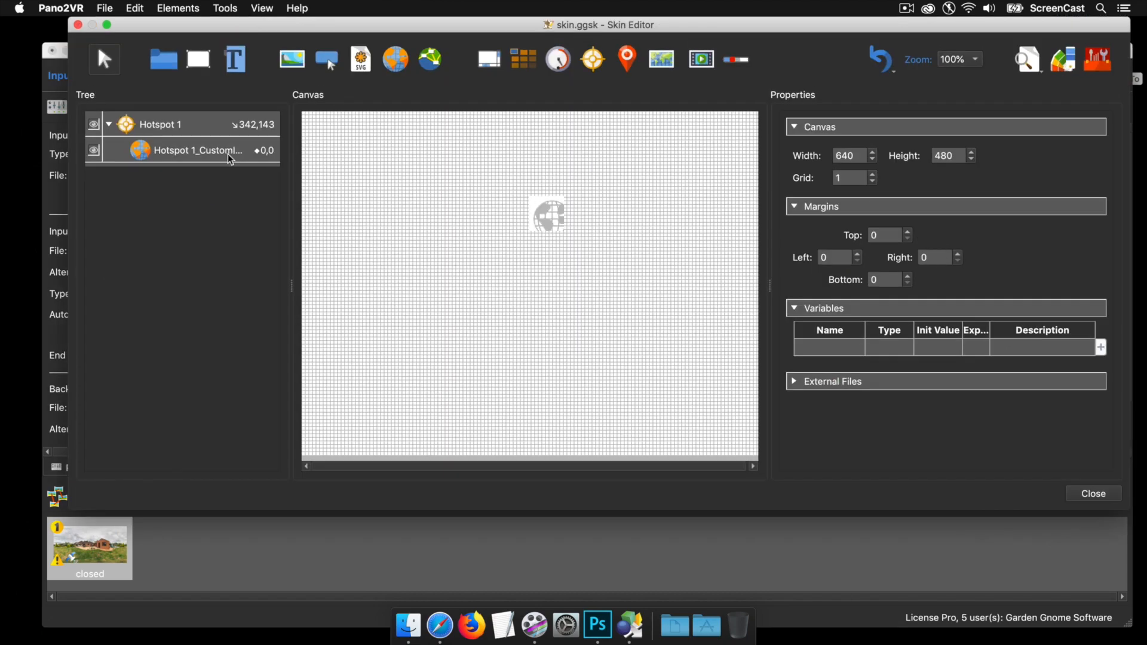
pyautogui.click(218, 157)
pyautogui.scroll(-5, 968, 351)
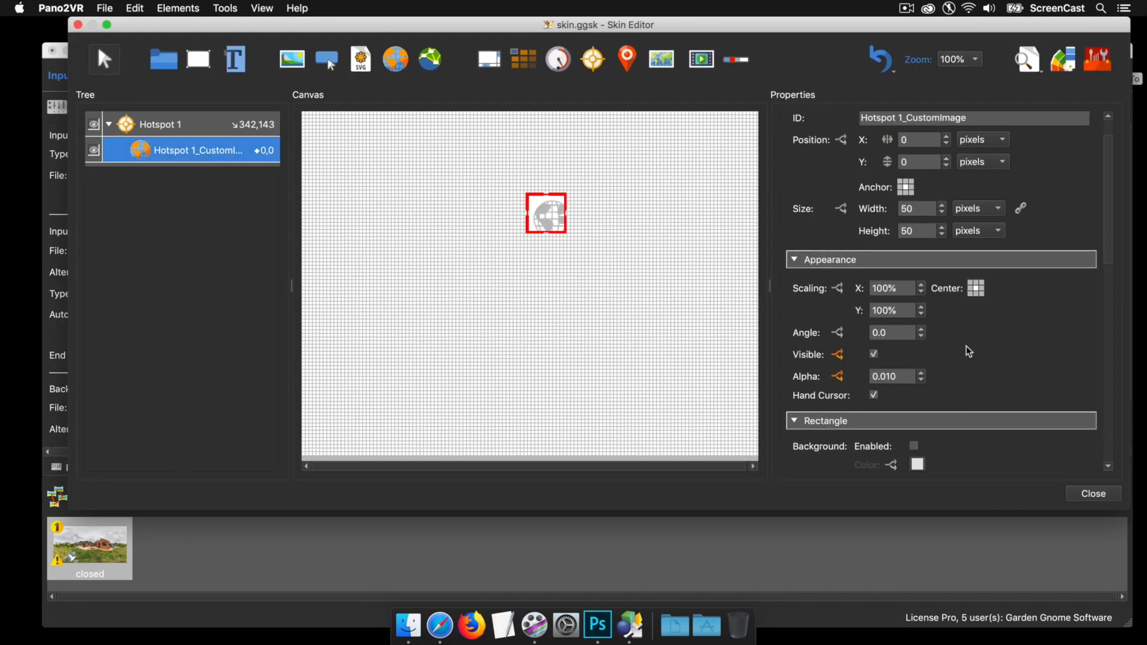
pyautogui.click(838, 300)
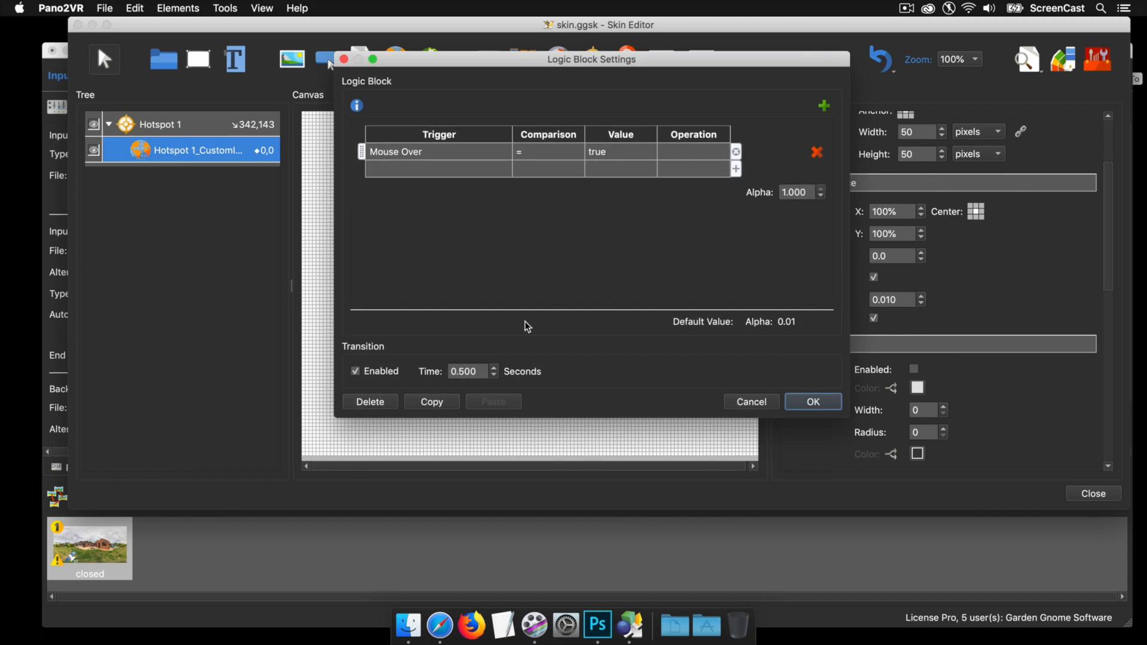
pyautogui.click(370, 402)
# - Add a Mouse Click action to the custom image element that toggles element alpha to 1.000 over 0.500s on target _self
pyautogui.scroll(-5, 1075, 392)
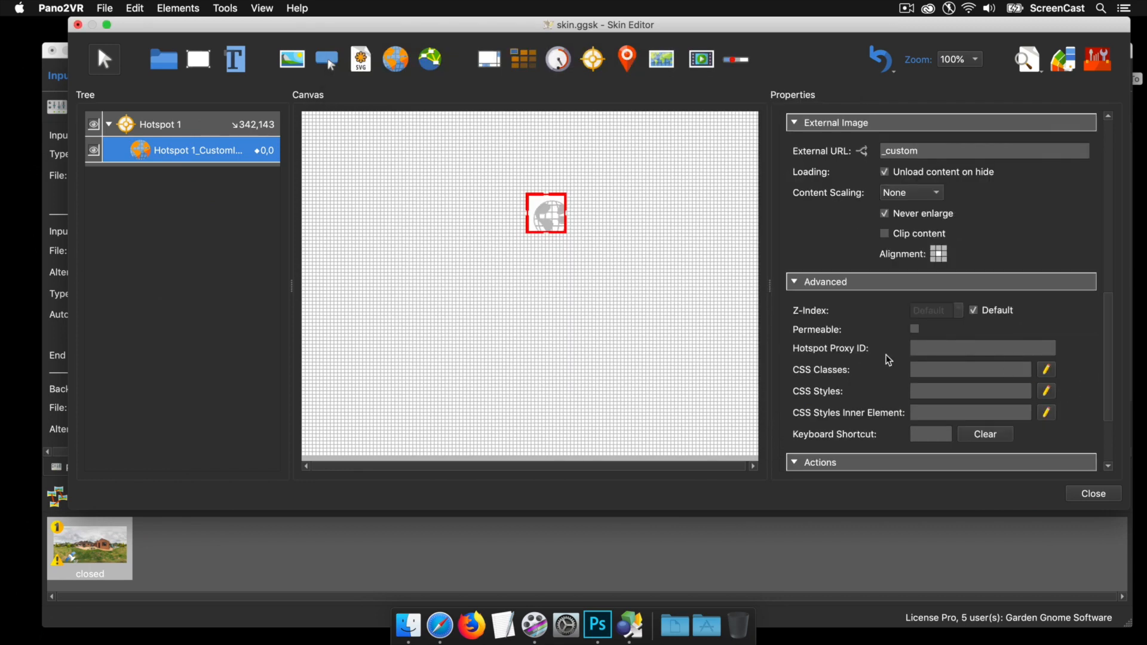
pyautogui.click(128, 144)
pyautogui.scroll(-3, 989, 326)
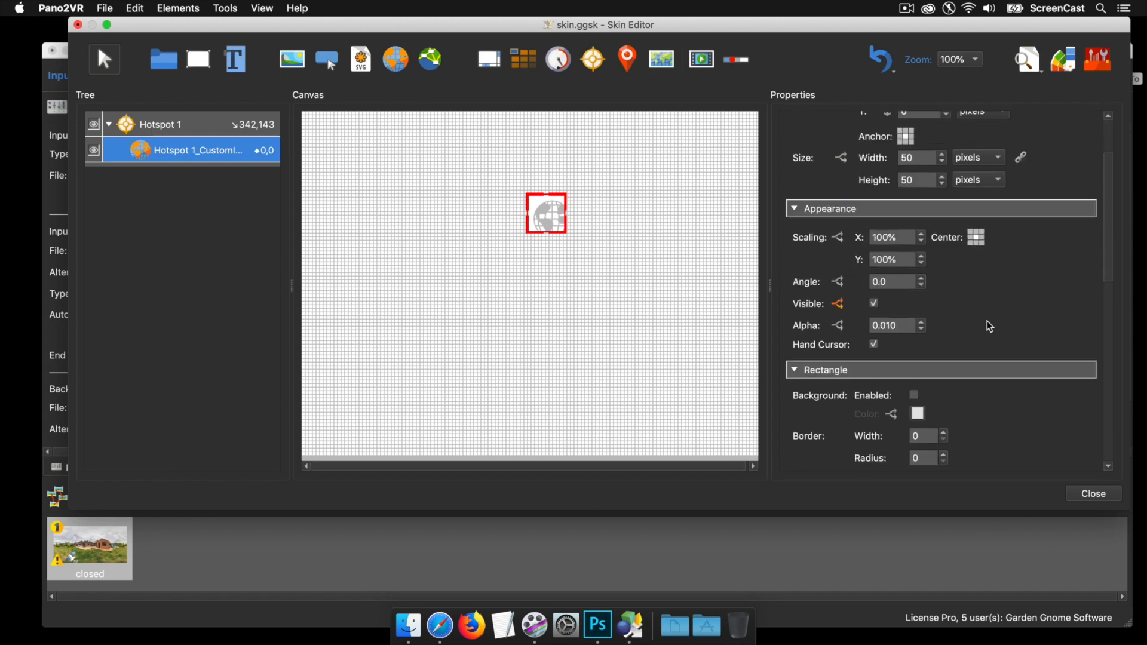
pyautogui.scroll(-8, 990, 326)
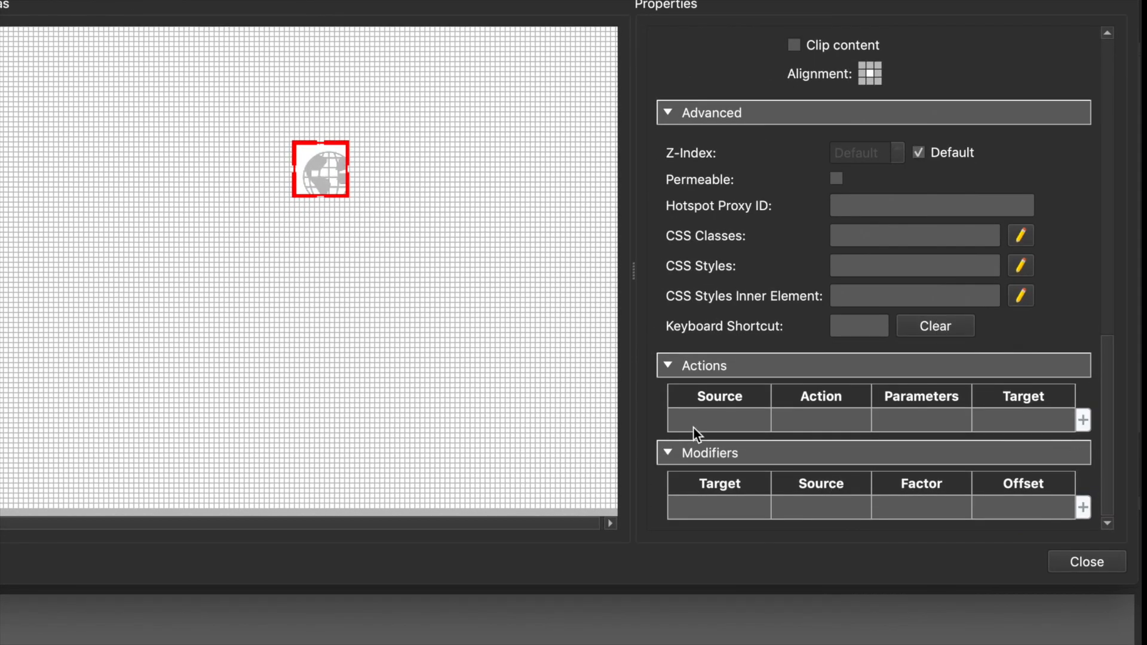
pyautogui.doubleClick(693, 426)
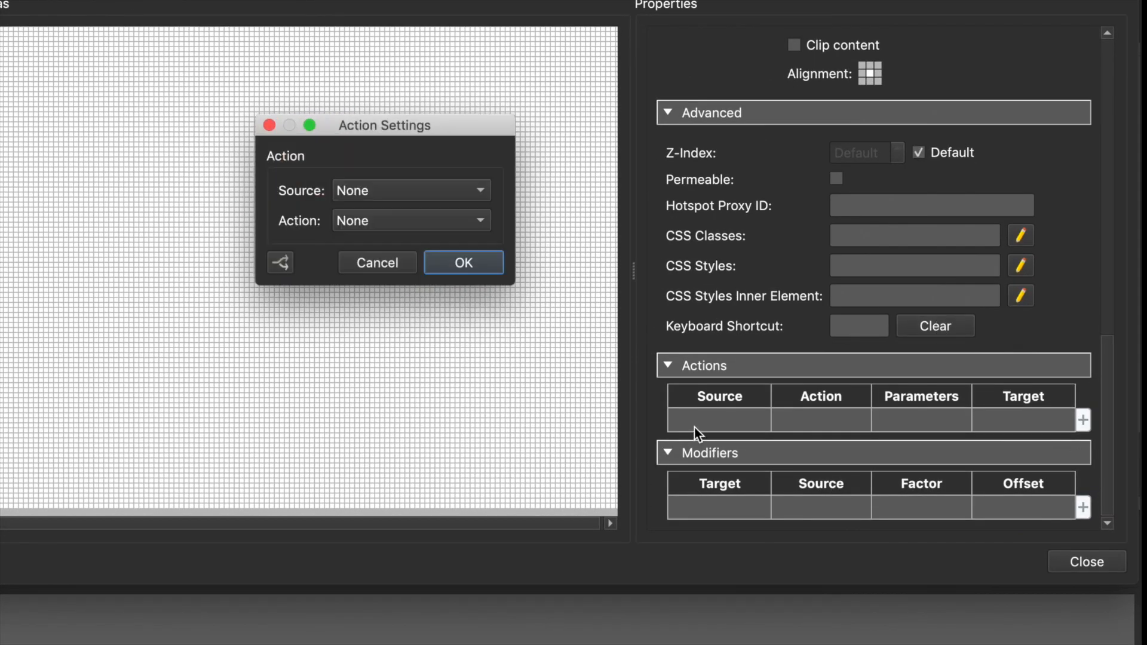
pyautogui.click(400, 189)
pyautogui.click(401, 199)
pyautogui.click(414, 219)
pyautogui.click(417, 479)
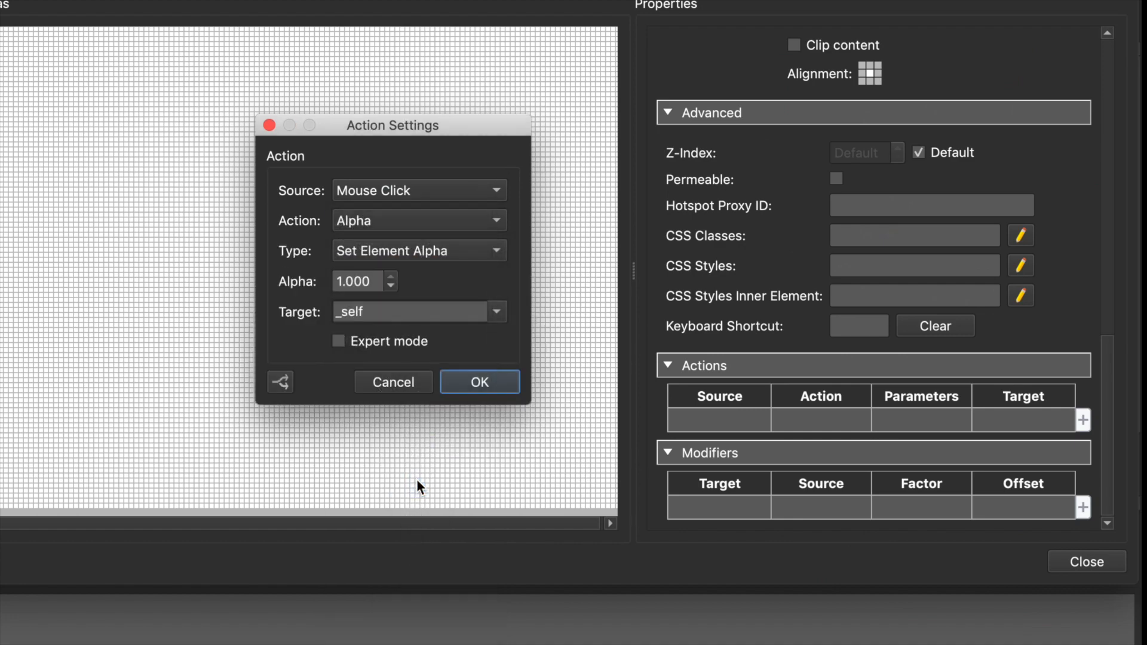
pyautogui.click(413, 254)
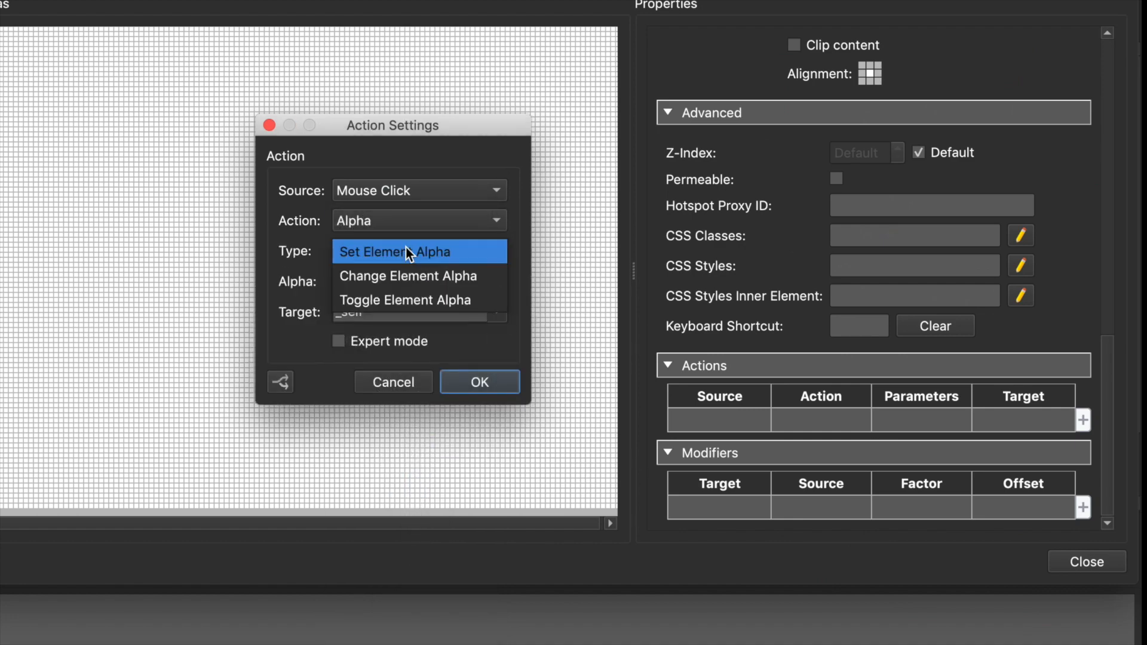
pyautogui.click(411, 298)
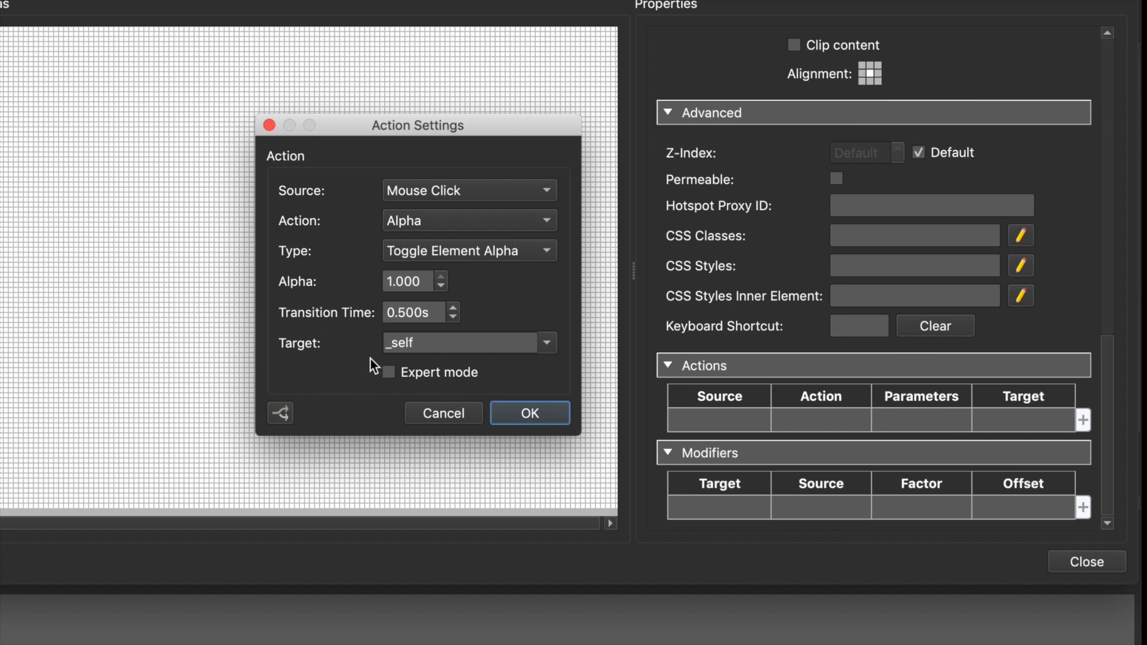
pyautogui.click(500, 413)
# - Close the skin, saving its changes, and regenerate the output over the existing files
pyautogui.click(1087, 562)
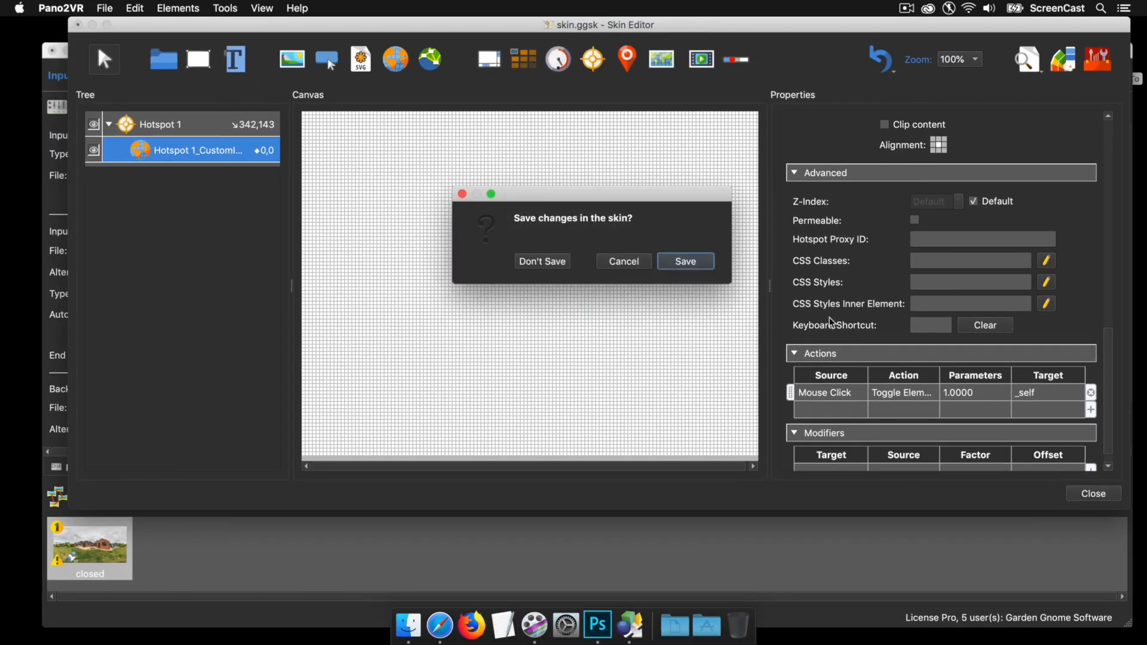
pyautogui.click(706, 267)
pyautogui.click(700, 328)
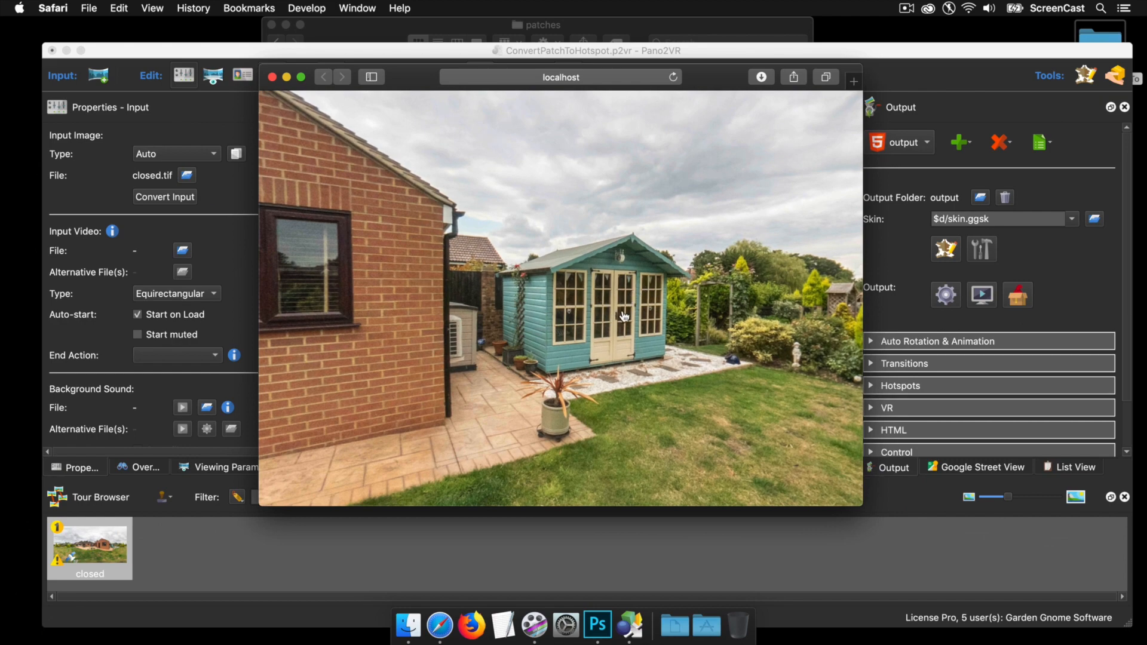
# - Test toggling the hotspot doors in the panorama by opening and closing them, and close the browser window
pyautogui.click(620, 318)
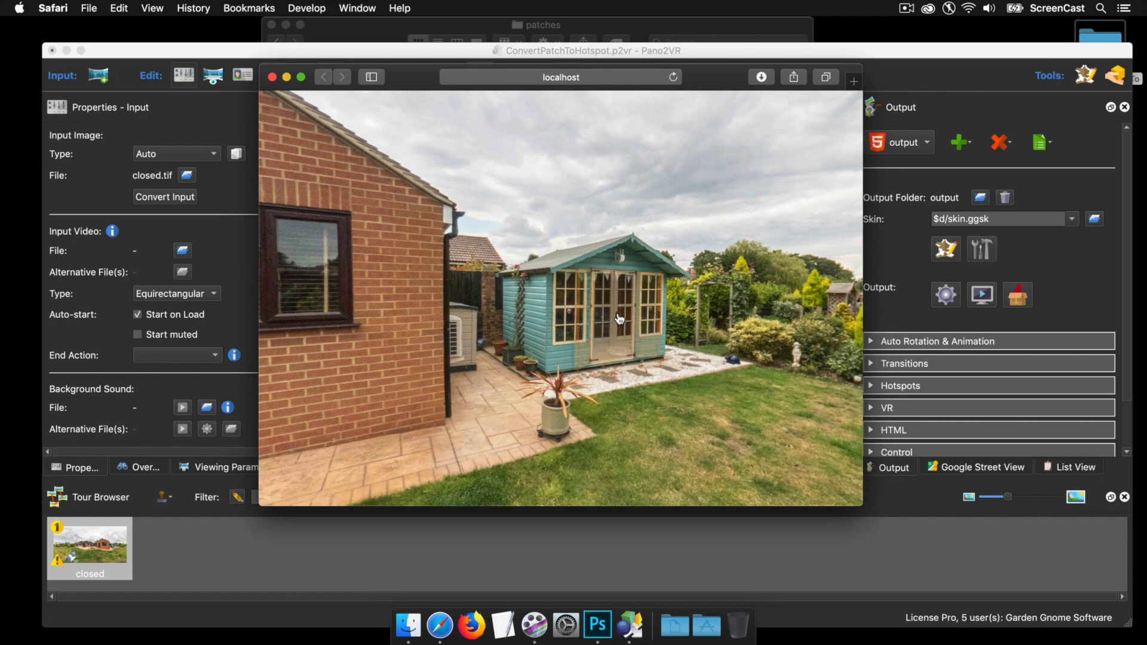
pyautogui.moveTo(465, 287)
pyautogui.mouseDown()
pyautogui.moveTo(514, 282)
pyautogui.moveTo(457, 281)
pyautogui.mouseUp()
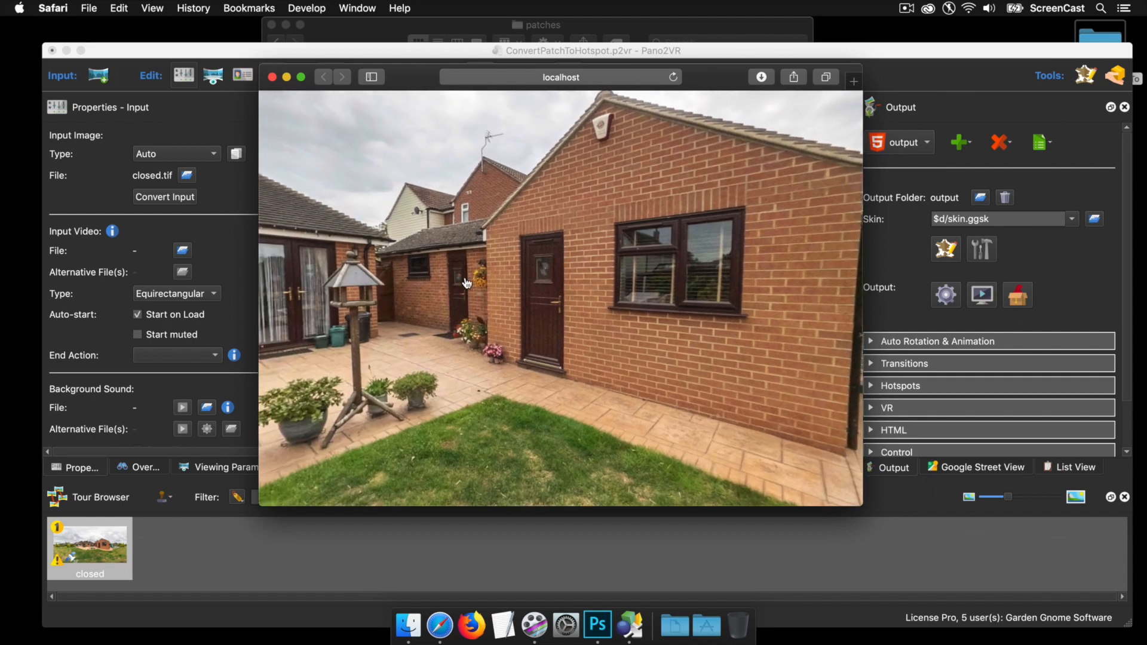
pyautogui.moveTo(611, 293); pyautogui.dragTo(539, 281)
pyautogui.scroll(-5, 539, 281)
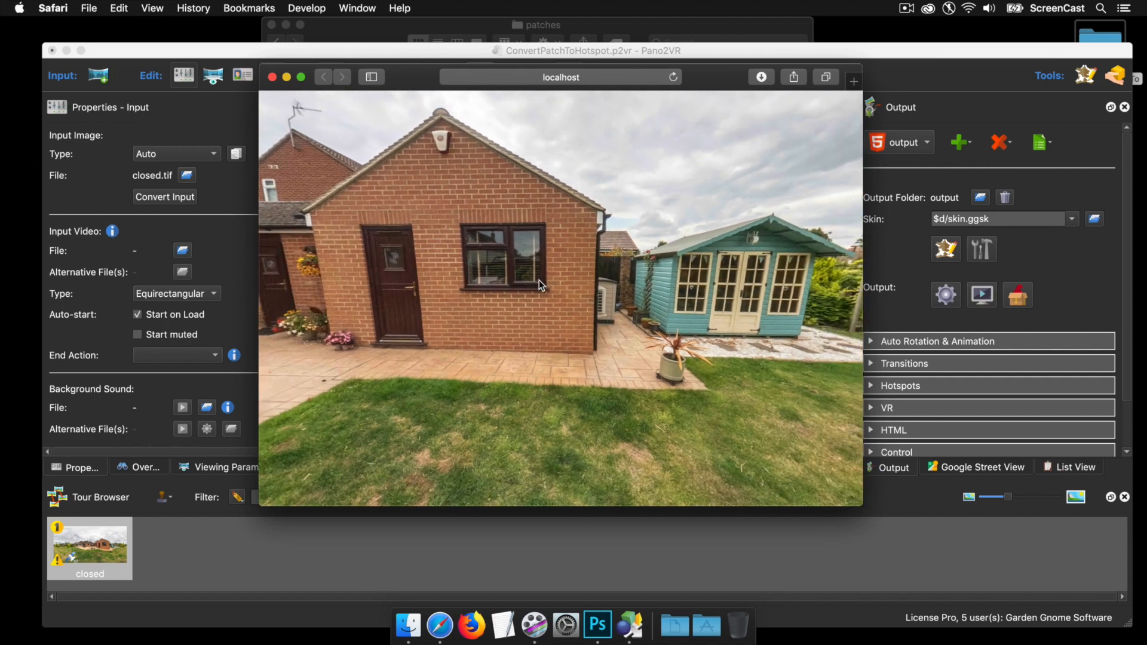
pyautogui.click(717, 312)
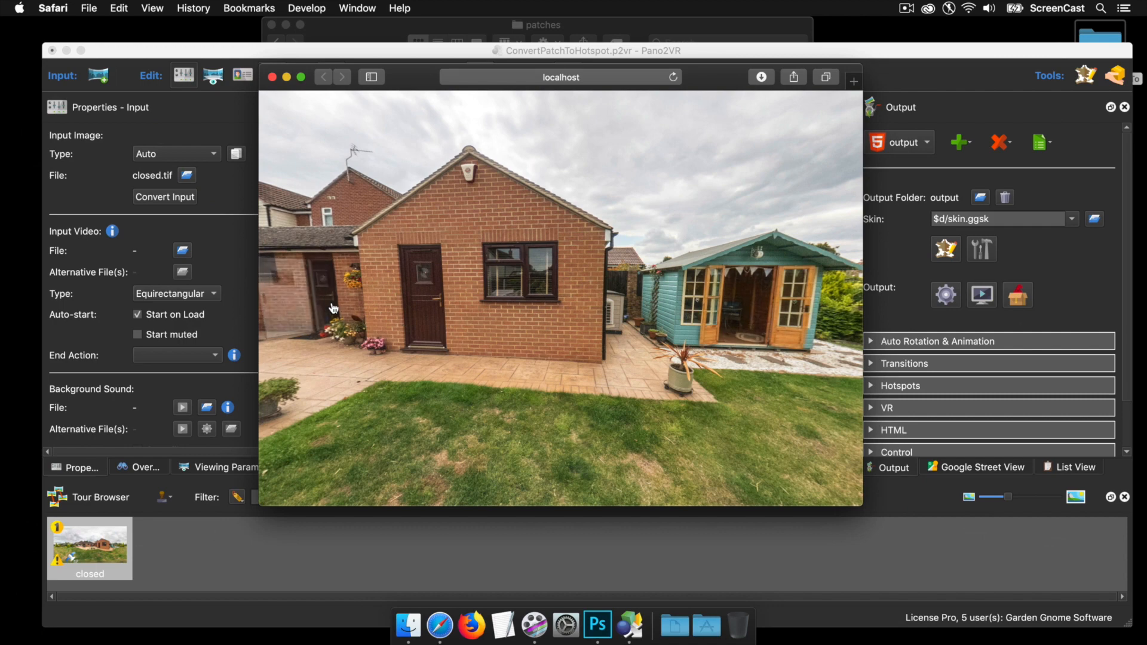
pyautogui.click(754, 322)
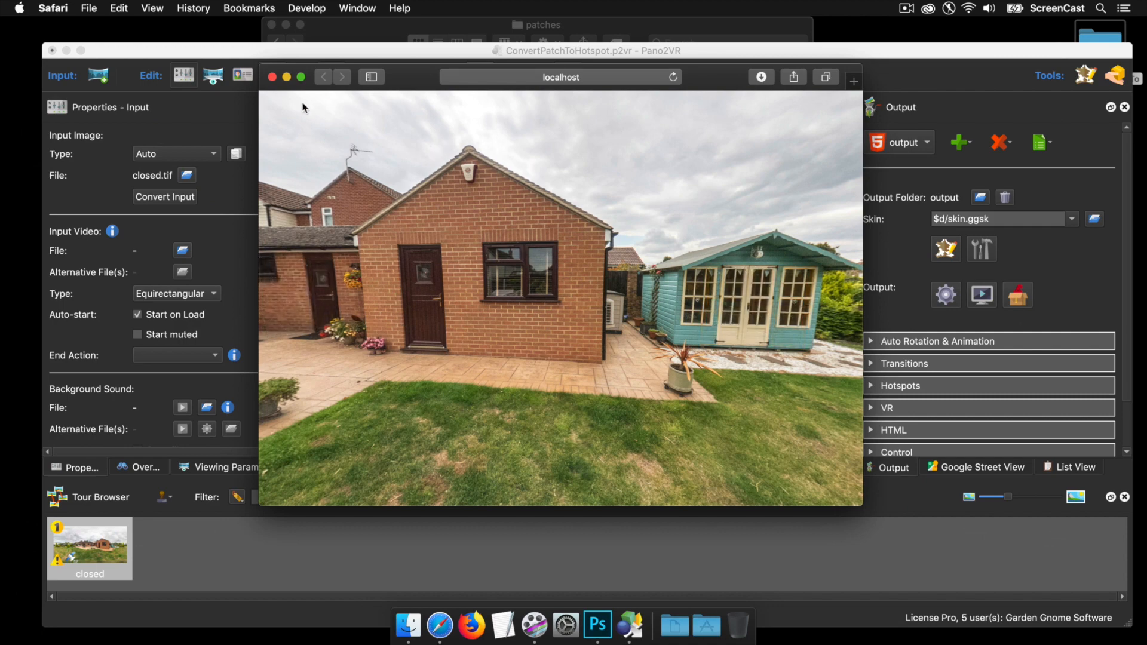
pyautogui.click(273, 77)
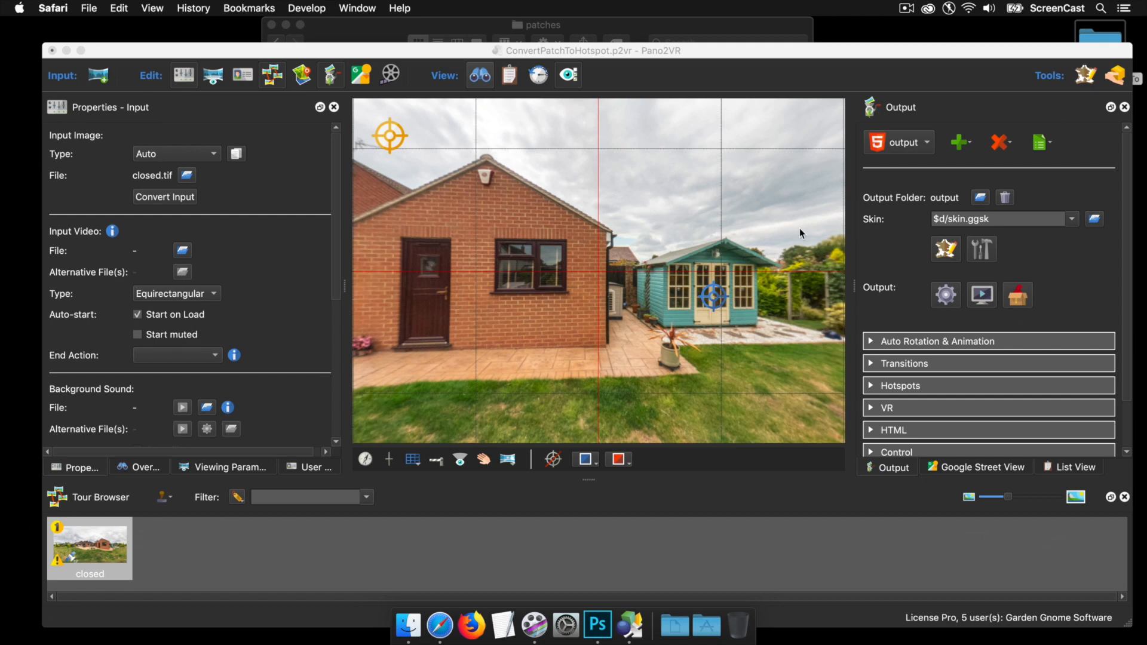
# - Reopen the skin and add a text box near the canvas's upper-left corner at about X 9, Y 10, reading "Open All"
pyautogui.click(946, 249)
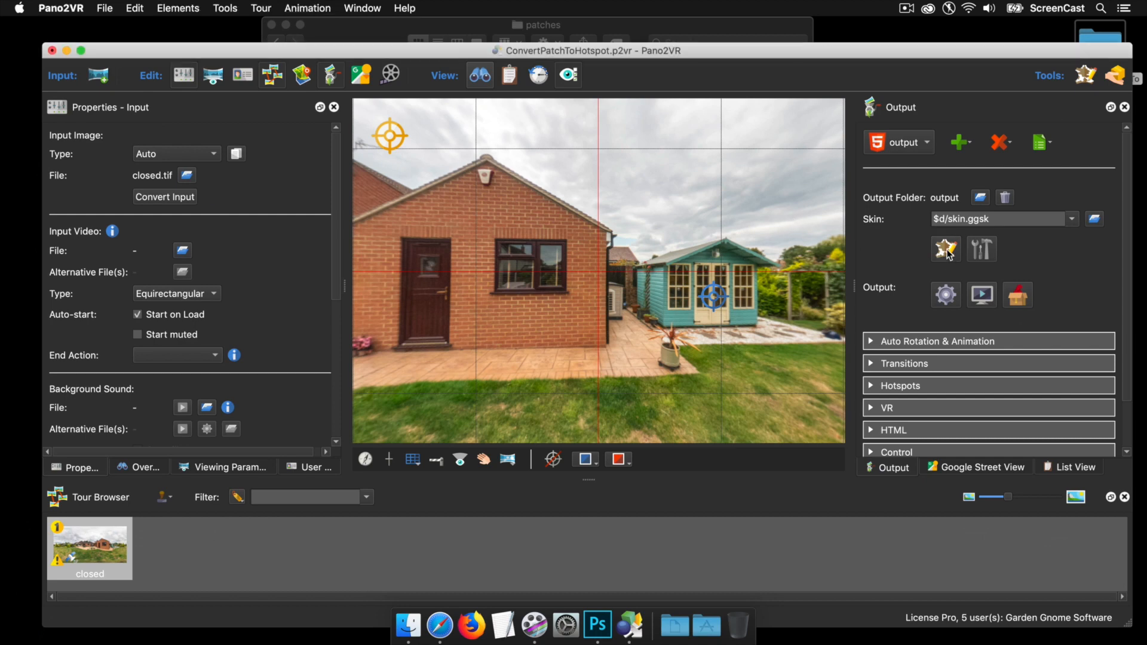
pyautogui.click(235, 60)
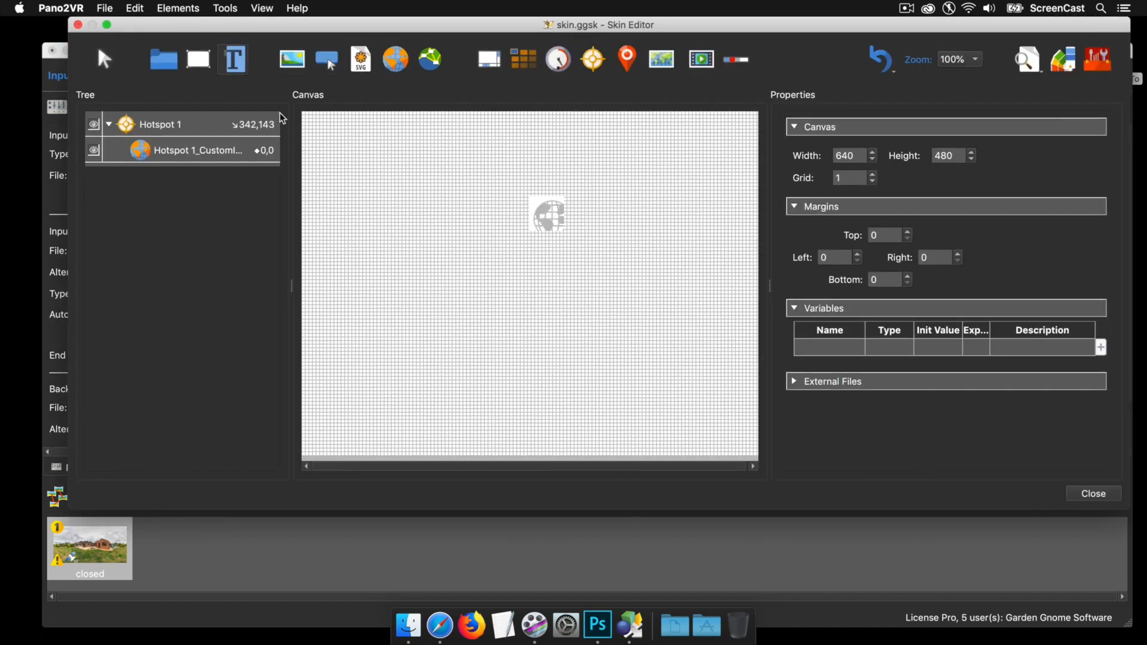
pyautogui.click(329, 143)
pyautogui.moveTo(351, 147); pyautogui.dragTo(337, 133)
pyautogui.scroll(-3, 965, 348)
pyautogui.scroll(-8, 962, 347)
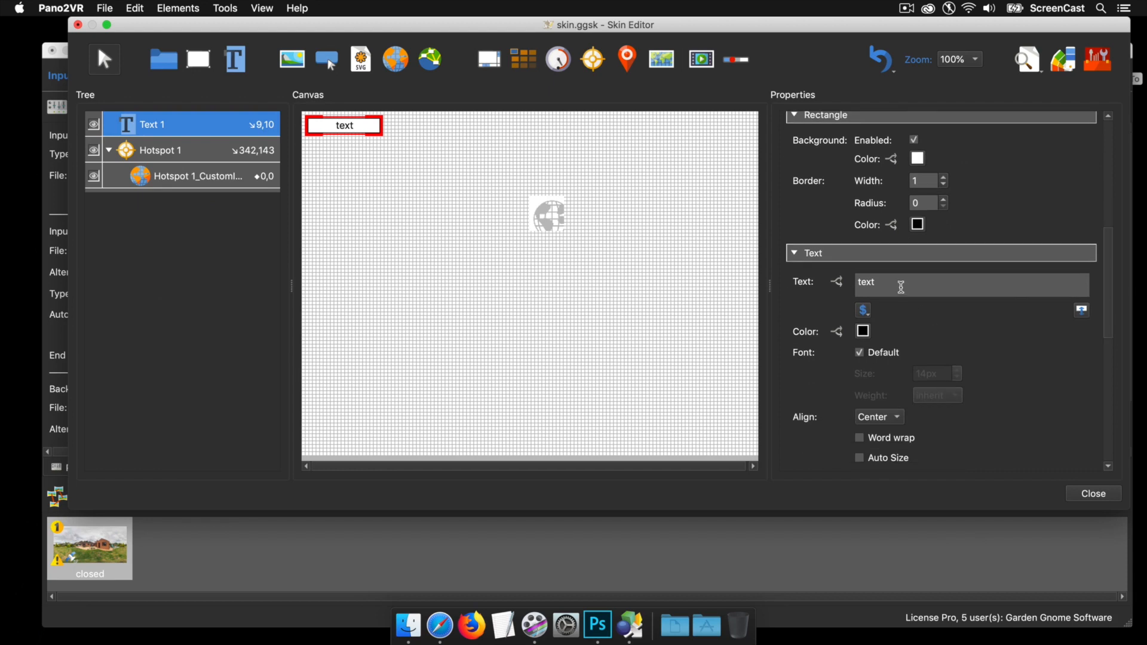
pyautogui.moveTo(890, 283); pyautogui.dragTo(823, 288)
pyautogui.write('Open All')
pyautogui.scroll(10, 960, 325)
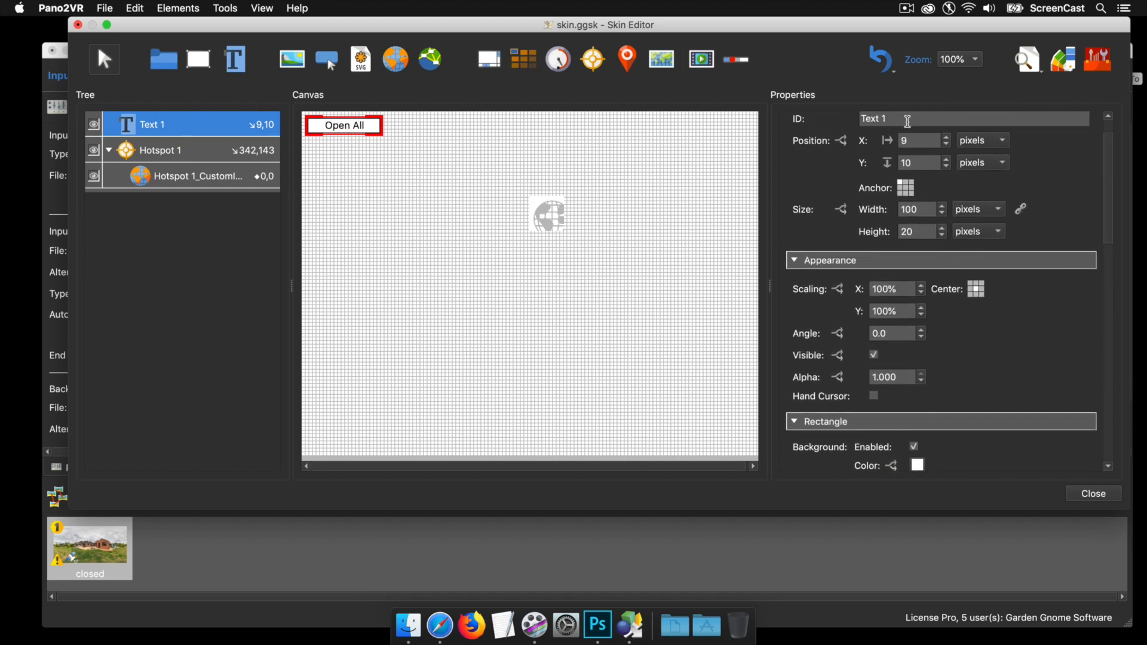
# - Add a skin variable named Vis_Image of type True/False with an initial value of false
pyautogui.click(602, 349)
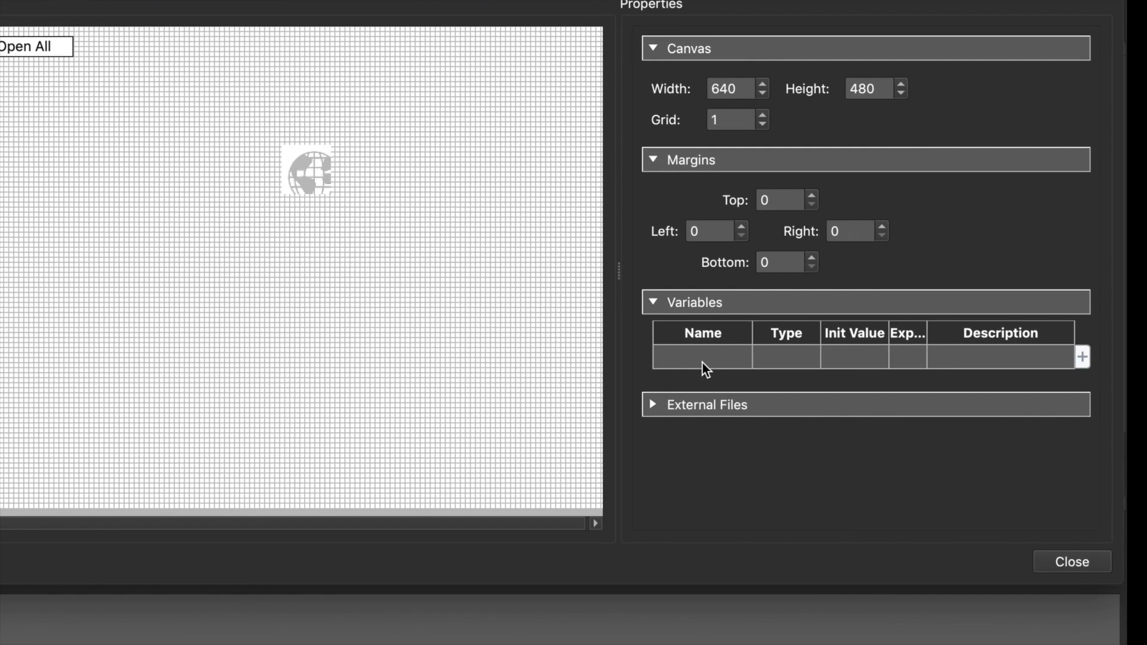
pyautogui.doubleClick(829, 351)
pyautogui.click(703, 361)
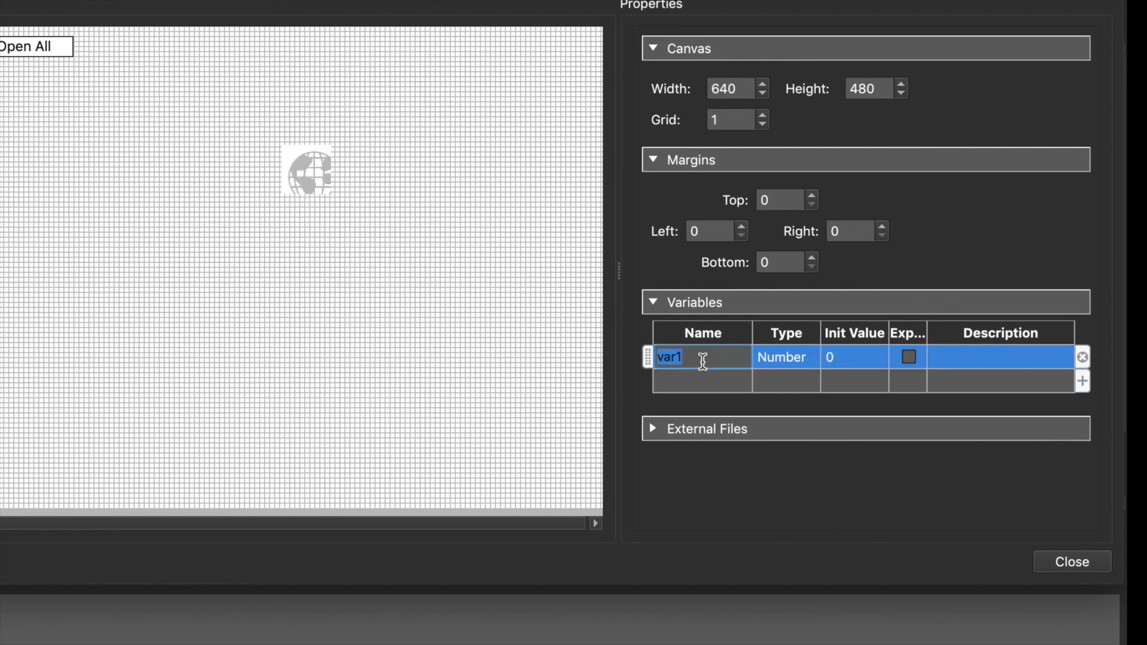
pyautogui.write('Vis_Image')
pyautogui.click(774, 363)
pyautogui.click(780, 361)
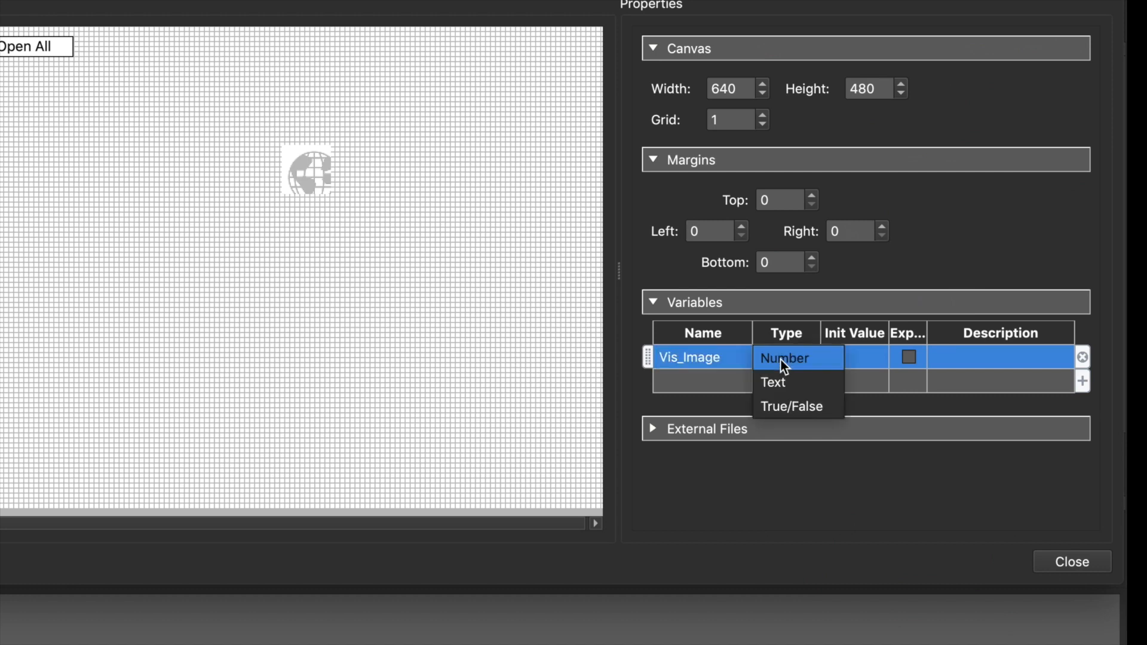
pyautogui.click(792, 406)
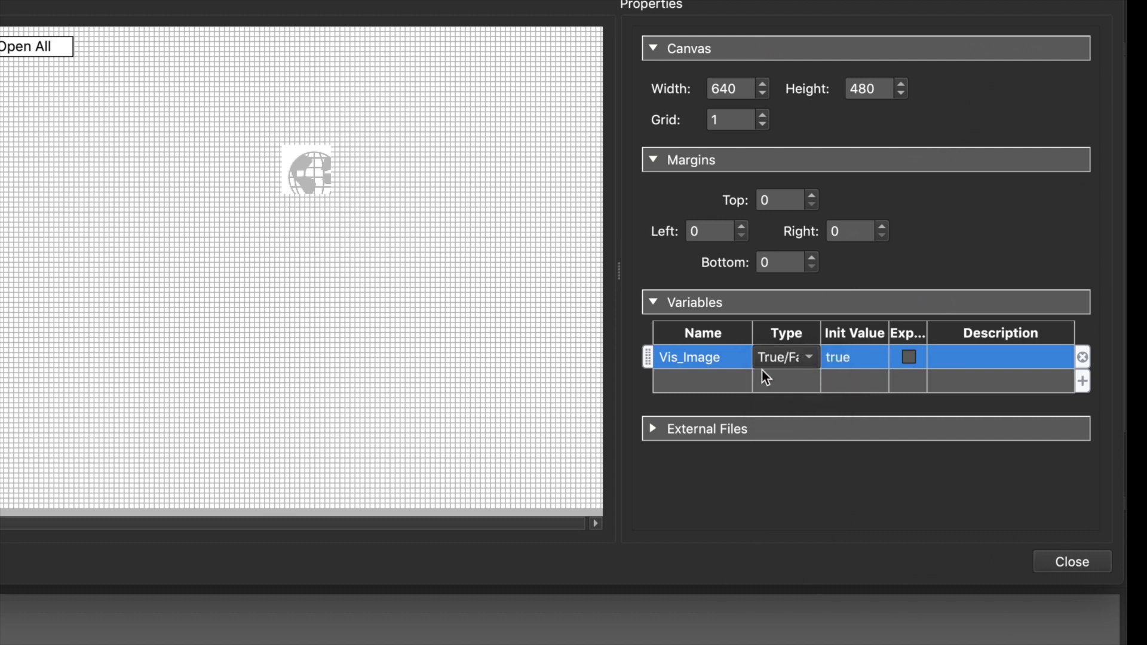
pyautogui.click(851, 358)
pyautogui.click(851, 357)
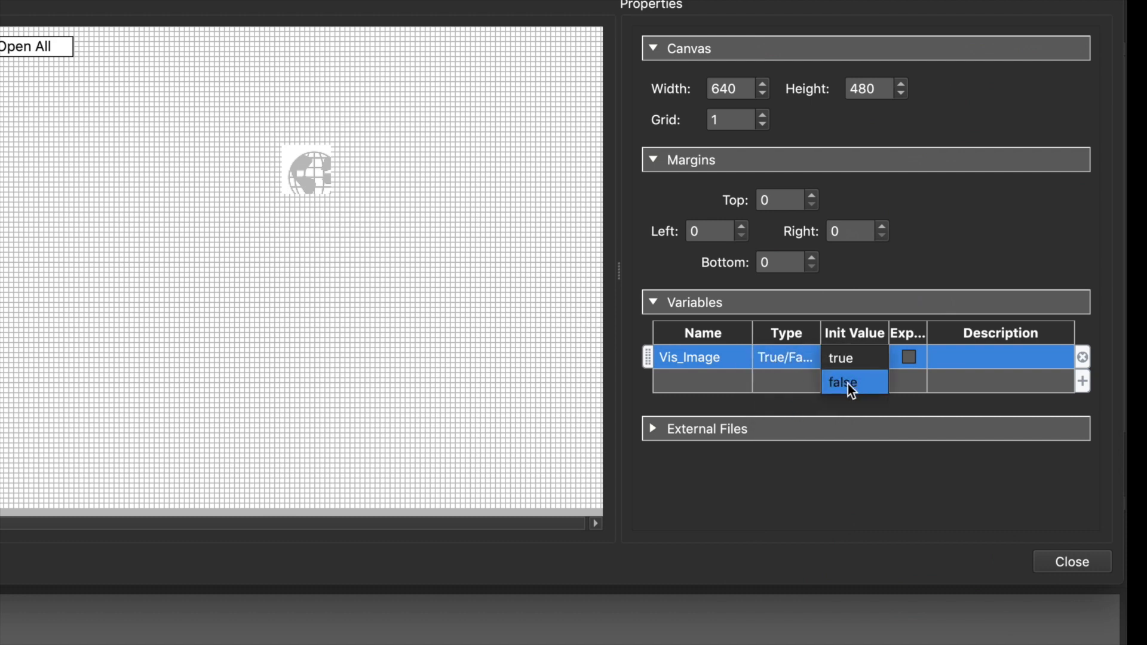
pyautogui.click(848, 384)
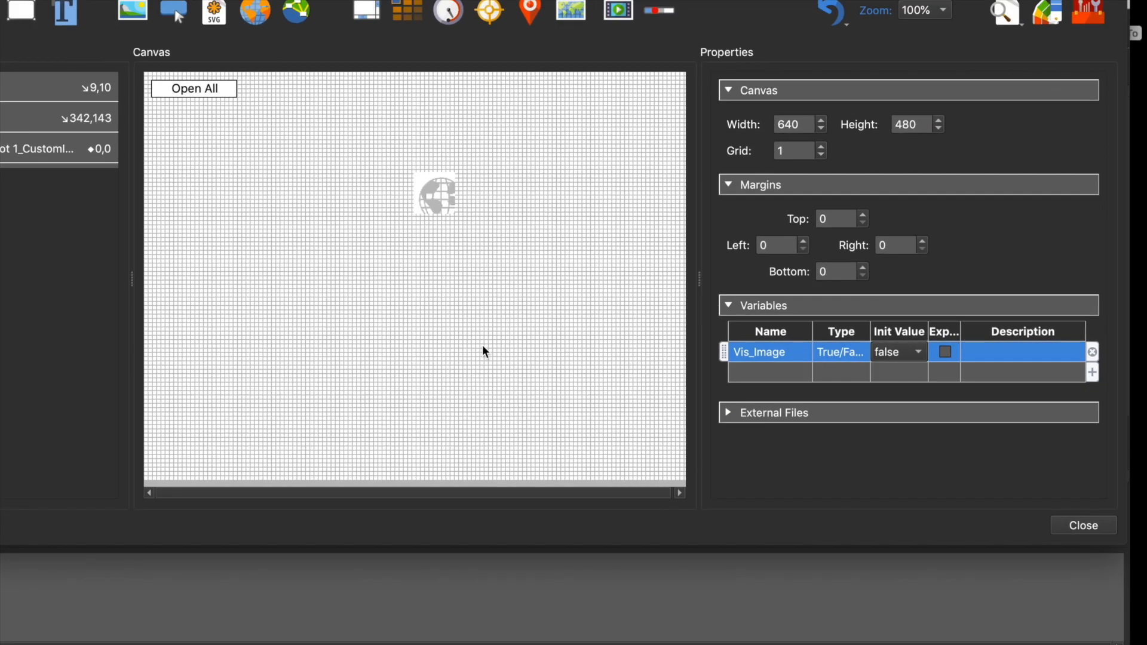
pyautogui.click(364, 354)
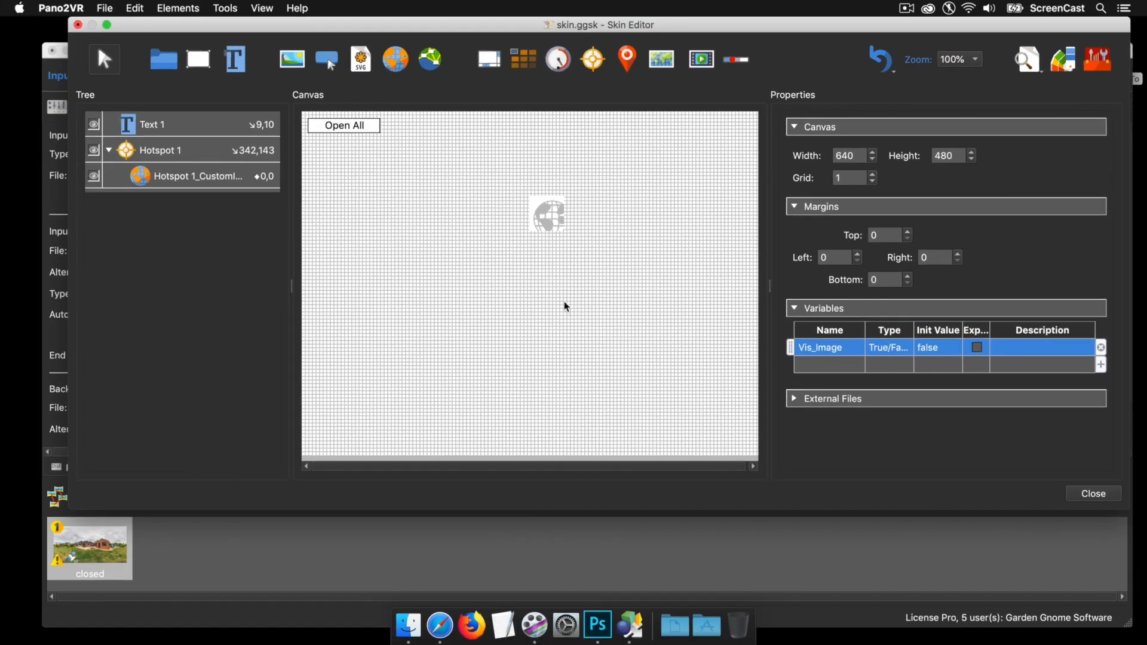
# - Add a logic block to the custom image element's alpha that sets it to 1.000 when Vis_Image is true
pyautogui.click(166, 177)
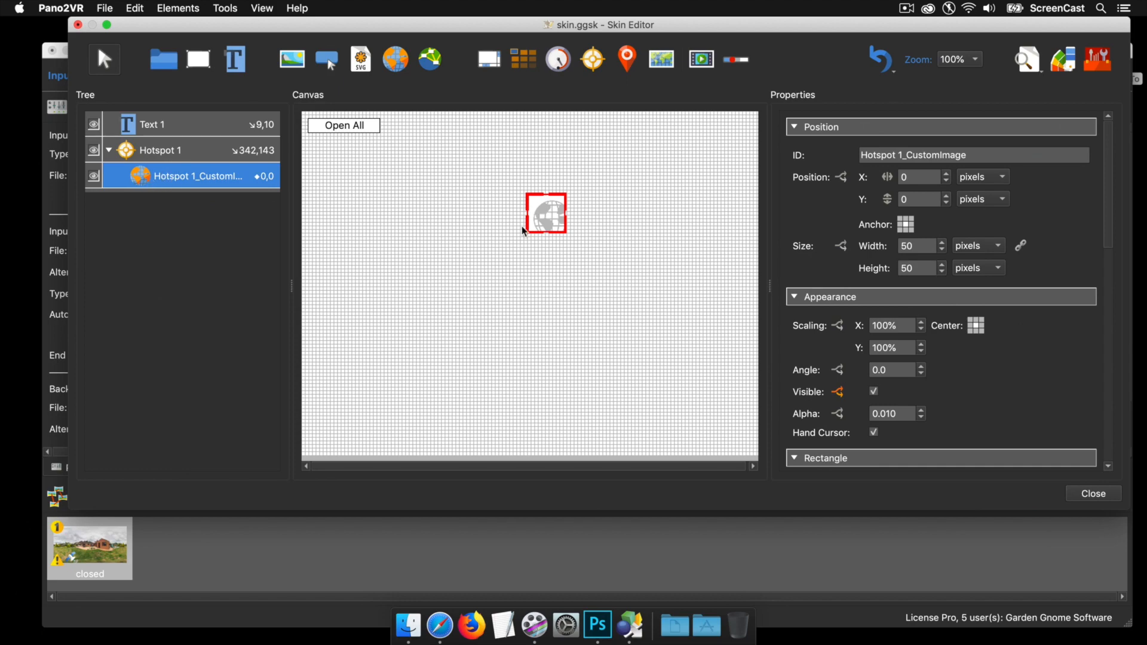
pyautogui.scroll(-4, 988, 376)
pyautogui.scroll(-3, 988, 376)
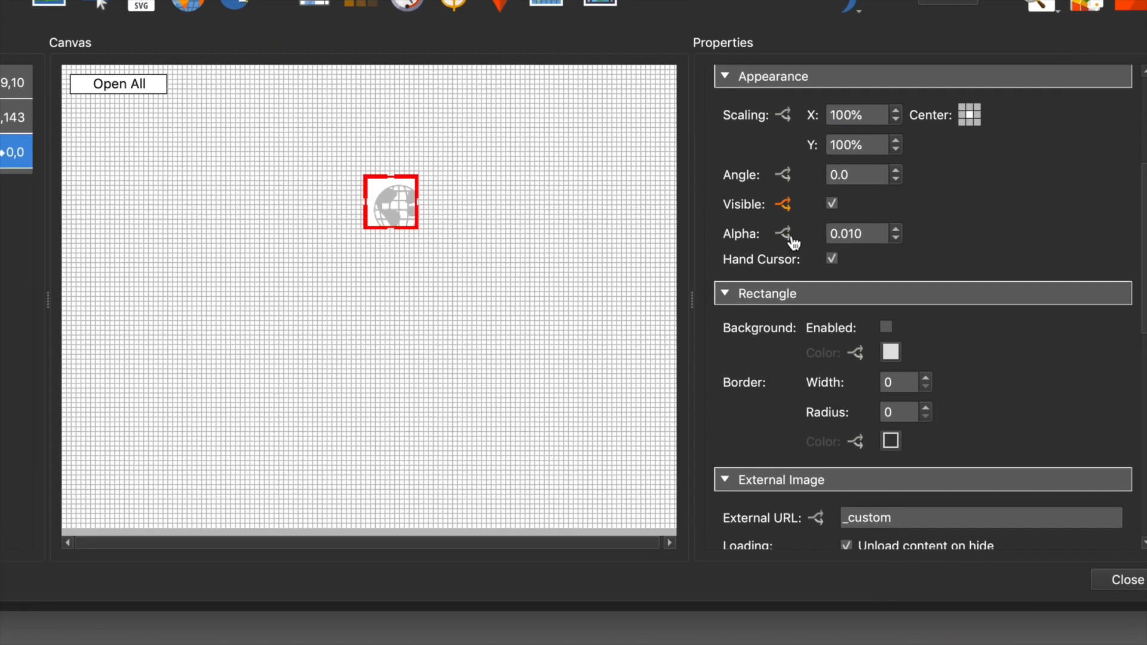
pyautogui.click(840, 231)
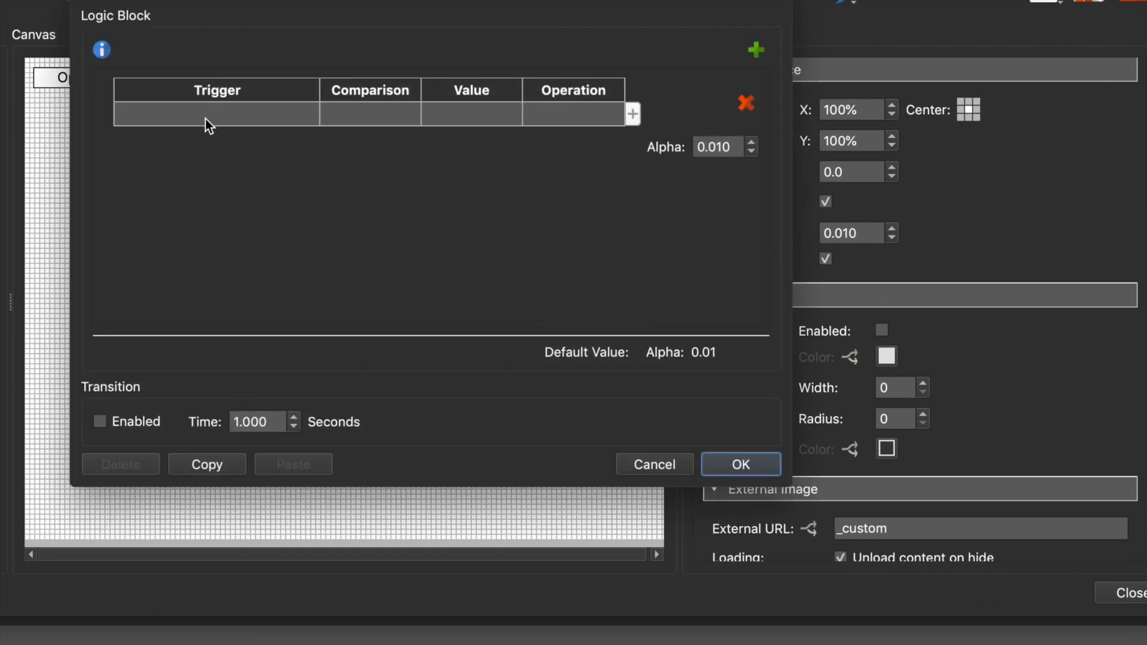
pyautogui.click(205, 120)
pyautogui.moveTo(250, 296)
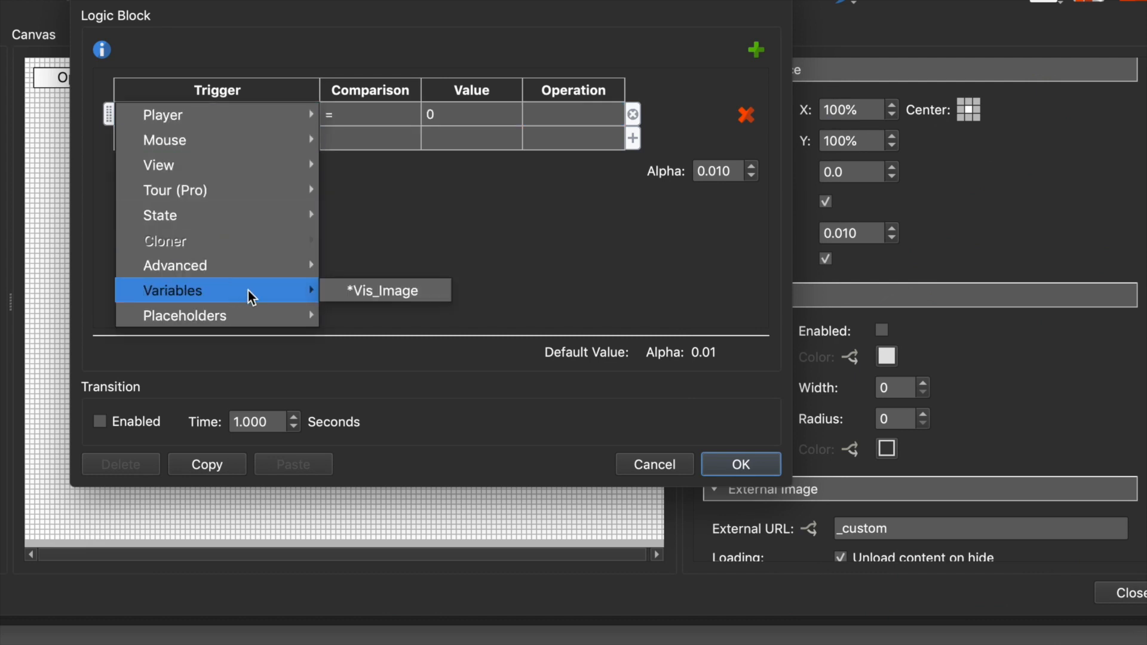
pyautogui.click(370, 299)
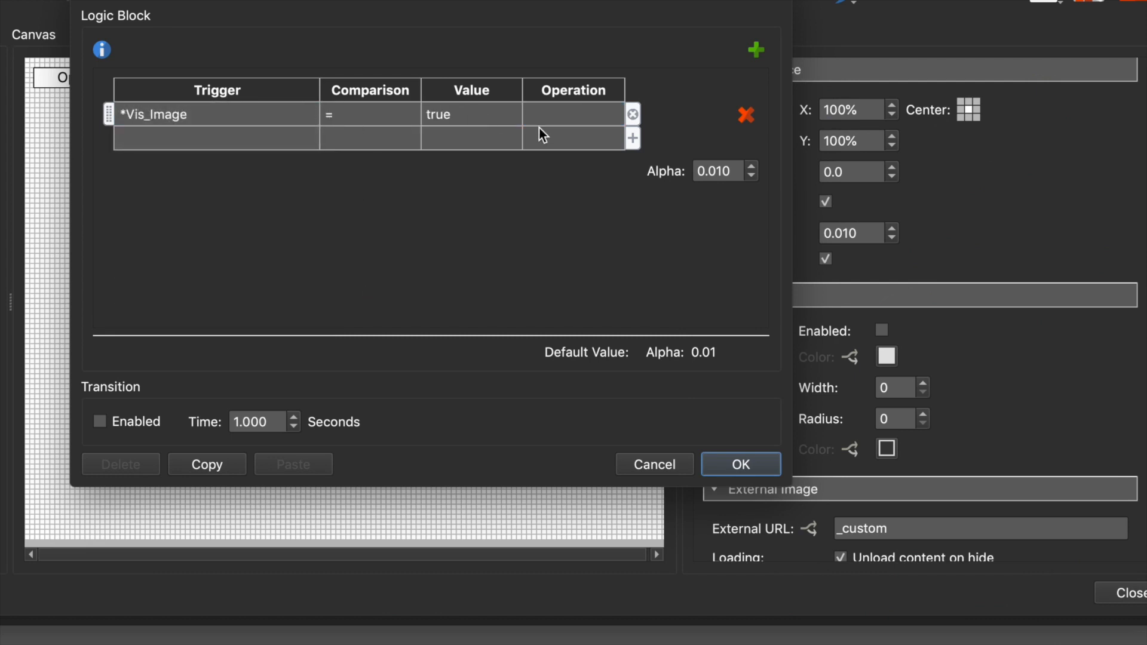
pyautogui.moveTo(742, 177); pyautogui.dragTo(624, 172)
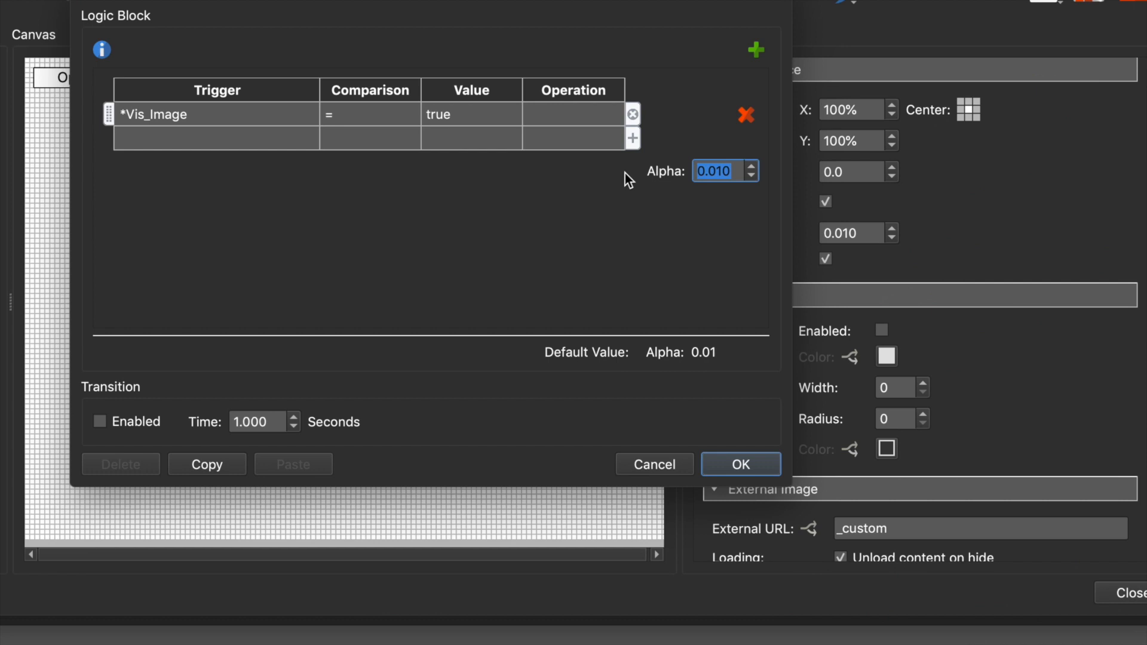
pyautogui.write('1')
pyautogui.click(446, 270)
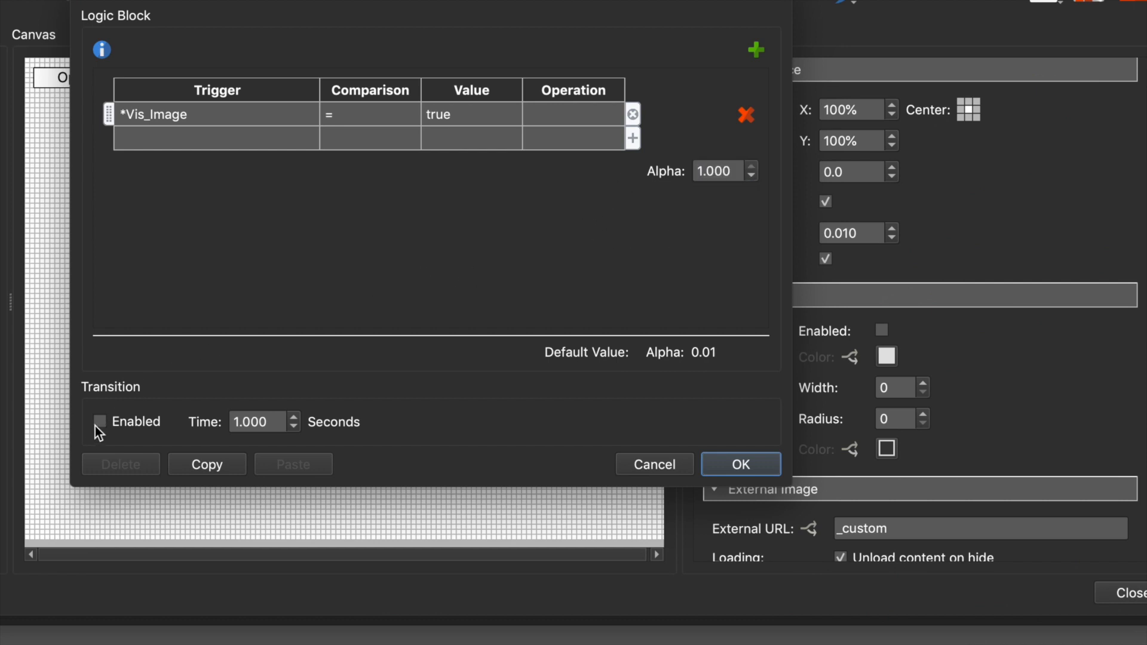
# - Enable a 0.500-second transition for the alpha logic block and confirm its settings
pyautogui.moveTo(239, 432); pyautogui.dragTo(210, 436)
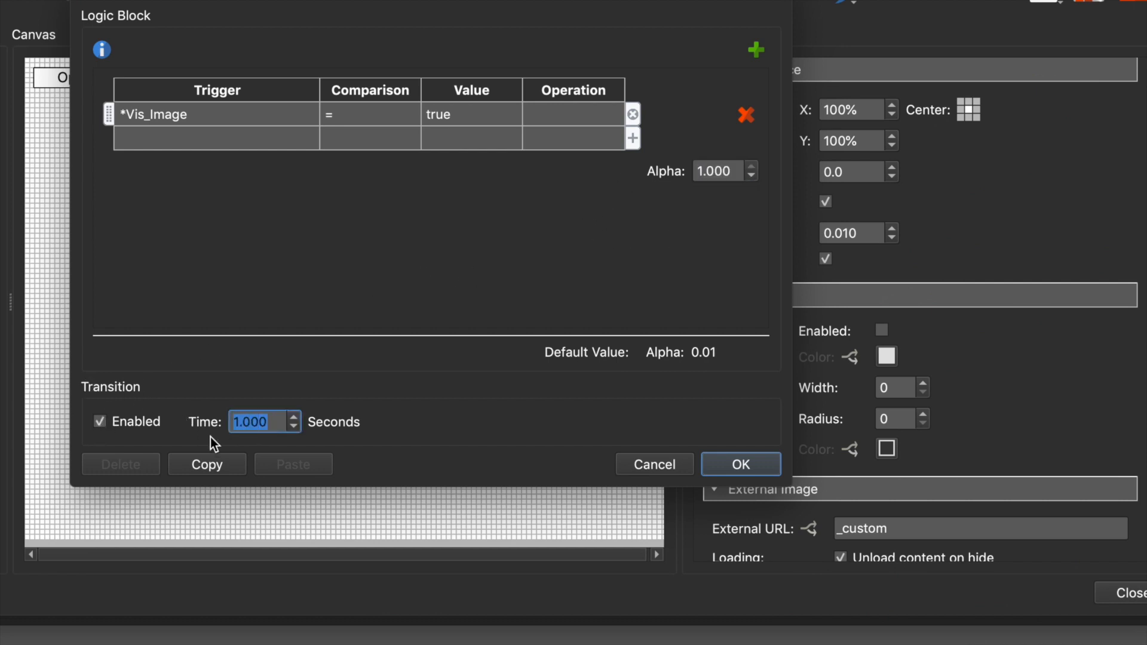
pyautogui.write('.5')
pyautogui.click(314, 298)
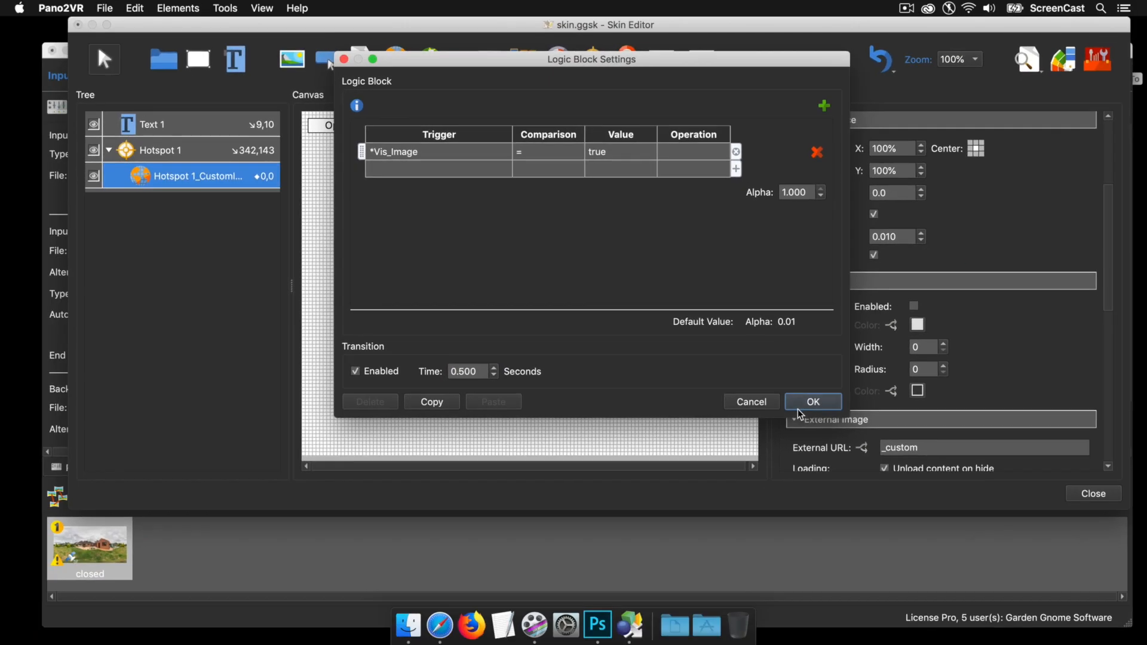
pyautogui.click(746, 460)
# - Close the skin with its changes saved, regenerate the output over the existing files, and close the resulting browser window
pyautogui.click(1084, 494)
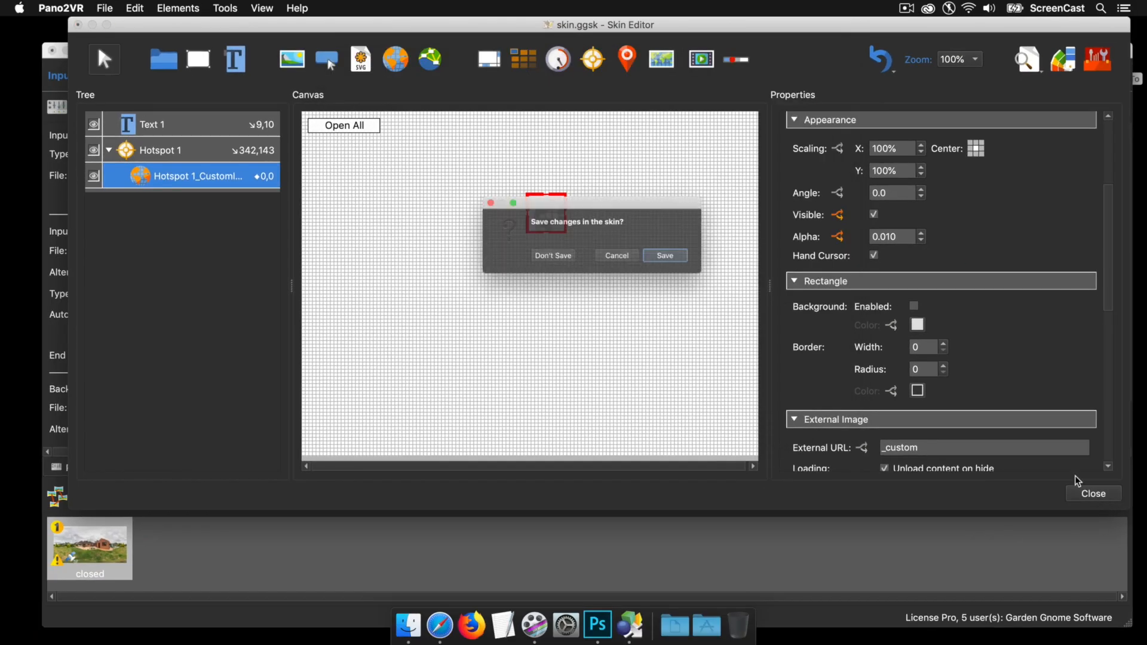
pyautogui.click(693, 263)
pyautogui.click(945, 294)
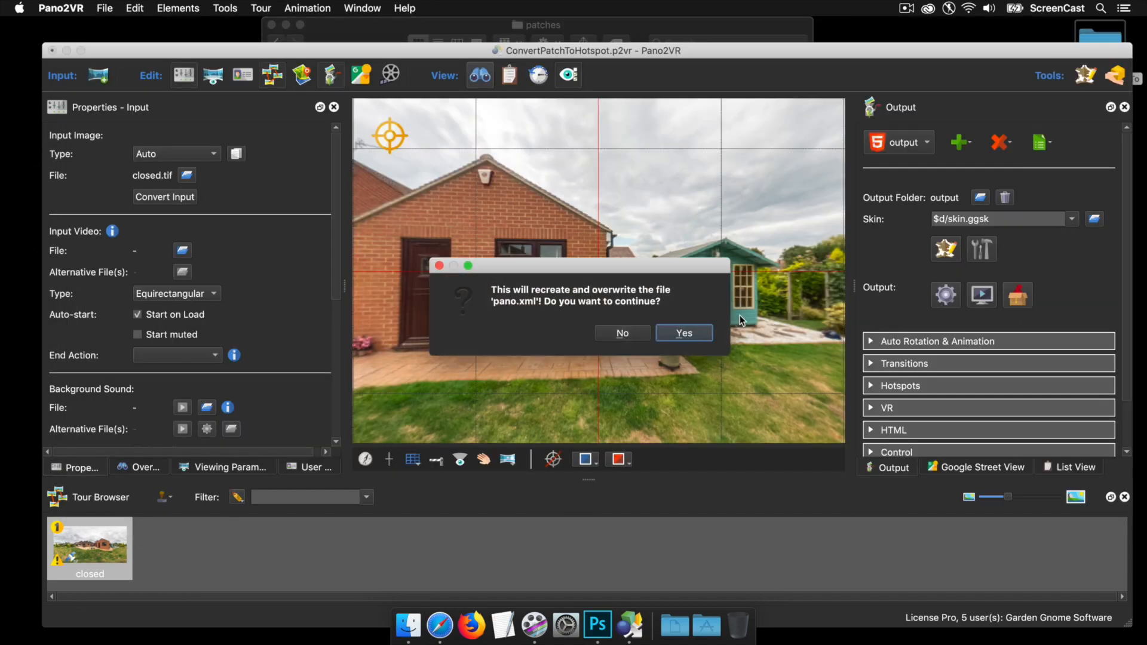
pyautogui.click(690, 333)
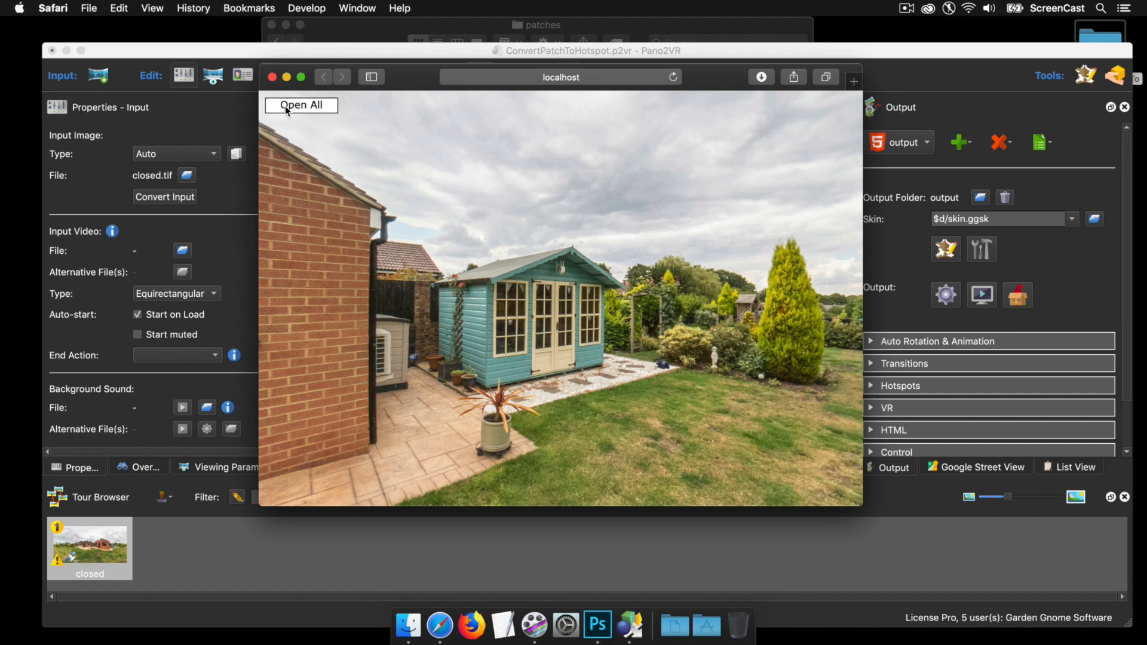
pyautogui.click(271, 77)
# - Reopen the skin and start a new action with the Mouse Click source on the Open All text
pyautogui.click(946, 250)
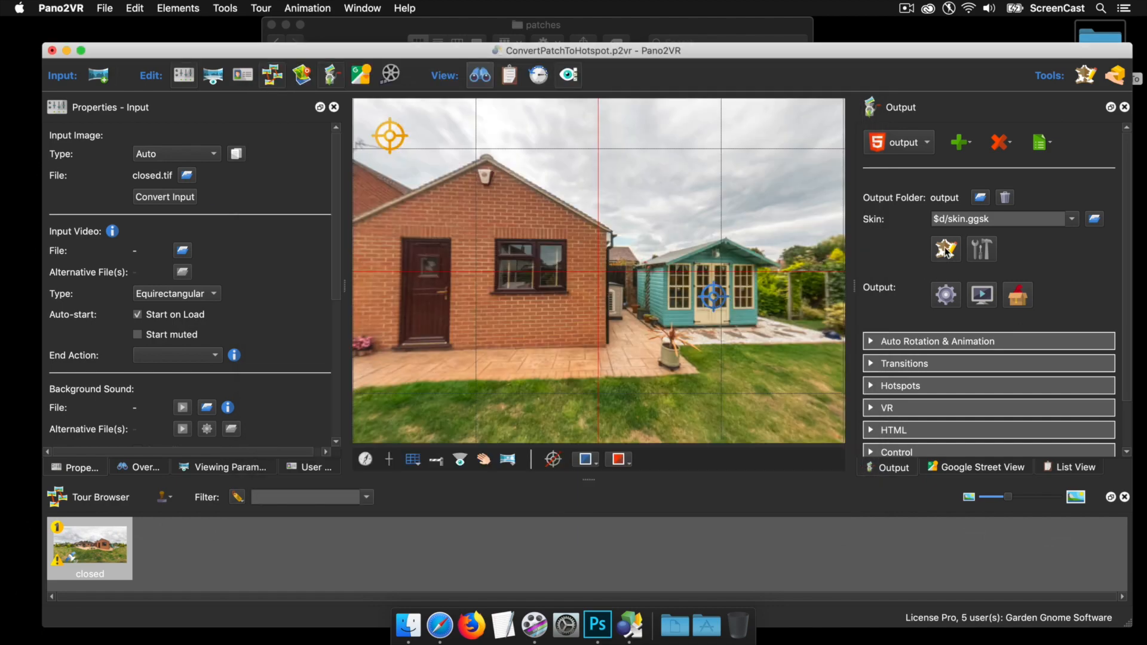
pyautogui.click(361, 131)
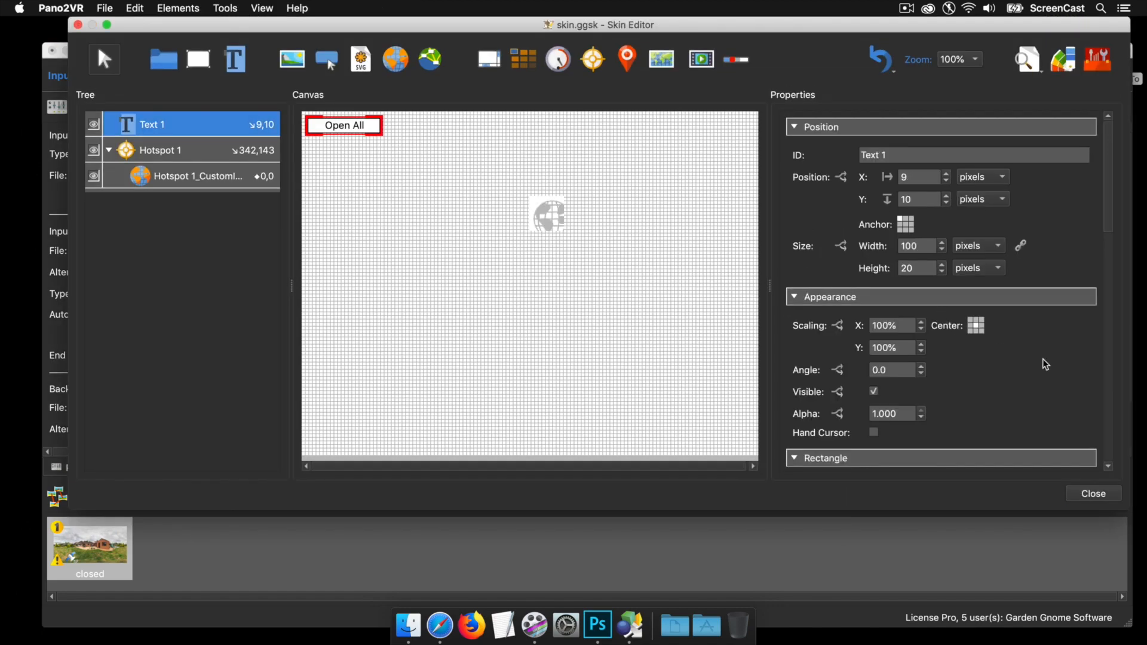
pyautogui.scroll(-10, 1045, 365)
pyautogui.scroll(-3, 1043, 360)
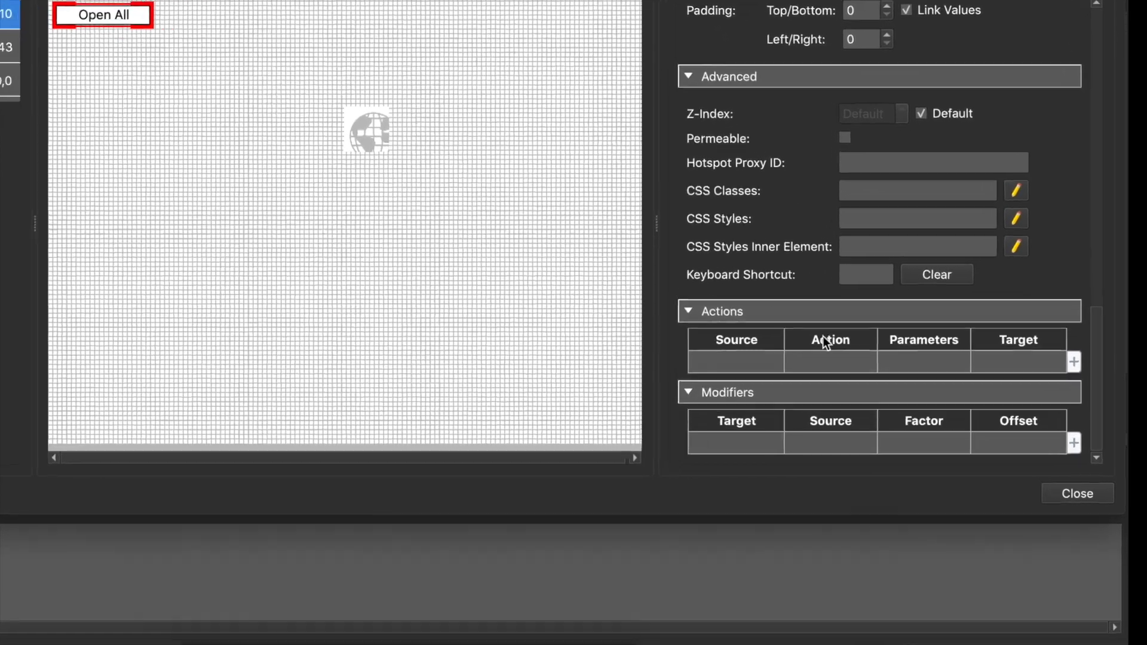
pyautogui.doubleClick(698, 358)
pyautogui.click(435, 151)
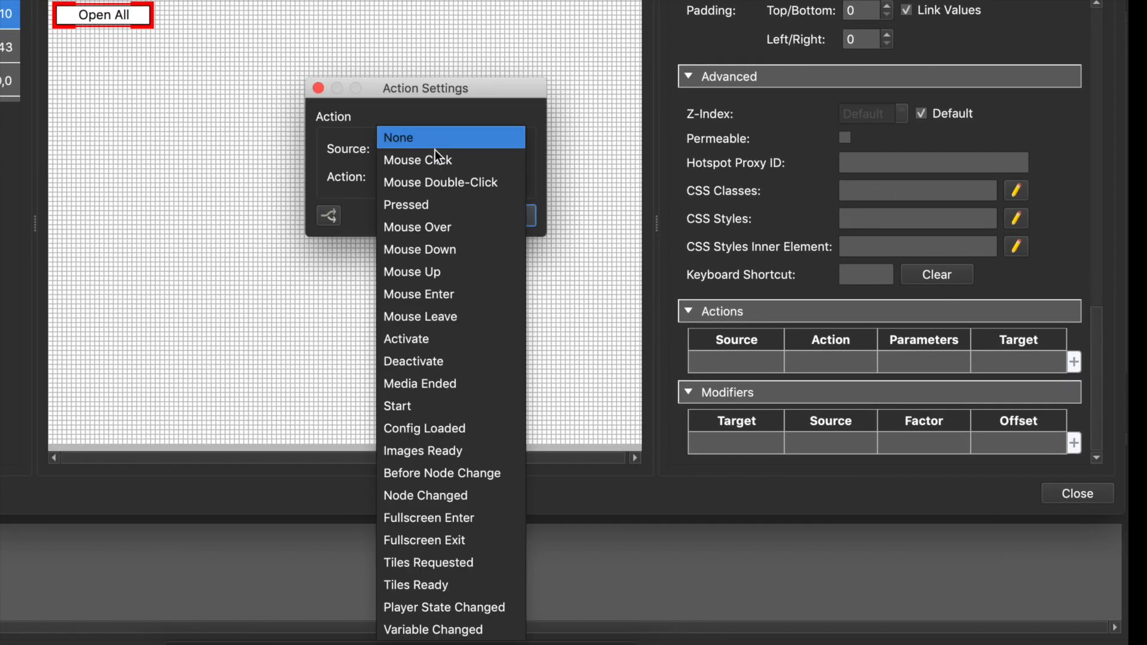
pyautogui.click(435, 159)
# - Make the action Set Variable Value on Vis_Image with the Not(¬) operation, and confirm it
pyautogui.click(440, 175)
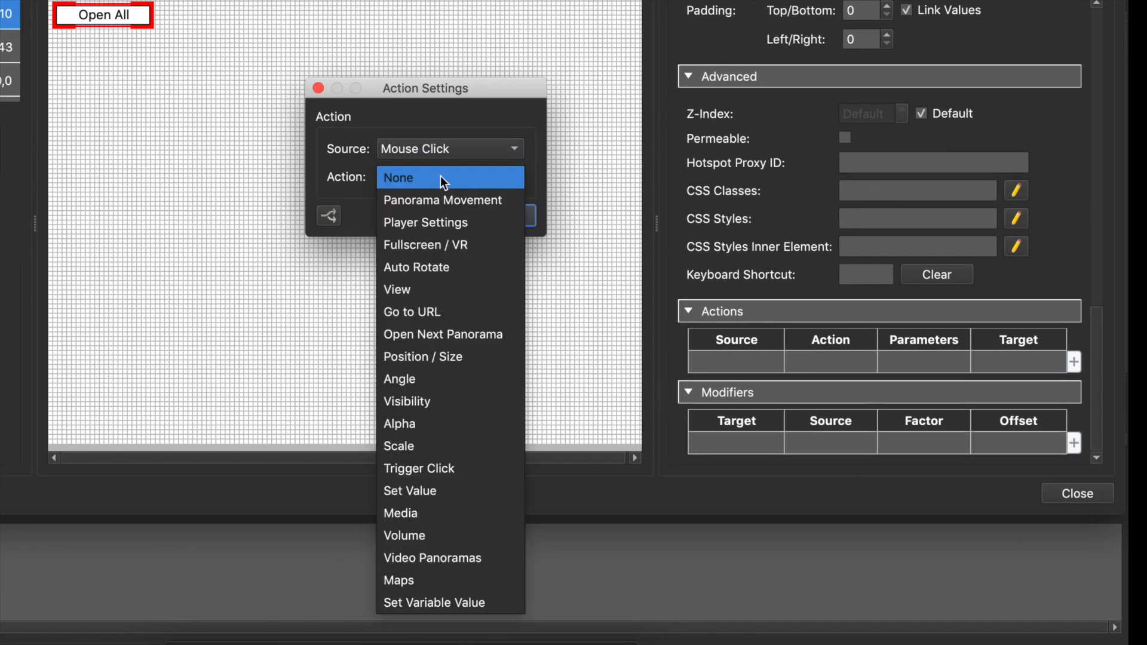
pyautogui.click(455, 600)
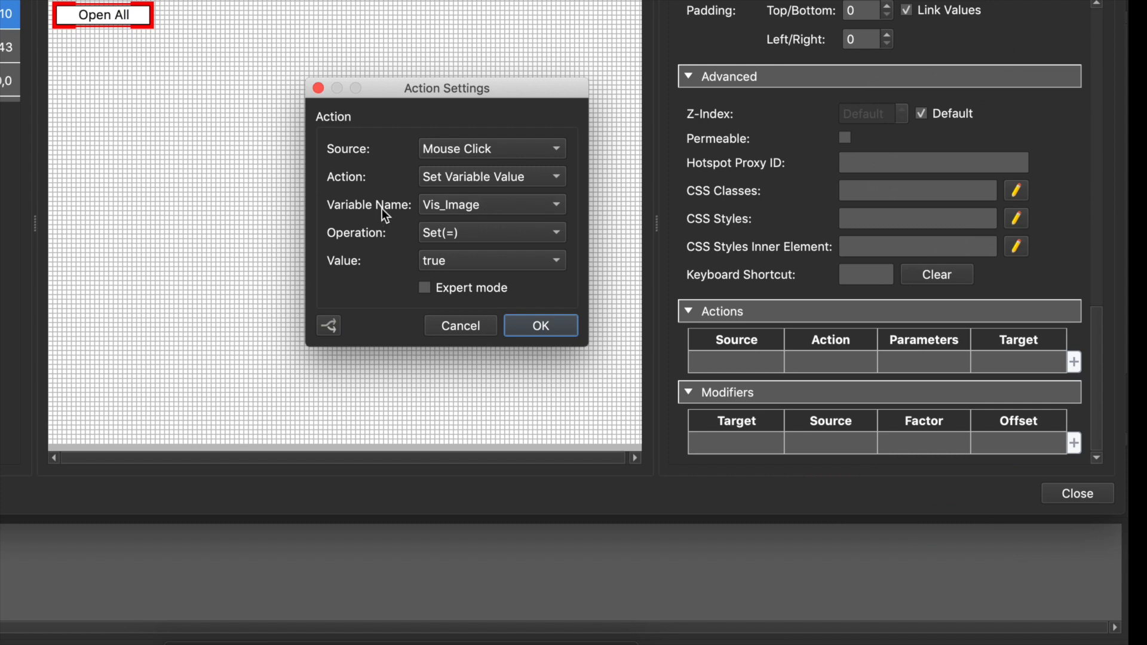
pyautogui.click(555, 208)
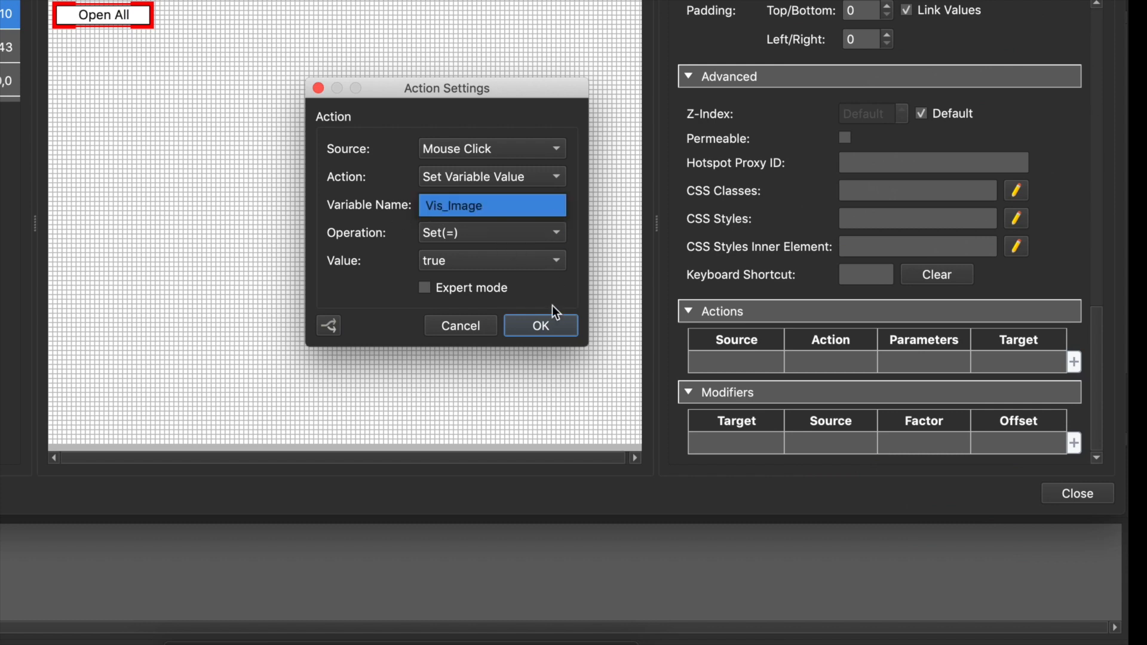
pyautogui.click(547, 212)
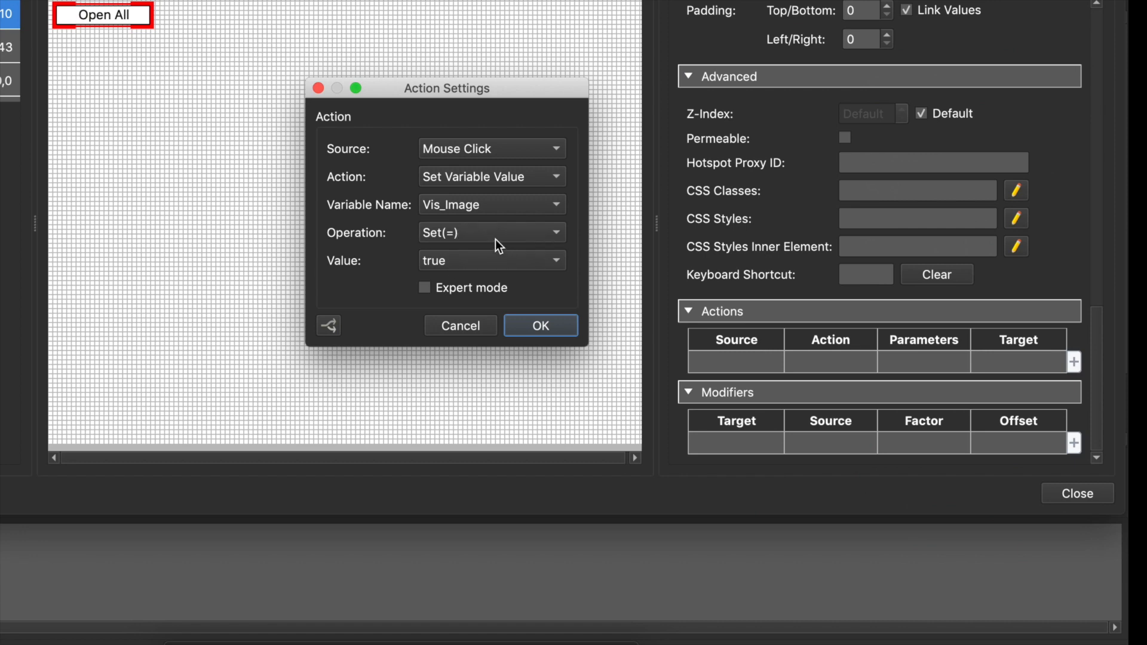
pyautogui.click(528, 239)
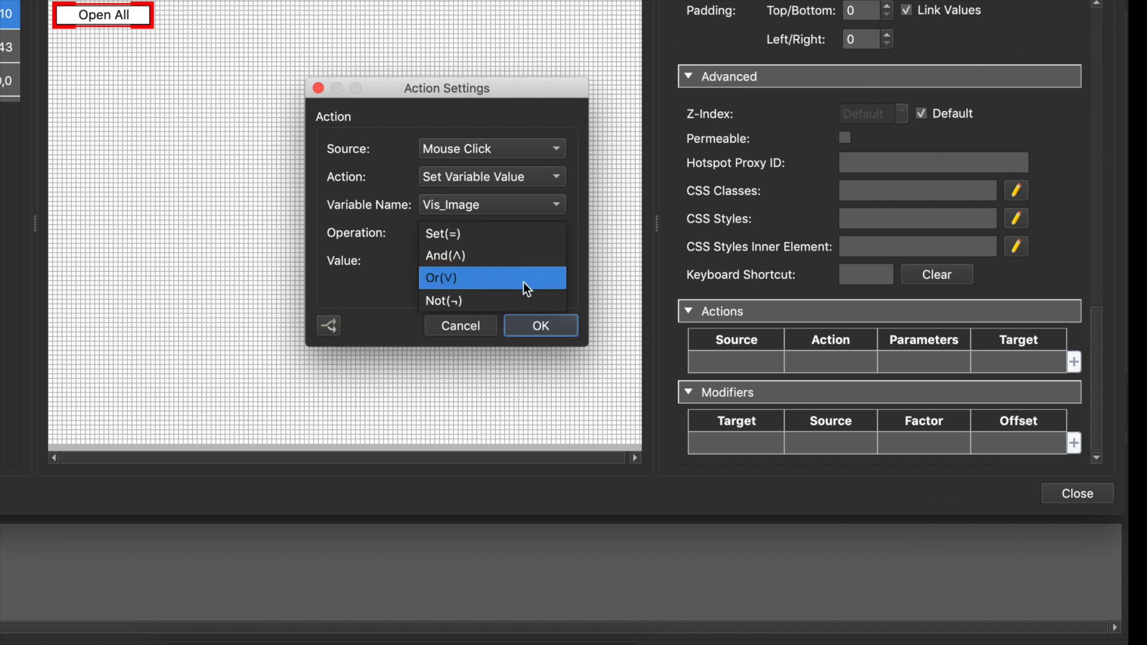
pyautogui.click(463, 301)
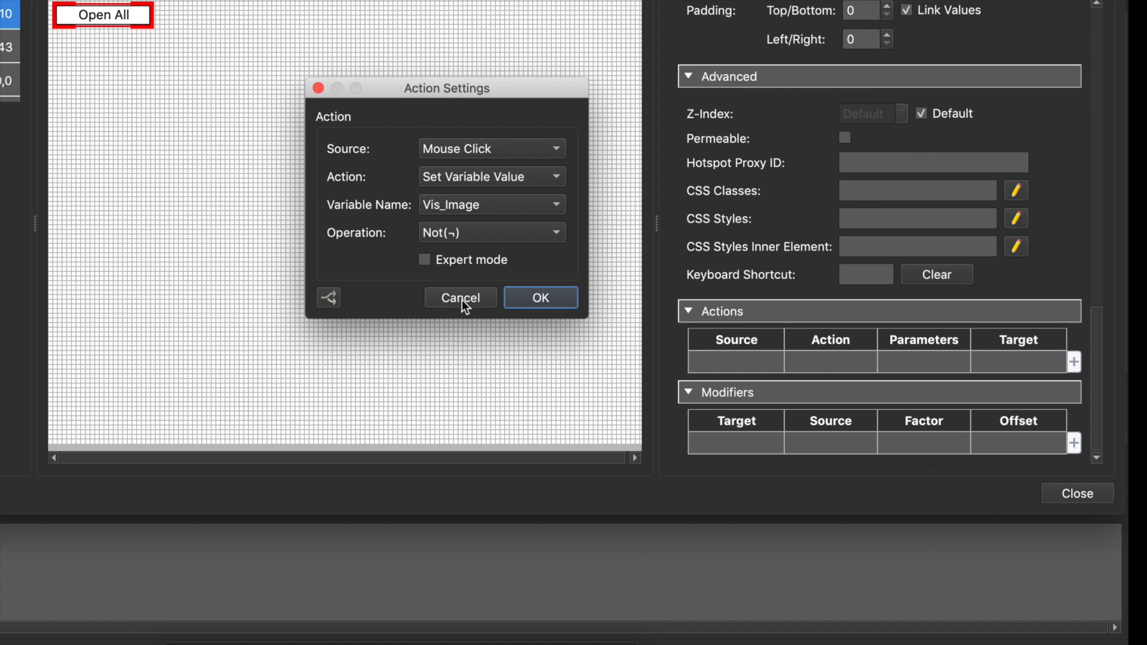
pyautogui.click(541, 299)
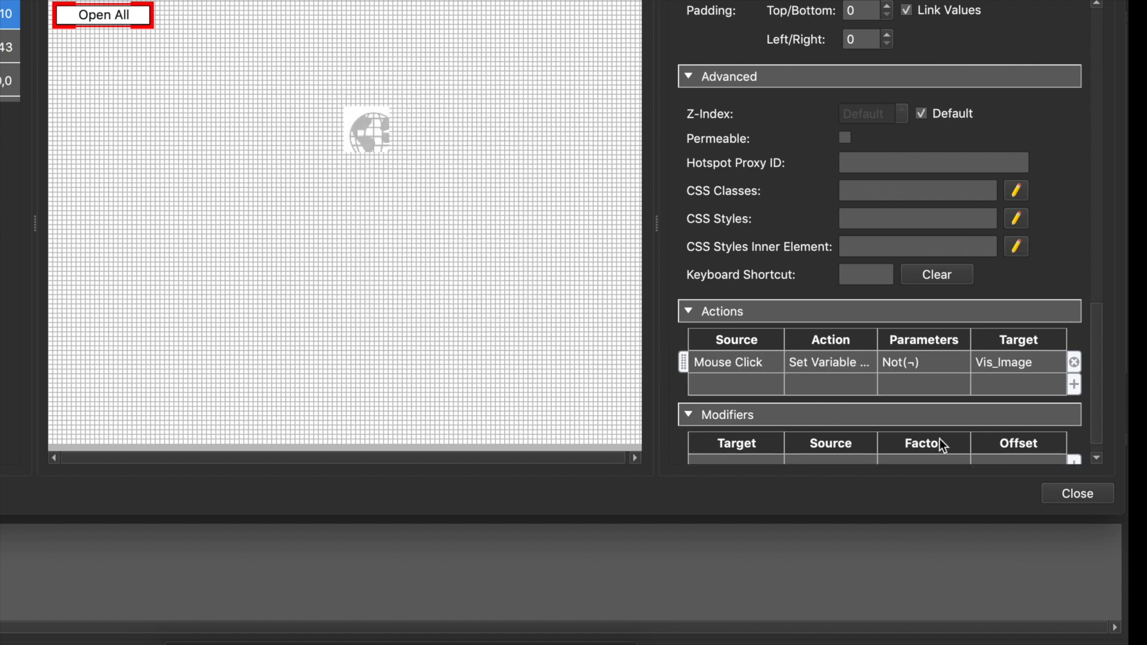
# - Save and close the skin, and regenerate the panorama output, overwriting the existing files
pyautogui.click(1066, 491)
pyautogui.click(536, 190)
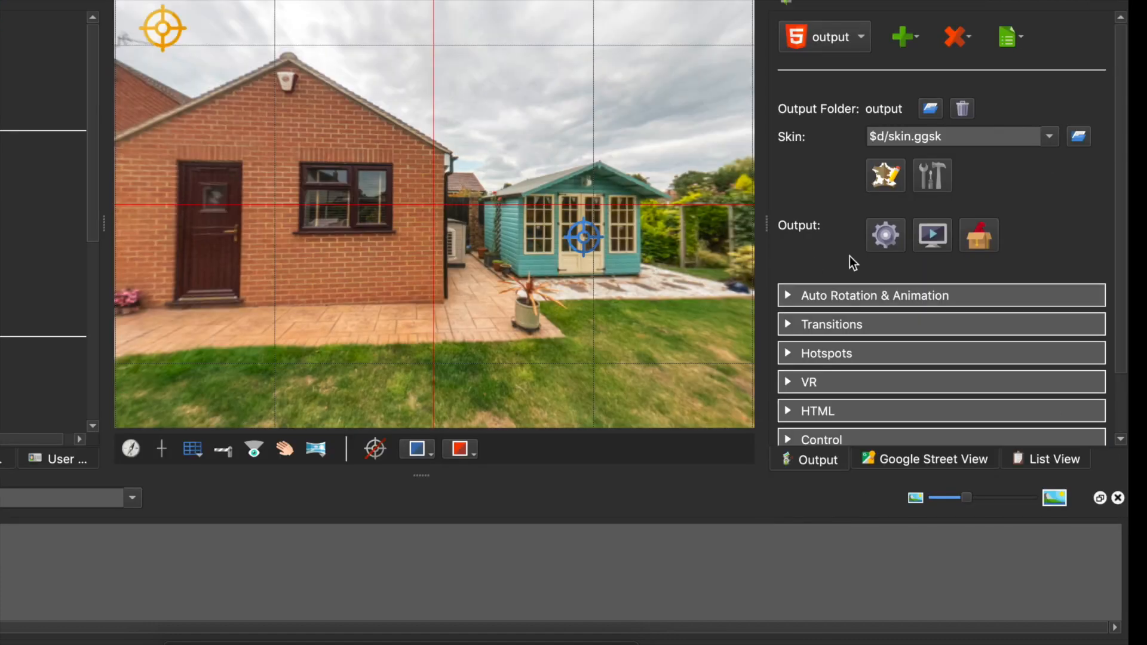
pyautogui.click(892, 237)
pyautogui.click(571, 284)
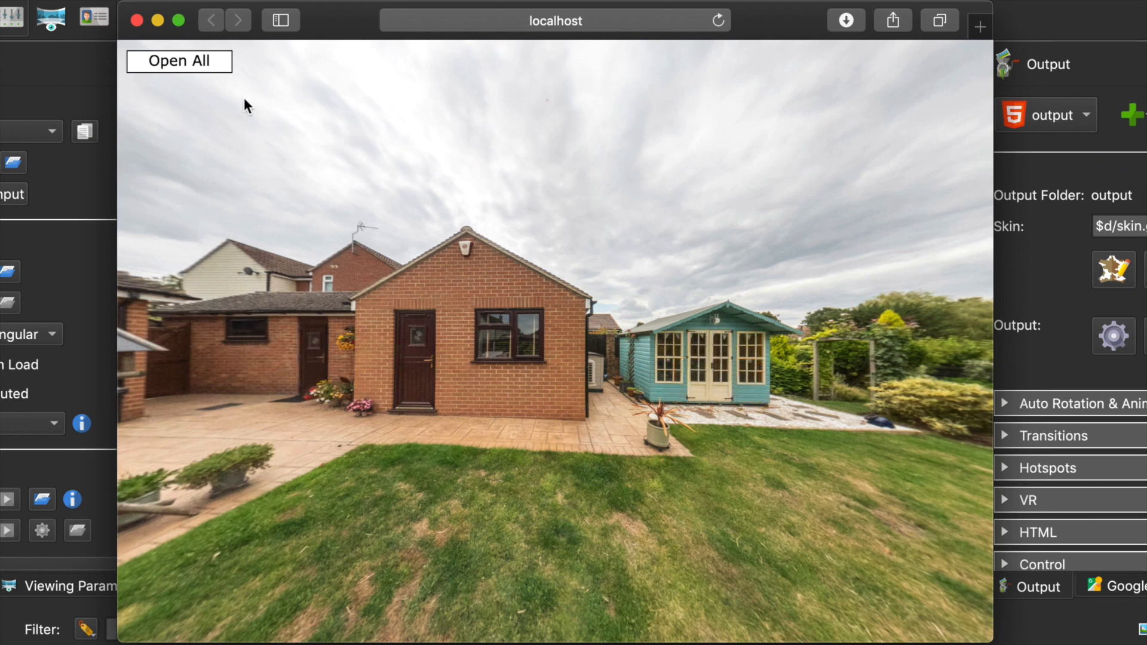
# - Test the Open All control in the panorama by toggling all the doors open and closed, and inspect the building up close
pyautogui.click(202, 59)
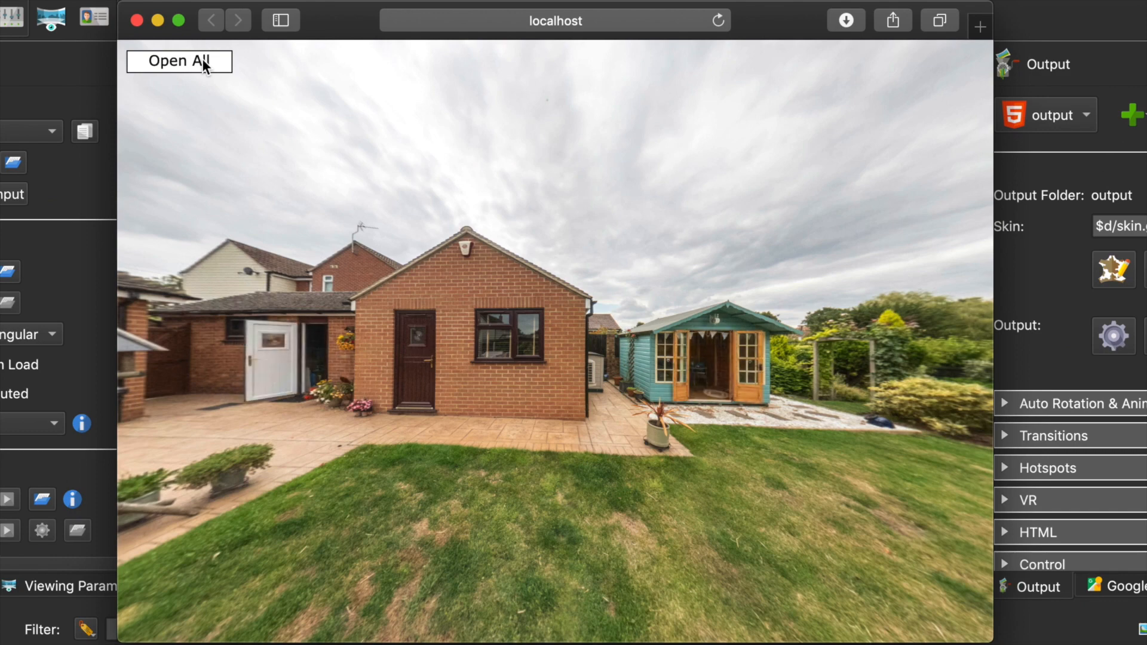
pyautogui.click(202, 58)
pyautogui.scroll(5, 425, 156)
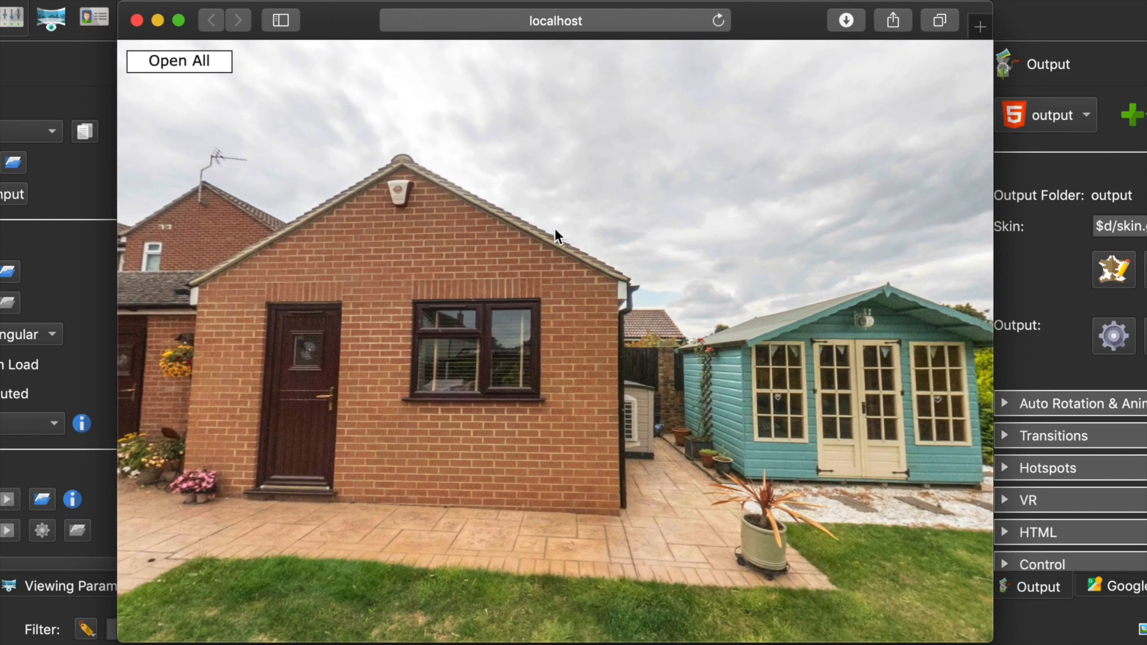
pyautogui.moveTo(554, 228); pyautogui.dragTo(533, 194)
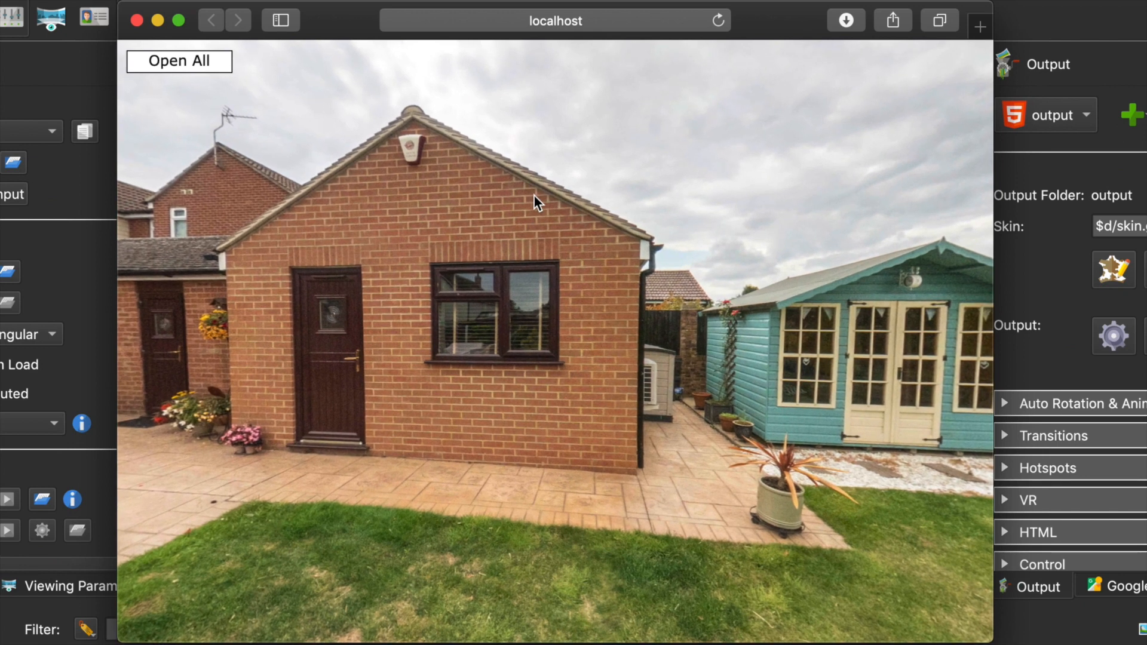